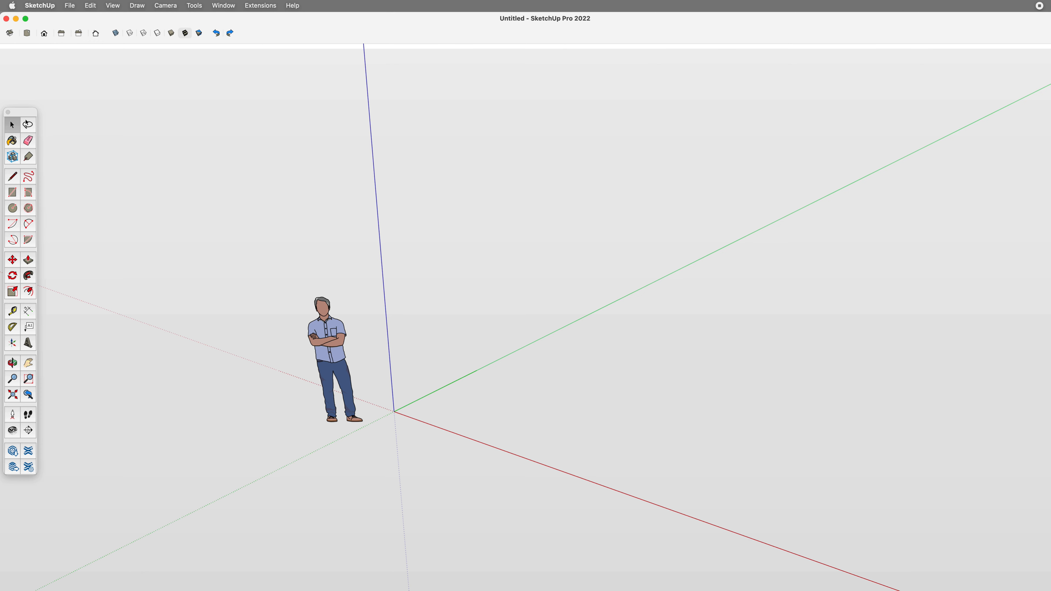
Reduce the program window so it no longer fills the screen, and save the model as Class_Eden_Springs.
double_click(486, 18)
mouse_move(486, 27)
left_mouse_down()
mouse_move(579, 65)
mouse_move(570, 91)
left_mouse_up()
key("t")
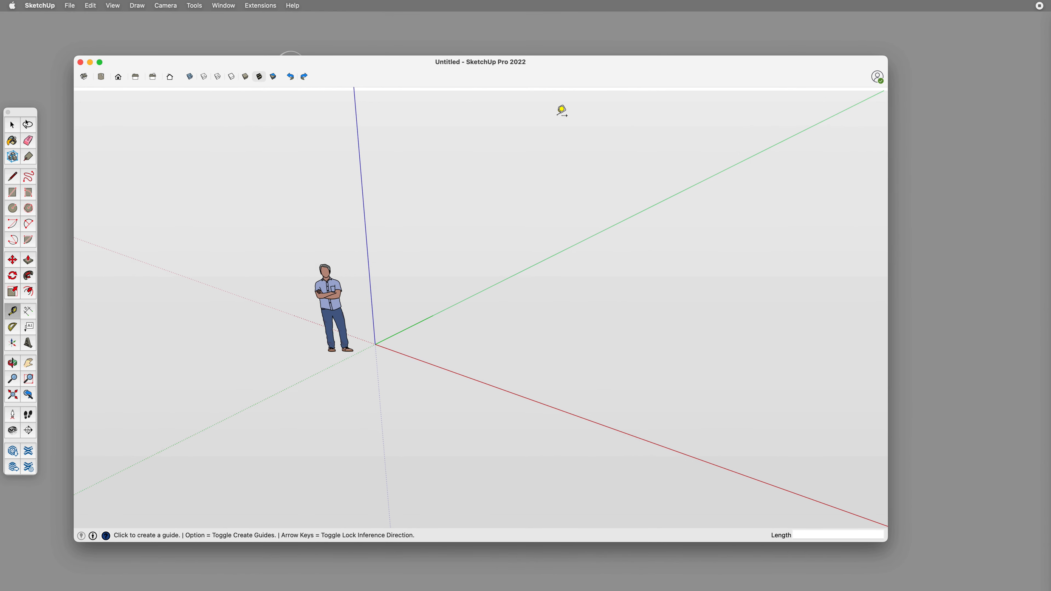
key("super+s")
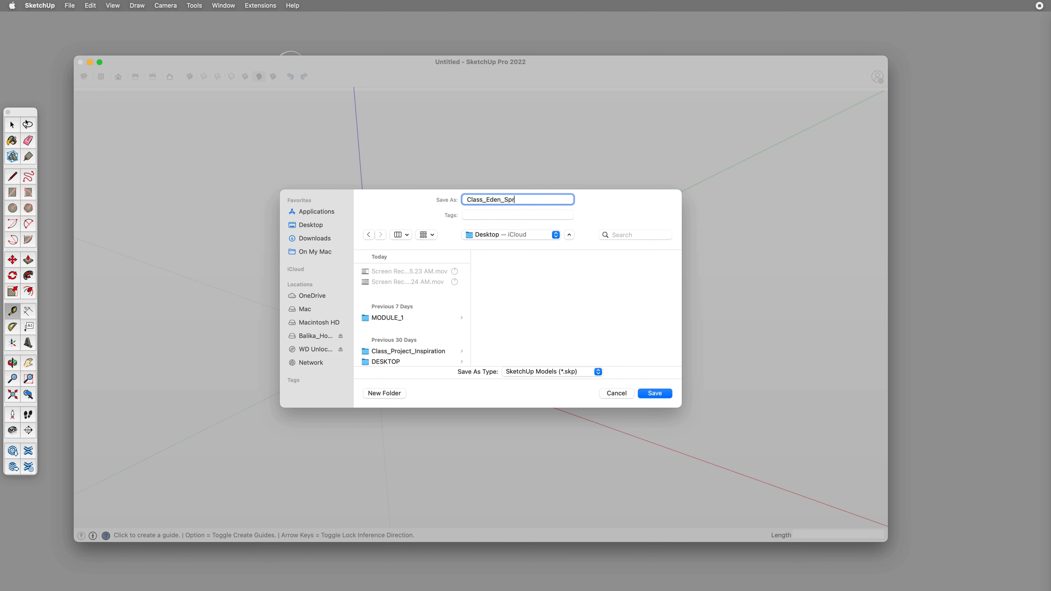
type("Class_Eden_Springs")
key("Return")
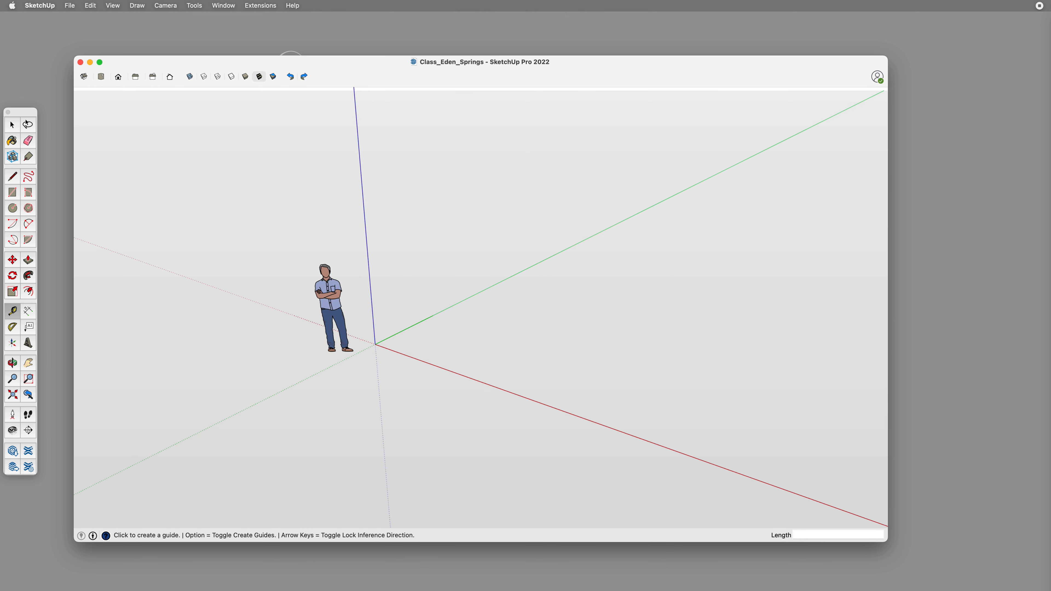
Import Eden_Springs_Layout_mm_color.jpg from the +IMPORT_JPG folder in MODULE_1 as an image and place it on the ground starting at the origin.
left_click(78, 5)
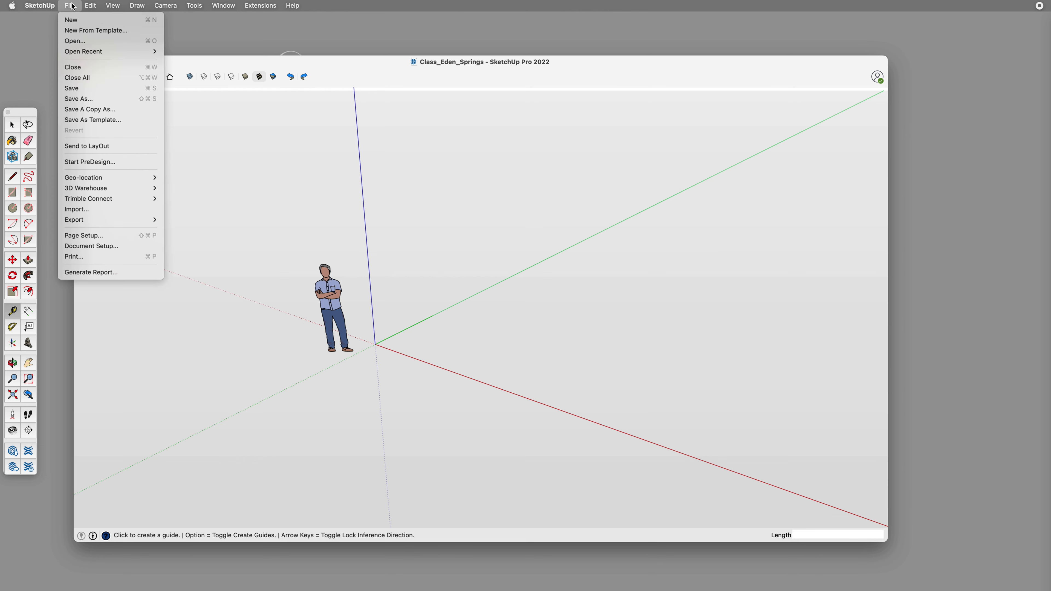
left_click(89, 211)
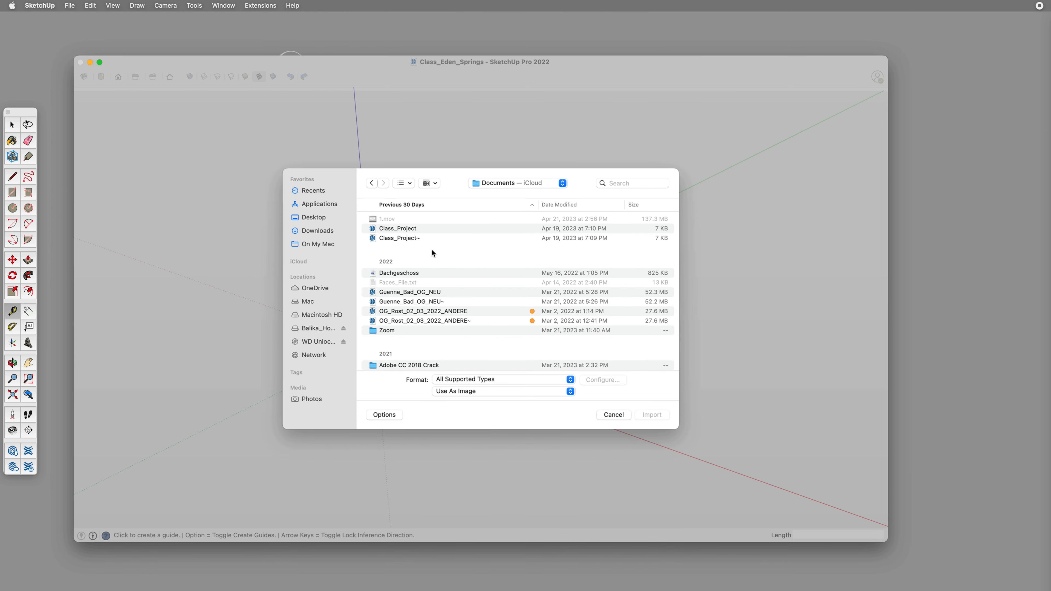
double_click(429, 251)
double_click(403, 276)
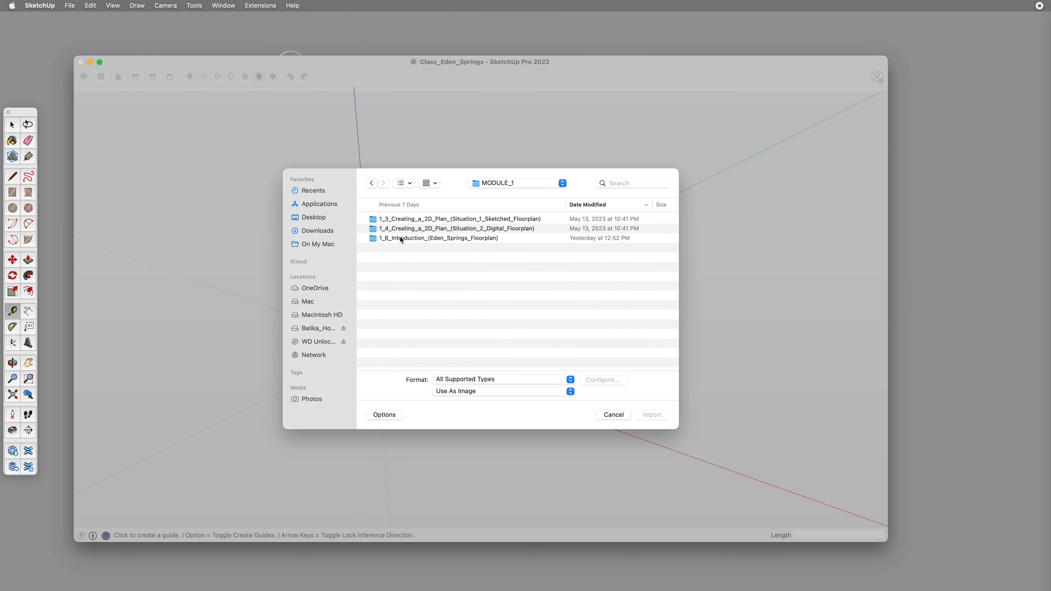
double_click(398, 239)
double_click(407, 219)
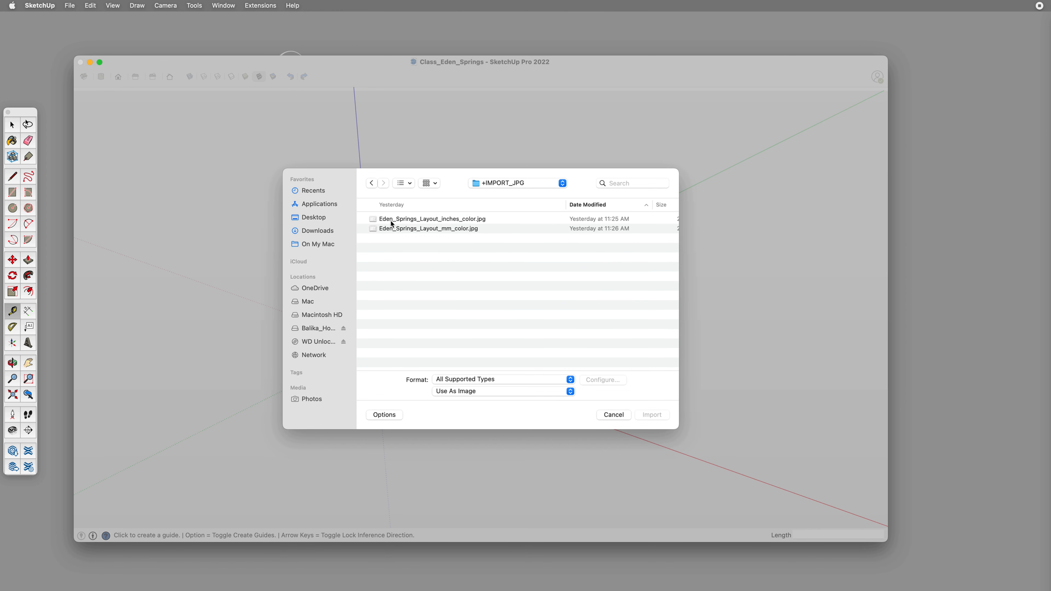
left_click(416, 229)
double_click(463, 229)
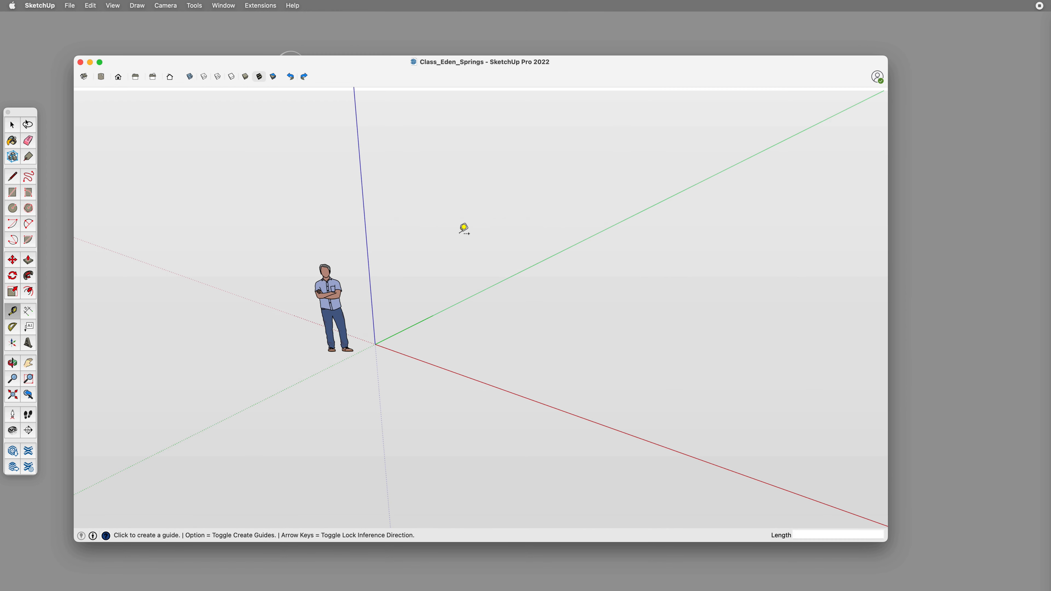
left_click(375, 344)
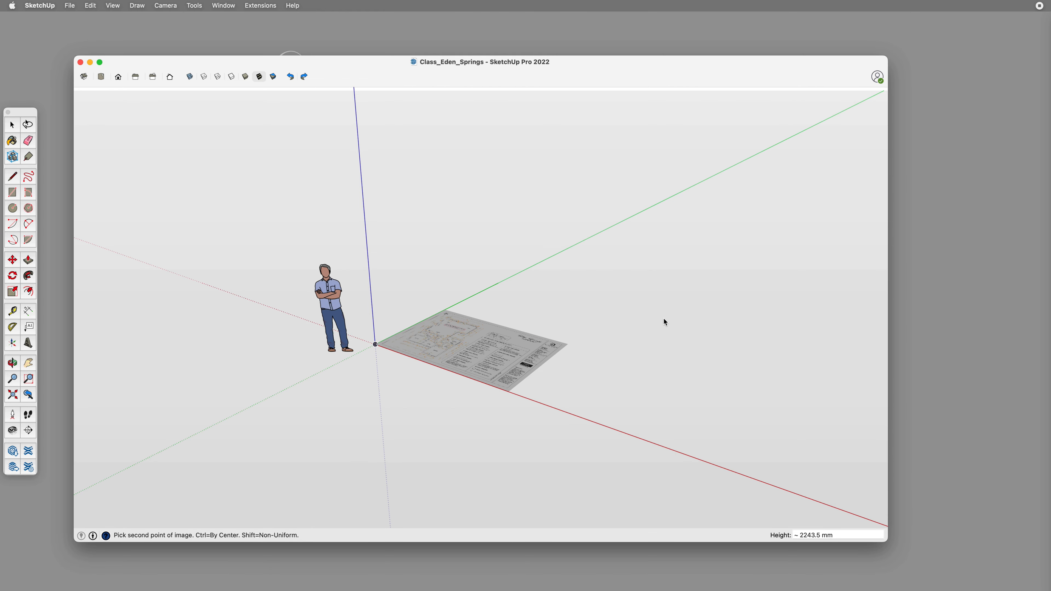
left_click(663, 318)
Measure the 4485 dimension line below the bedroom with the Tape Measure and resize the whole model so it equals 4485 mm.
middle_click_drag(662, 315, 571, 334)
scroll(530, 287, "up", 3)
scroll(505, 380, "up", 5)
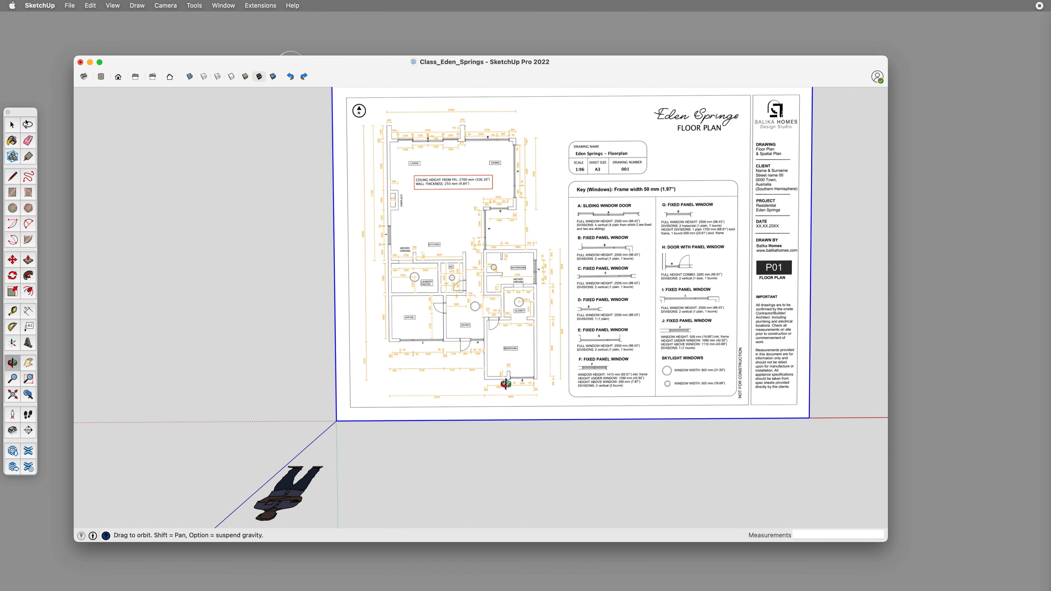
key("t")
scroll(494, 400, "up", 3)
scroll(408, 375, "up", 8)
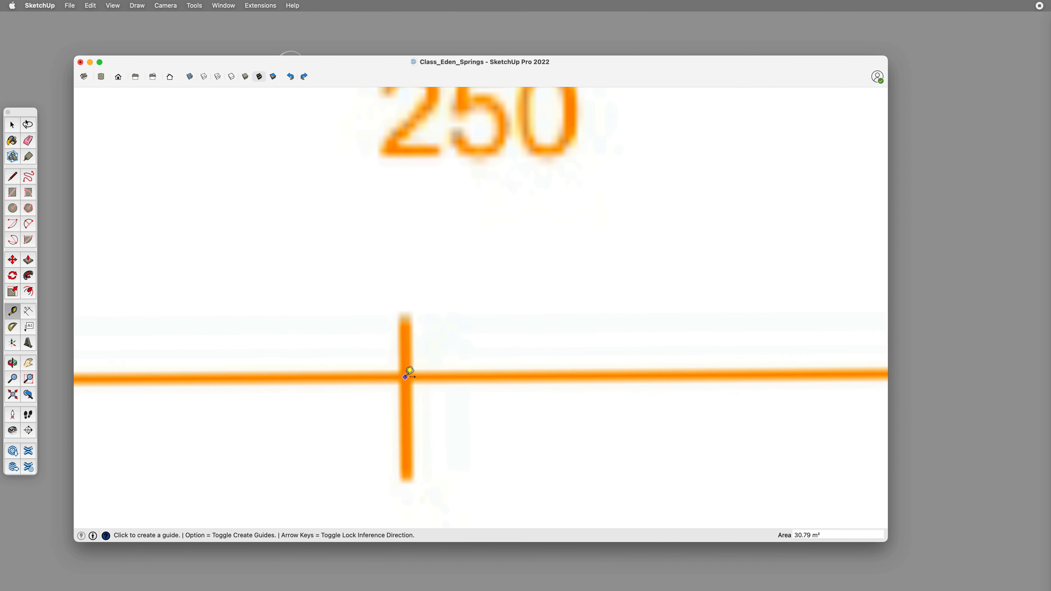
scroll(408, 376, "down", 8)
scroll(756, 375, "up", 8)
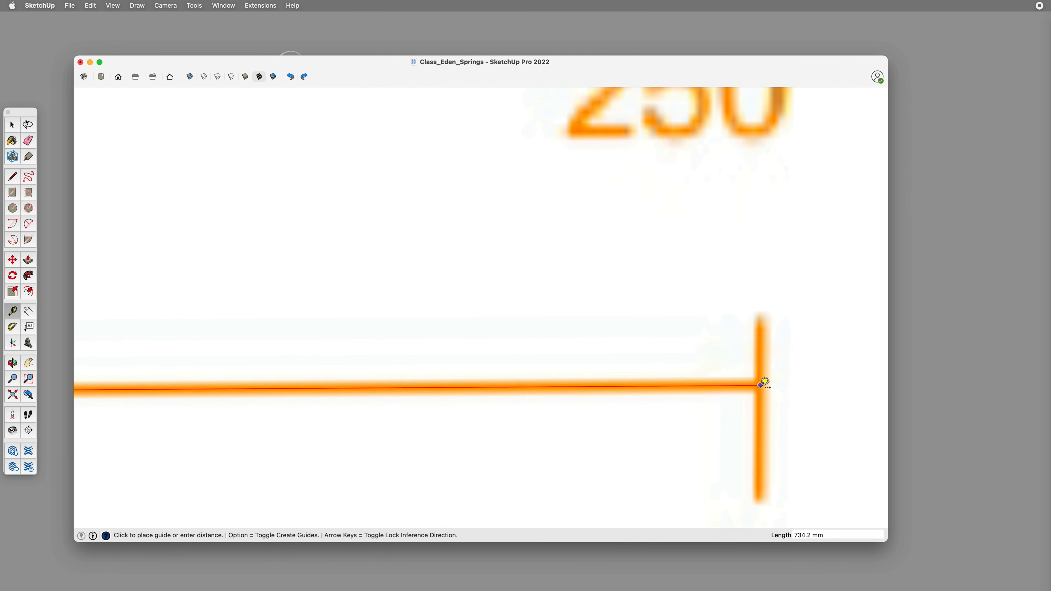
scroll(763, 380, "down", 2)
left_click(760, 384)
scroll(760, 384, "down", 6)
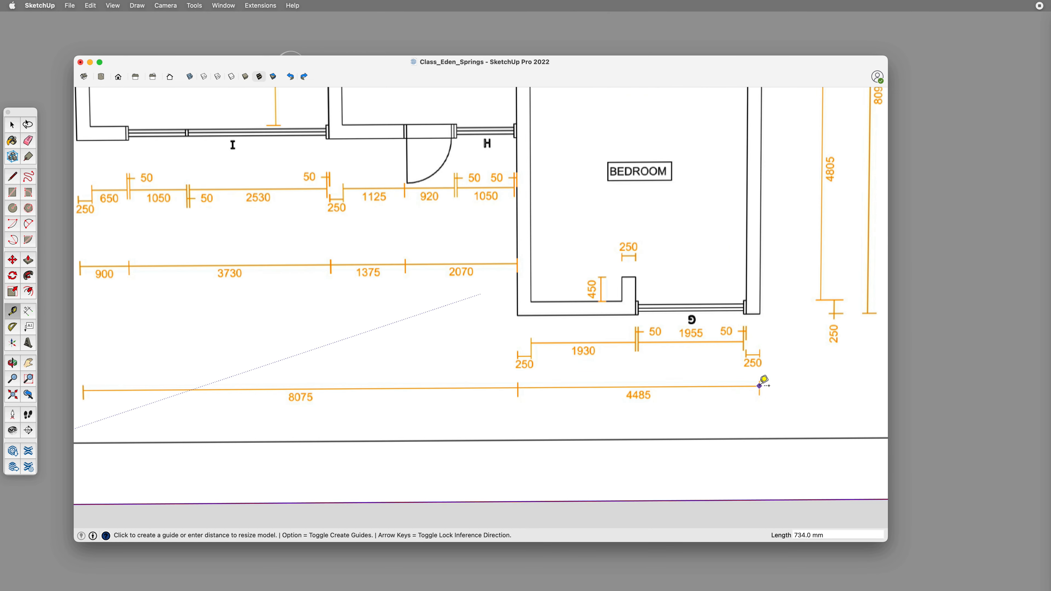
type("4485")
key("Return")
left_click(639, 265)
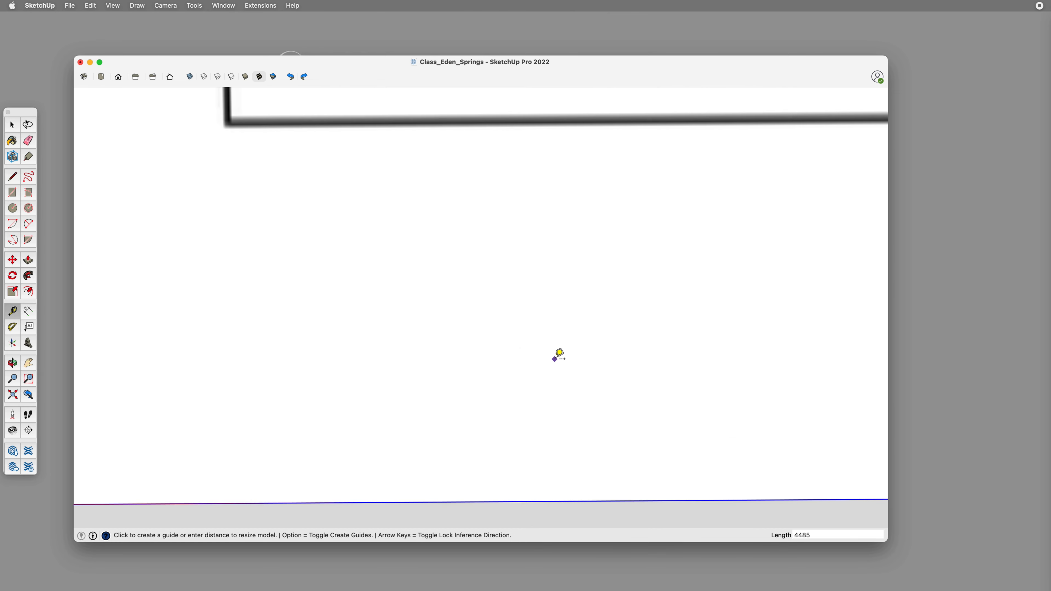
Switch to the top view and turn on a see-through display of the floor plan image.
scroll(558, 354, "down", 10)
key("super+2")
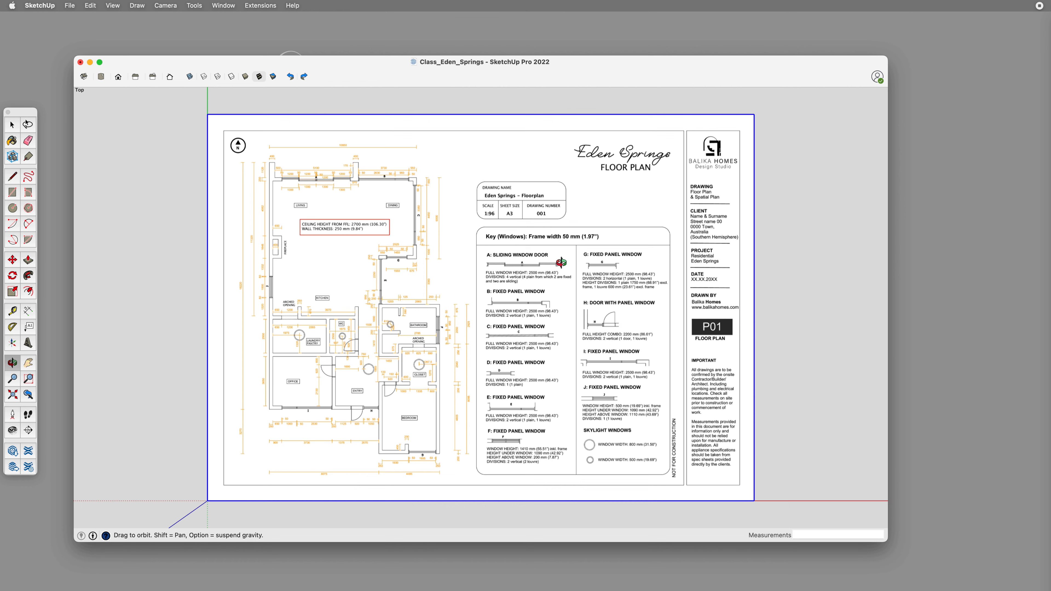
key("space")
left_click(341, 408)
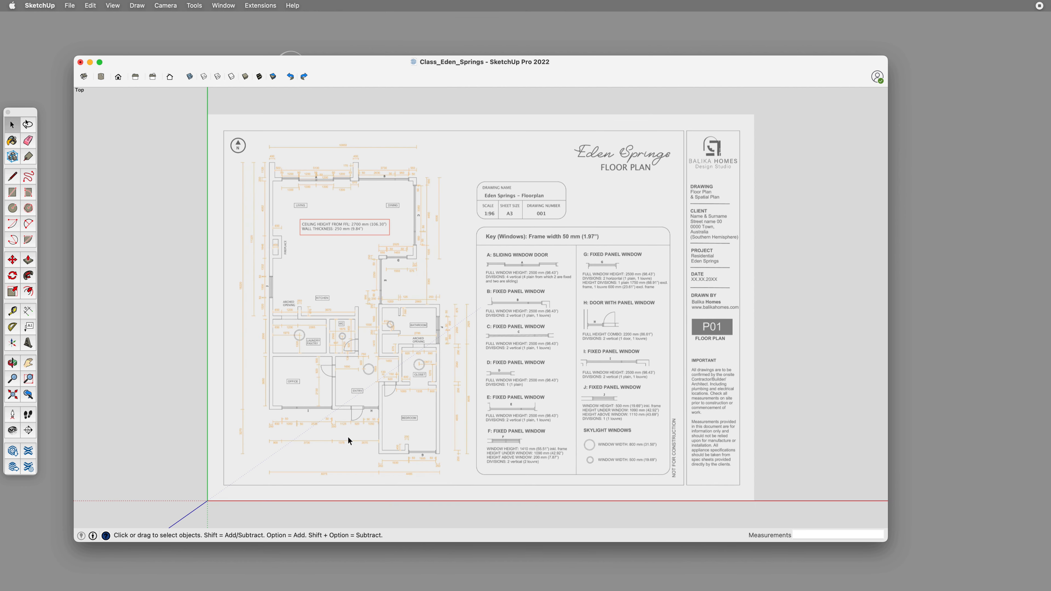
Place a horizontal guide, offset from the red axis, at the lower end of the plan's 3270 dimension line.
scroll(347, 436, "up", 2)
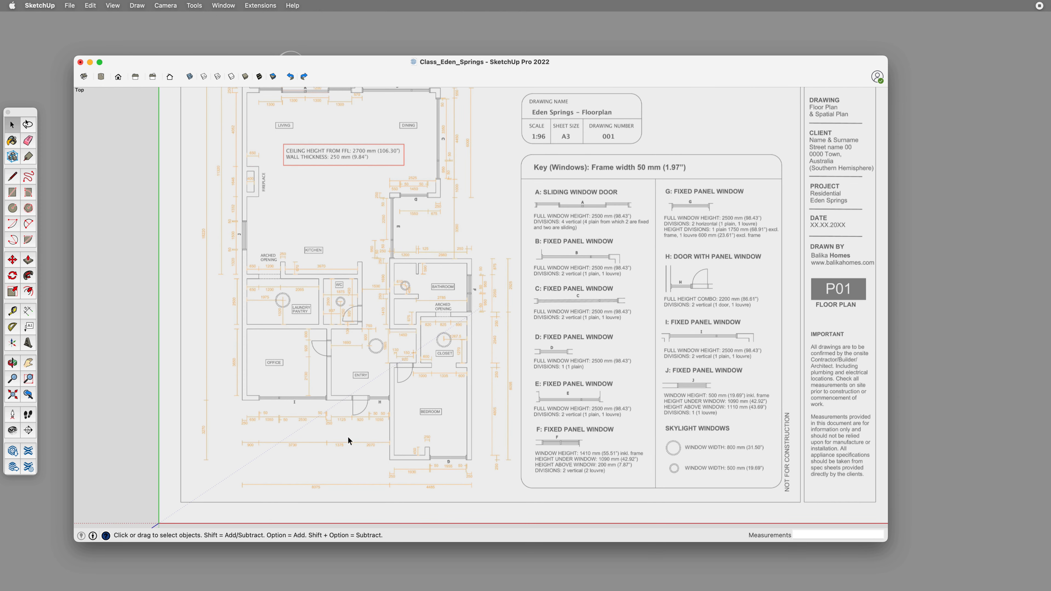
key("o")
scroll(349, 434, "up", 3)
middle_click_drag(343, 410, 433, 412, "shift")
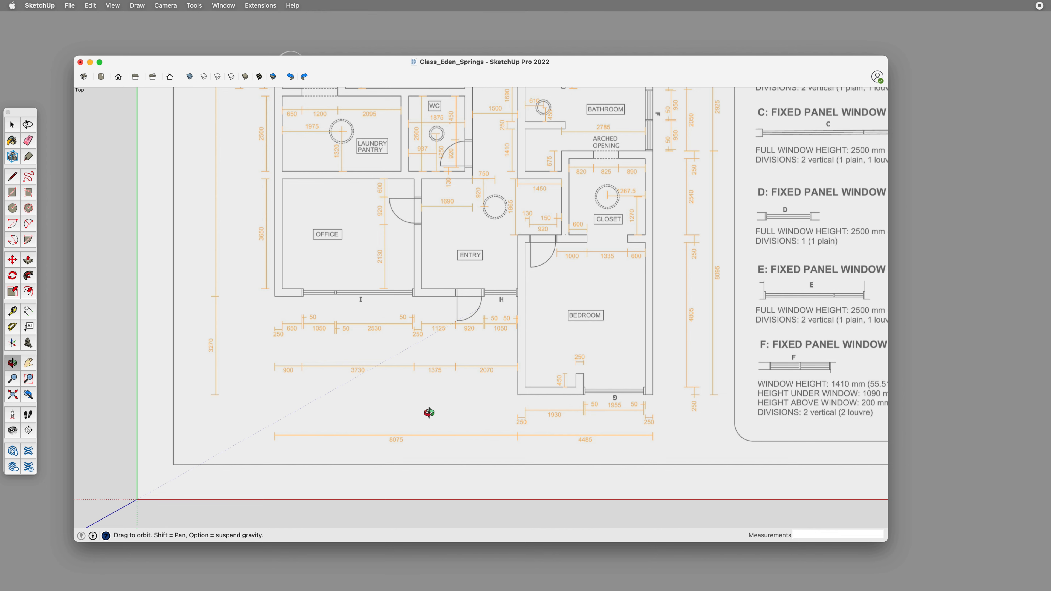
key("t")
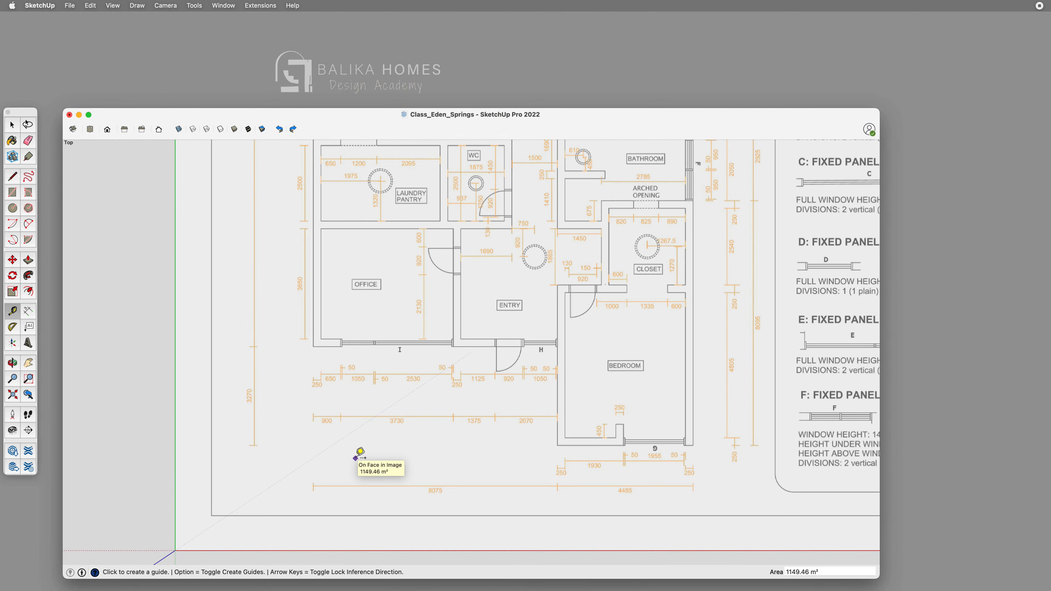
left_click(375, 550)
scroll(252, 441, "up", 6)
left_click(284, 423)
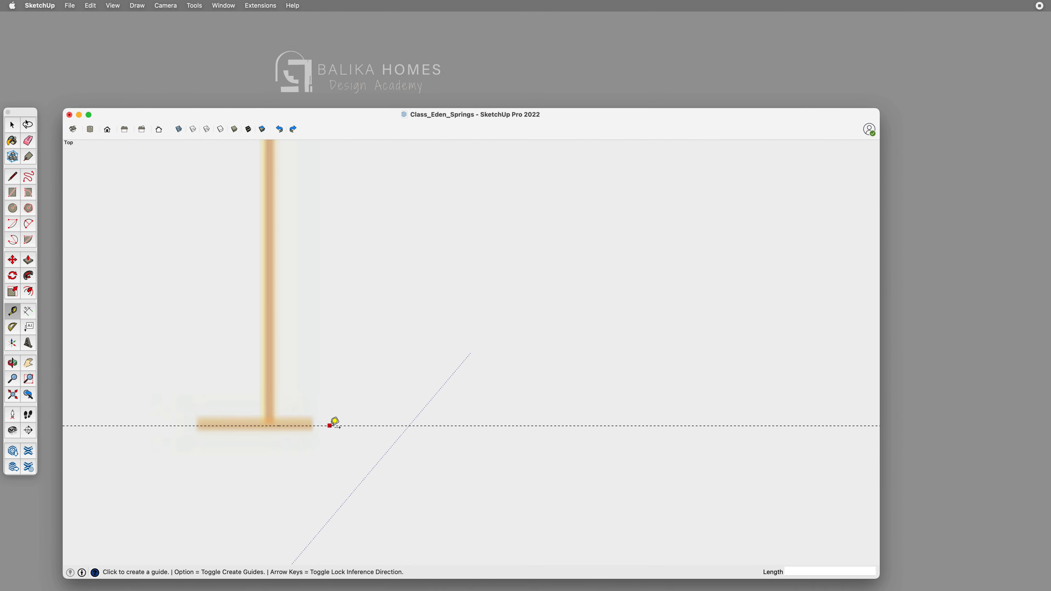
Add horizontal guides 3270 mm above the lowest guide and along the upper end of the living room's walls.
left_click(331, 426)
scroll(331, 426, "down", 5)
scroll(362, 377, "down", 6)
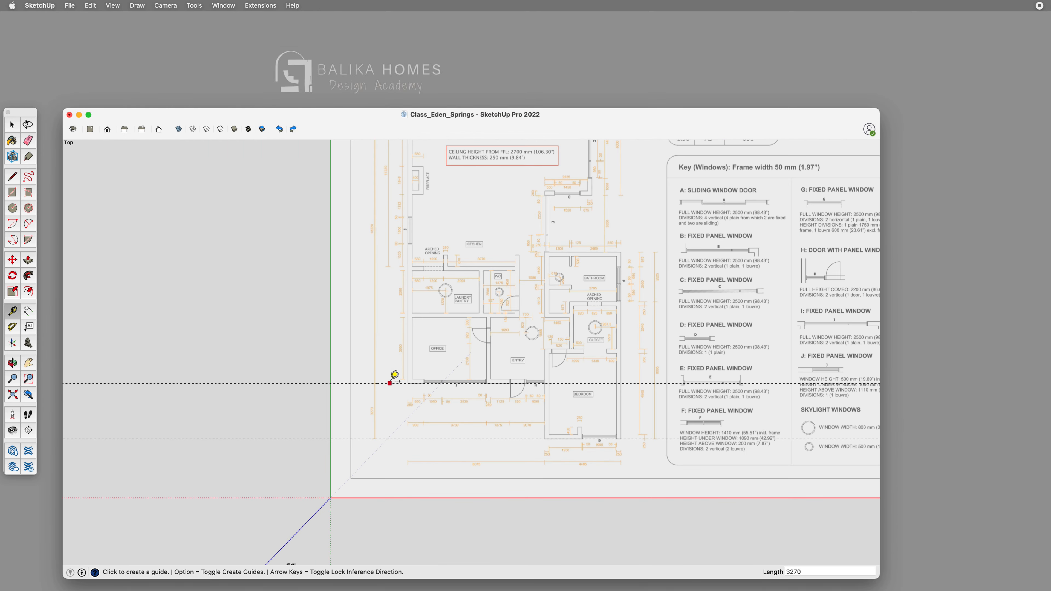
scroll(395, 372, "up", 3)
scroll(429, 272, "down", 5)
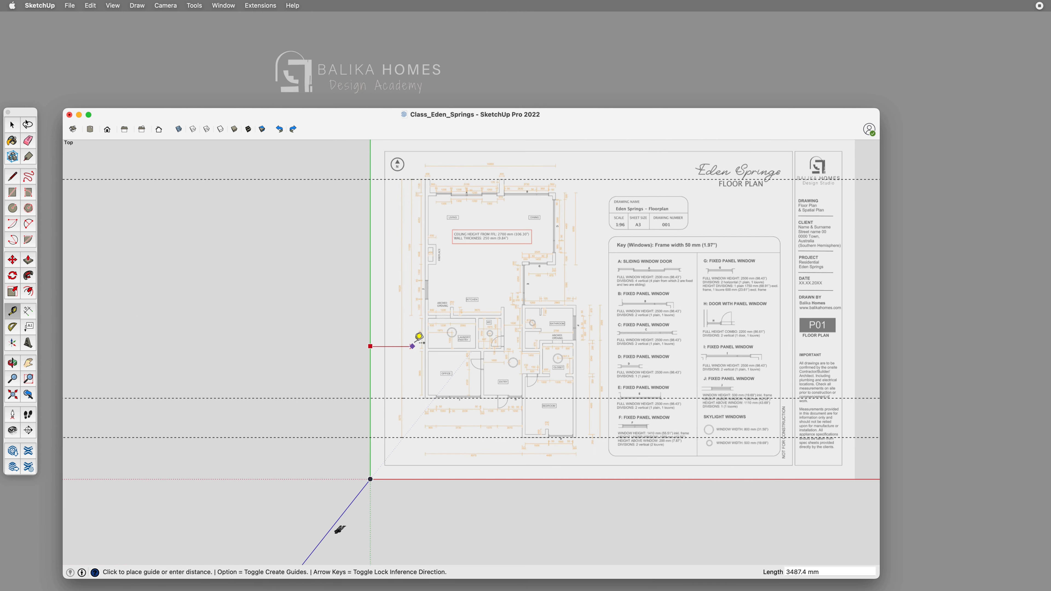
Add vertical guides on the outer face of the office's exterior side wall and 250 mm further inside.
scroll(435, 366, "up", 8)
scroll(432, 366, "down", 5)
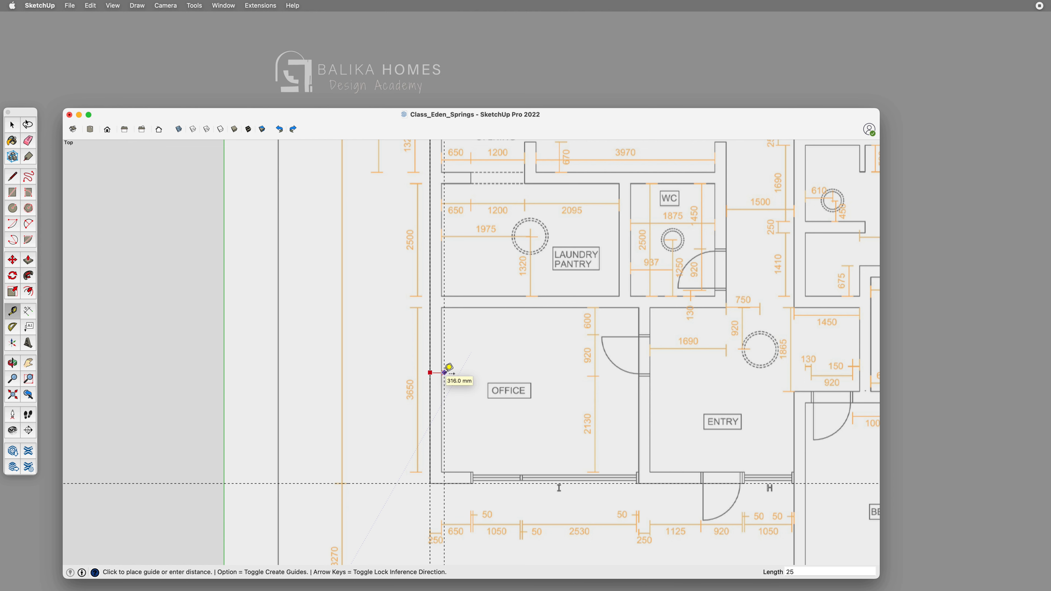
type("250")
key("Return")
Add horizontal office guides 250 mm above the outer wall line, then at successive offsets of 2130, 920, 600 and 250 mm.
scroll(462, 463, "down", 5)
type("2130")
key("Return")
scroll(493, 424, "up", 5)
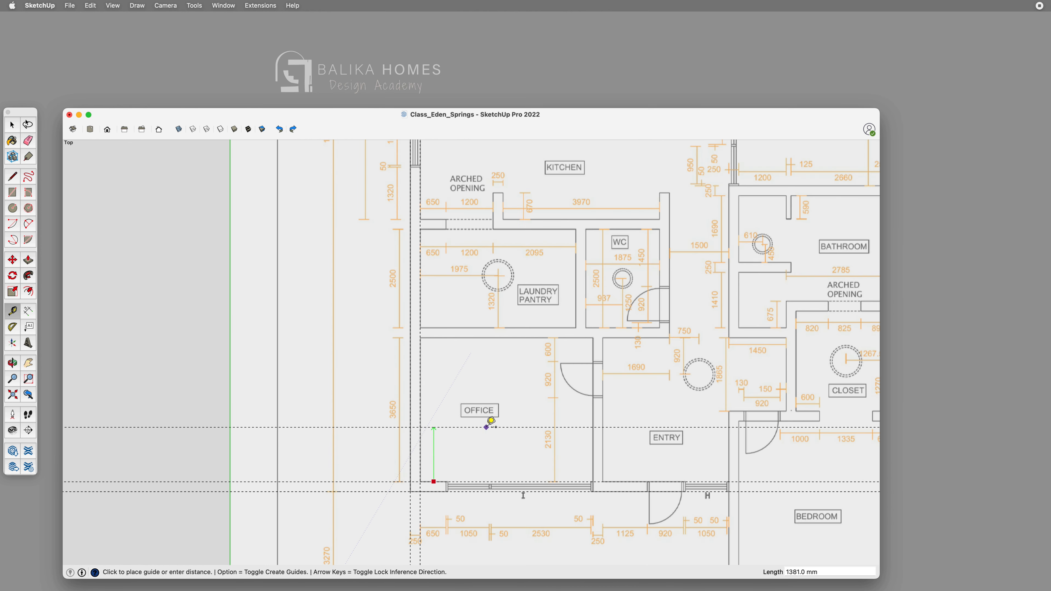
left_click(514, 362)
left_click(504, 329)
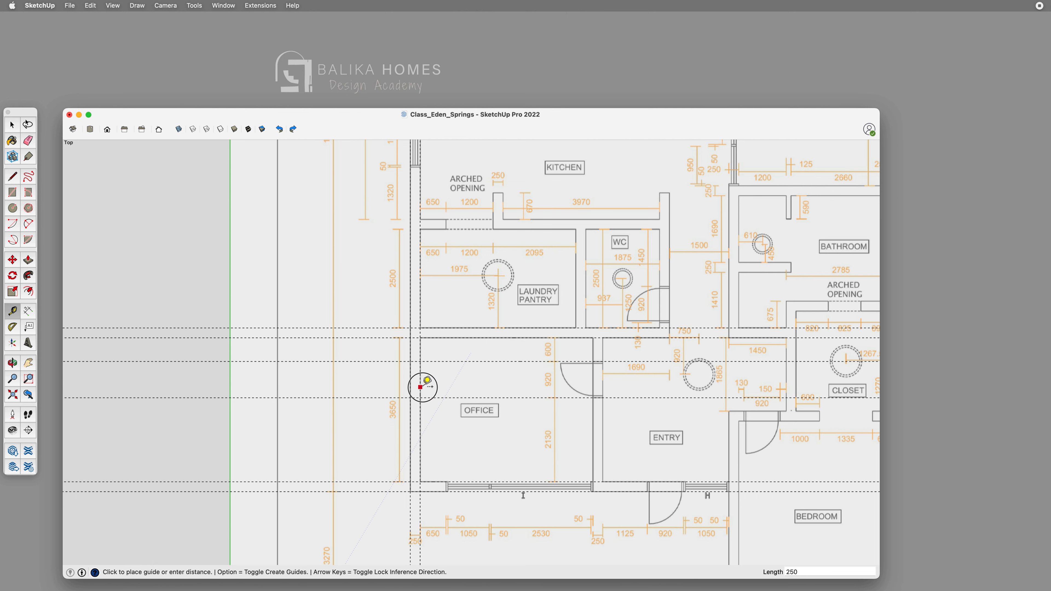
Add vertical guides 900 mm from the office's outer side wall, 3730 mm beyond that, and another 250 mm for the wall towards the entry.
left_click(421, 386)
scroll(455, 414, "down", 4)
scroll(456, 476, "up", 3)
left_click(452, 480)
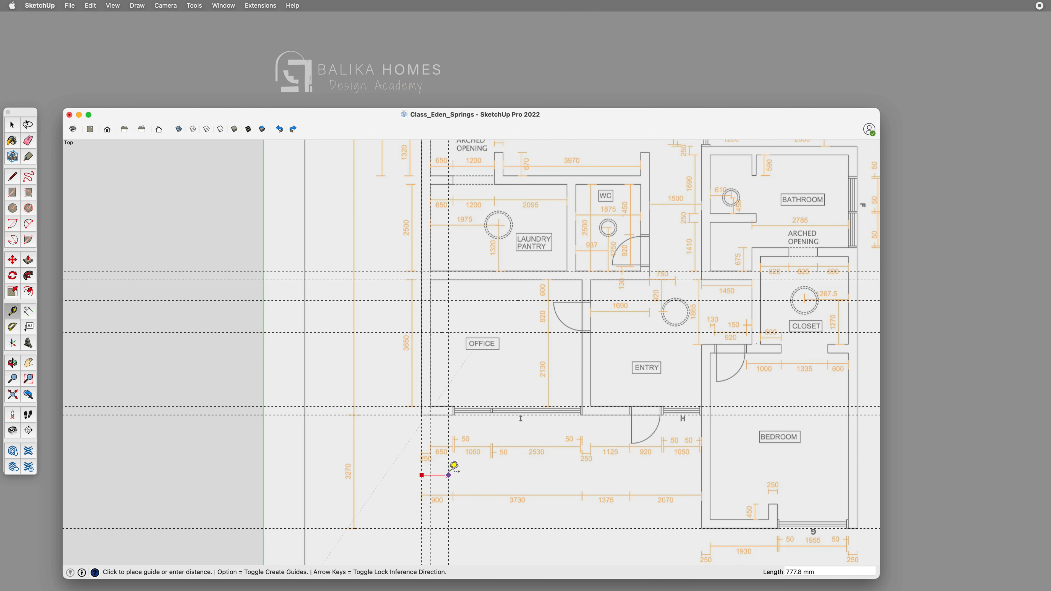
type("3730")
key("Return")
scroll(584, 366, "up", 3)
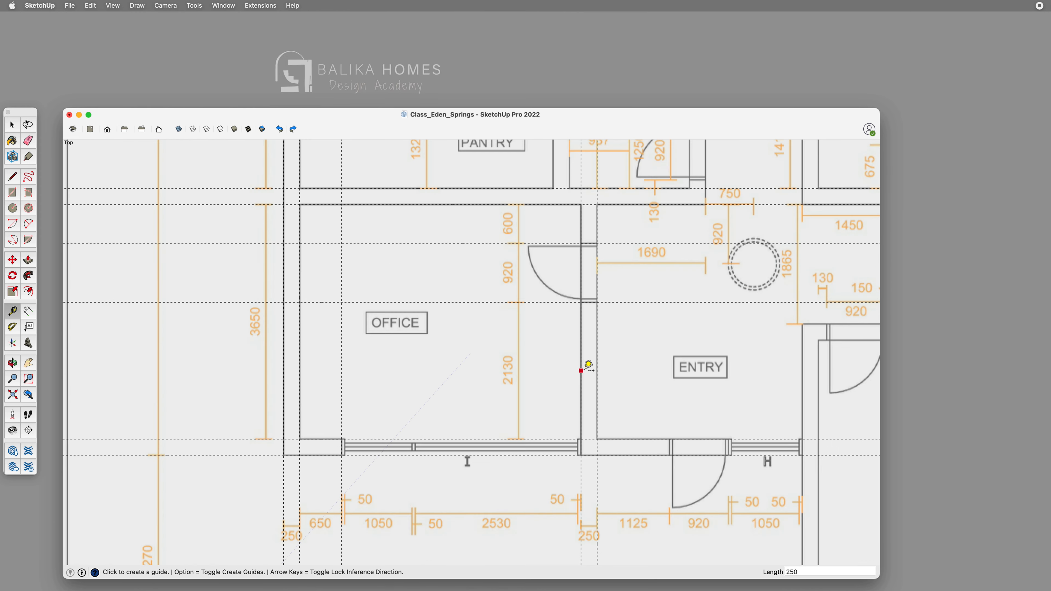
Draw a 4380 by 3650 mm rectangle over the office interior.
key("r")
left_click(283, 205)
left_click(581, 459)
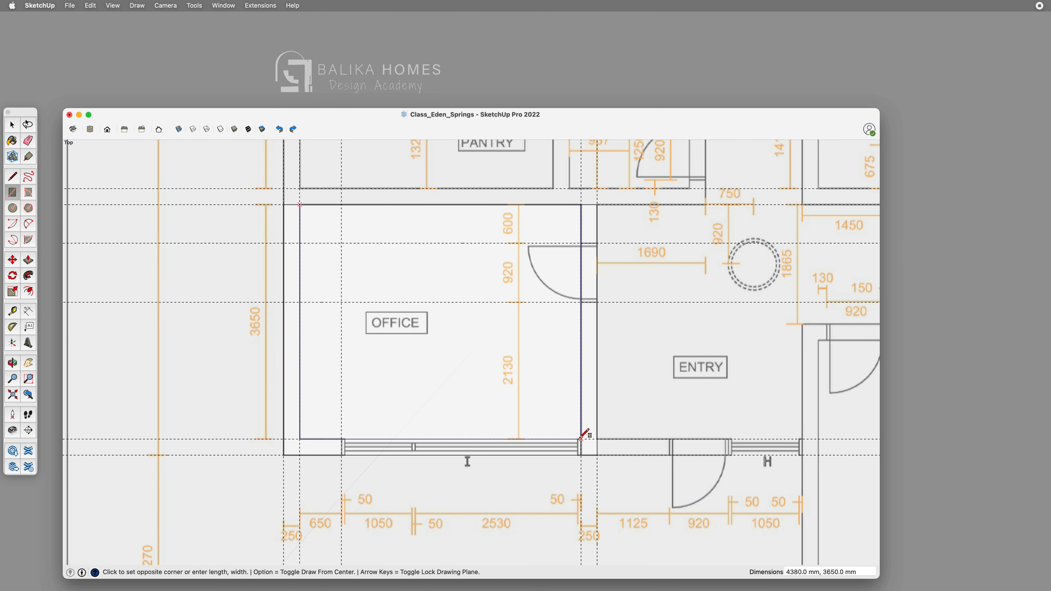
key("space")
left_click(292, 205)
Add a vertical guide 1125 mm from the entry's wall shared with the office, at the near side of the entrance door.
middle_click_drag(664, 423, 459, 425, "shift")
key("t")
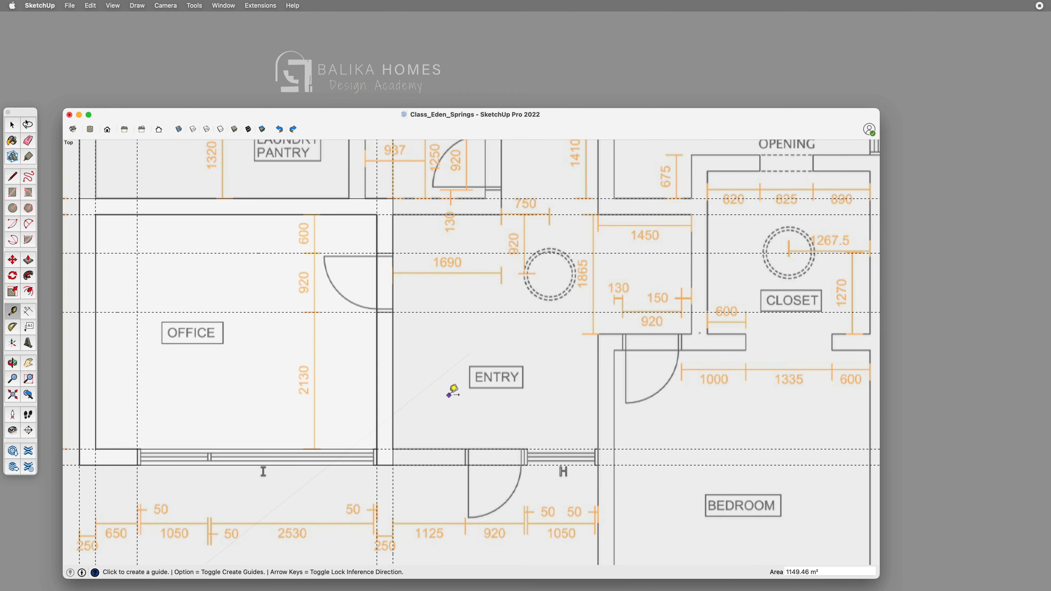
left_click(392, 393)
left_click(465, 388)
type("920")
key("Return")
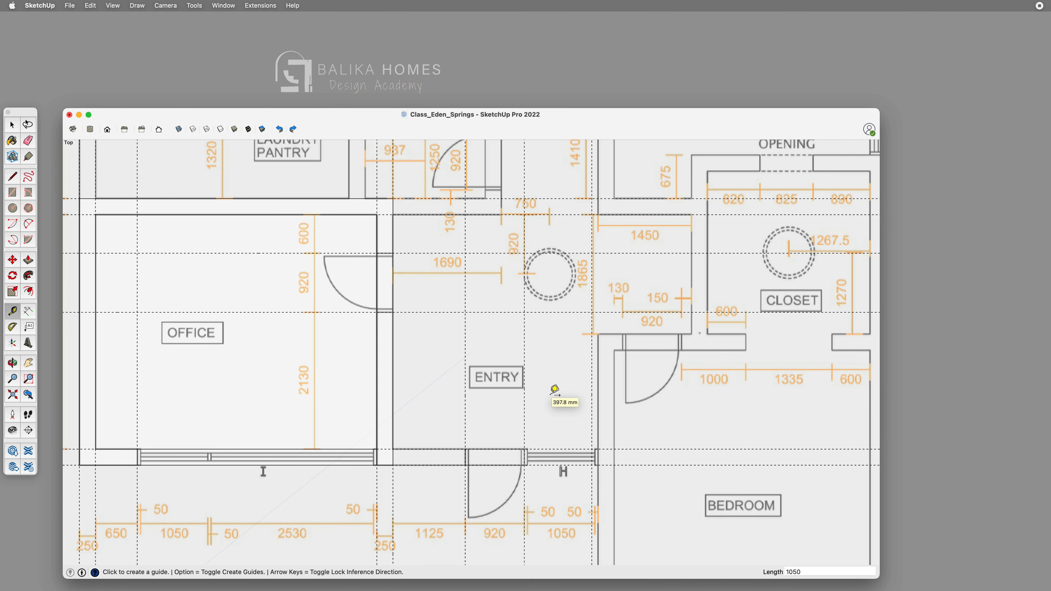
key("super+z")
Add vertical guides 920 mm and 2070 mm from the entrance door guide, plus one 250 mm further for the bedroom wall.
scroll(538, 427, "down", 2)
left_click_drag(538, 427, 524, 347, "shift")
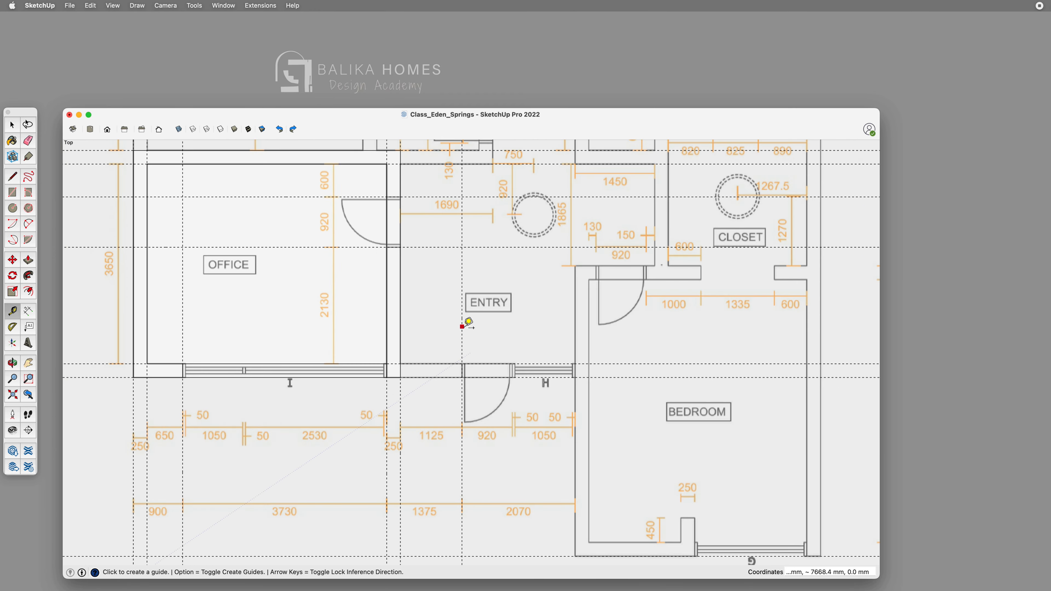
type("2070")
key("Return")
left_click(575, 415)
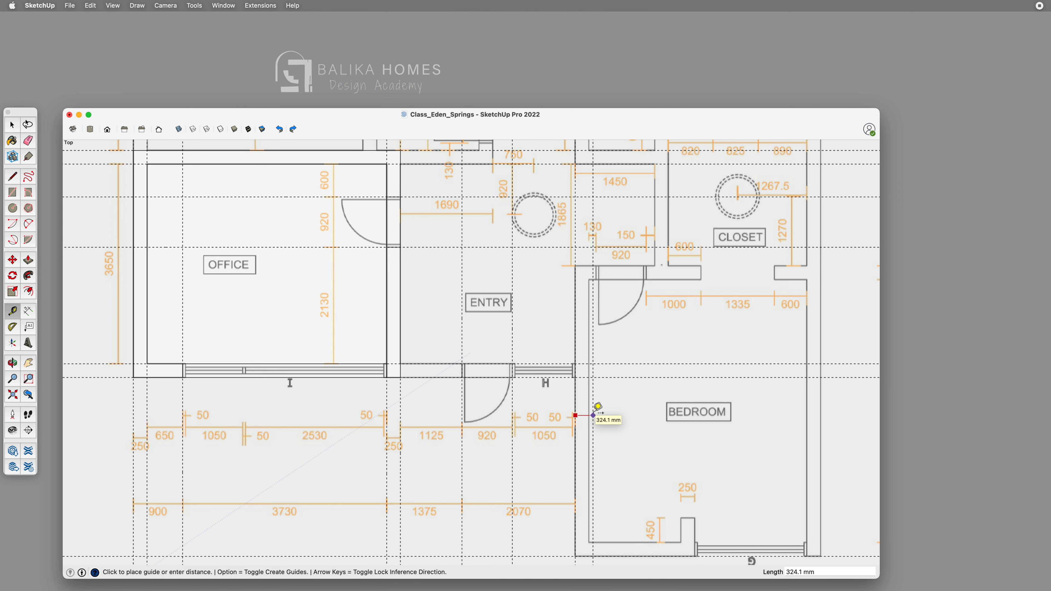
type("250")
key("Return")
Add a vertical guide 1450 mm from the bedroom's inner wall guide and another 250 mm back for the closet wall.
scroll(619, 458, "down", 2)
scroll(579, 223, "up", 4)
type("1450")
key("Return")
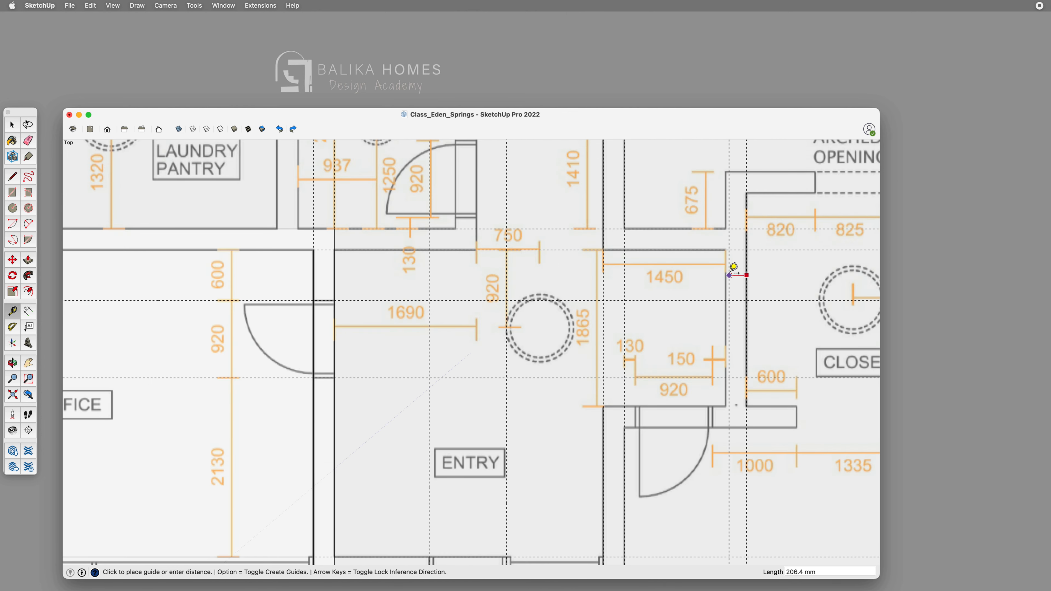
Add horizontal guides 1865 mm below the entry's upper wall line and 250 mm below that for the bedroom door wall.
left_click(669, 250)
left_click(661, 407)
left_click(661, 406)
type("250")
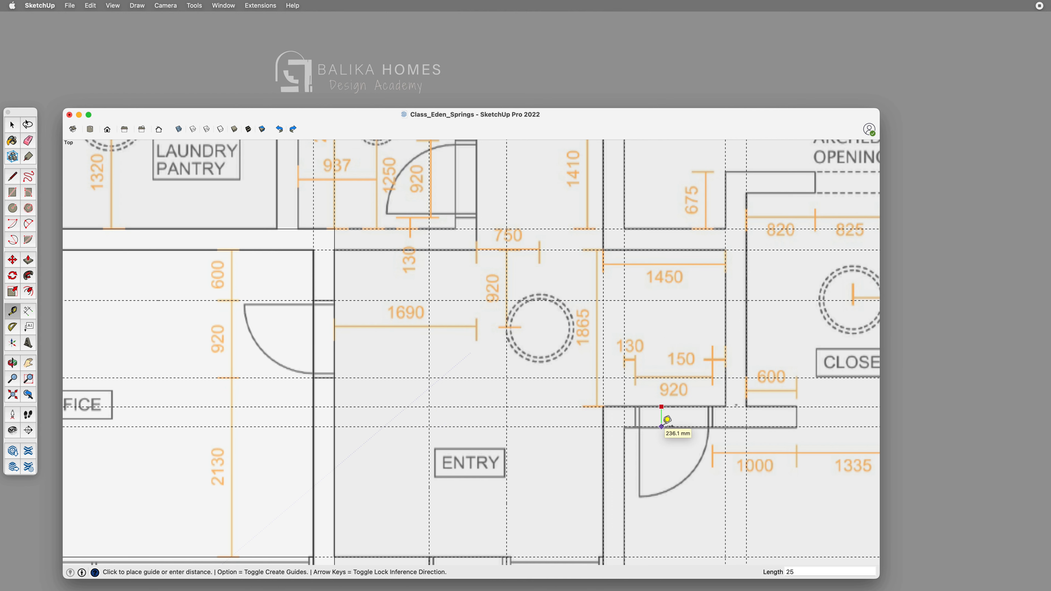
key("Return")
key("r")
left_click(476, 250)
key("Escape")
Add a vertical guide 1690 mm from the entry's wall shared with the office.
key("t")
left_click(334, 277)
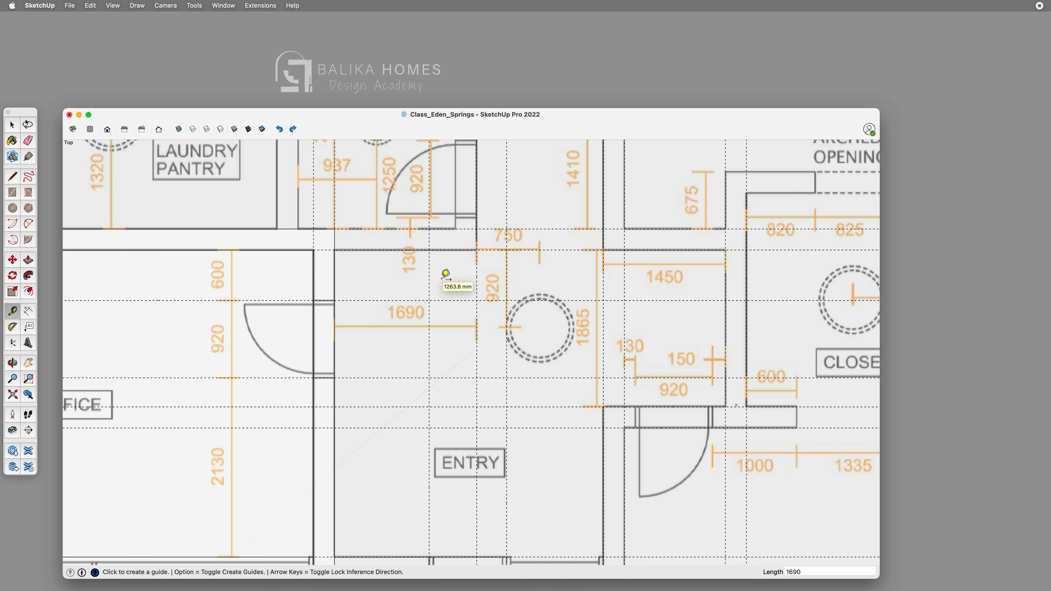
Trace the wall between the entry recess and the closet, plus the 1450 × 250 mm bedroom door wall, with rectangles.
key("r")
left_click(746, 250)
left_click(725, 426)
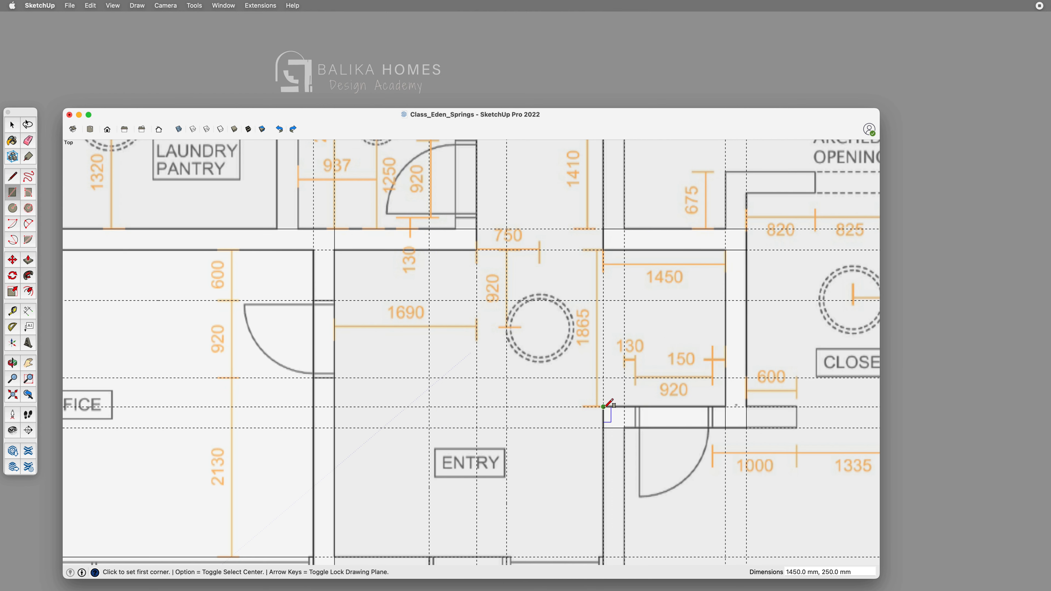
Add vertical guides for the bedroom door opening, the first one 150 mm from the recess's closet-side wall.
key("t")
left_click(725, 391)
type("150")
key("Return")
Trace the bedroom door opening and draw a 1785 × 250 mm rectangle for the wall between the entry and the bedroom.
key("r")
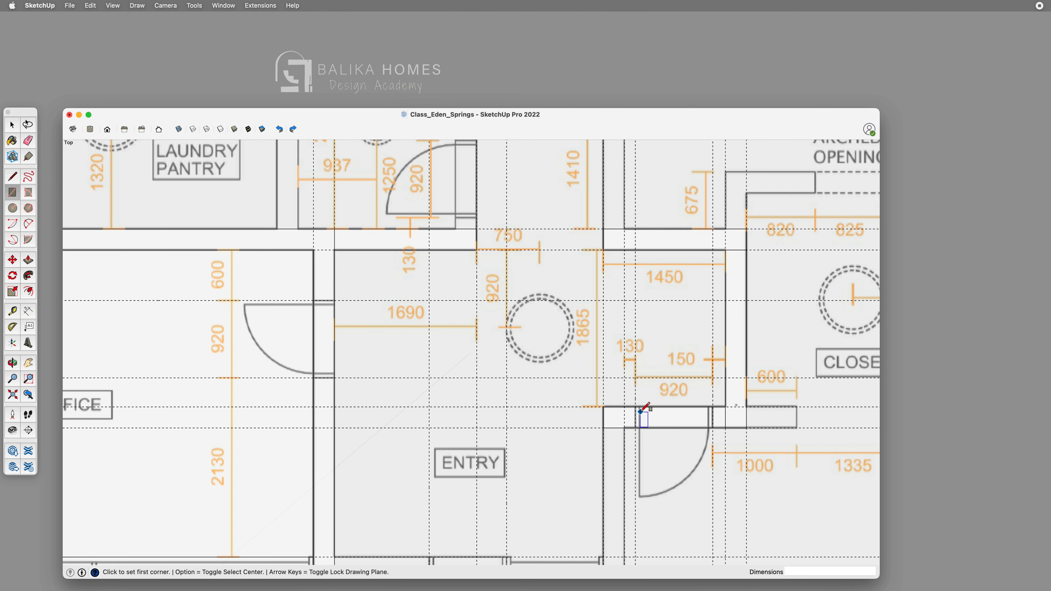
key("o")
mouse_move(623, 463)
left_mouse_down("shift")
mouse_move(671, 351)
mouse_move(687, 349)
left_mouse_up("shift")
key("r")
left_click(667, 313)
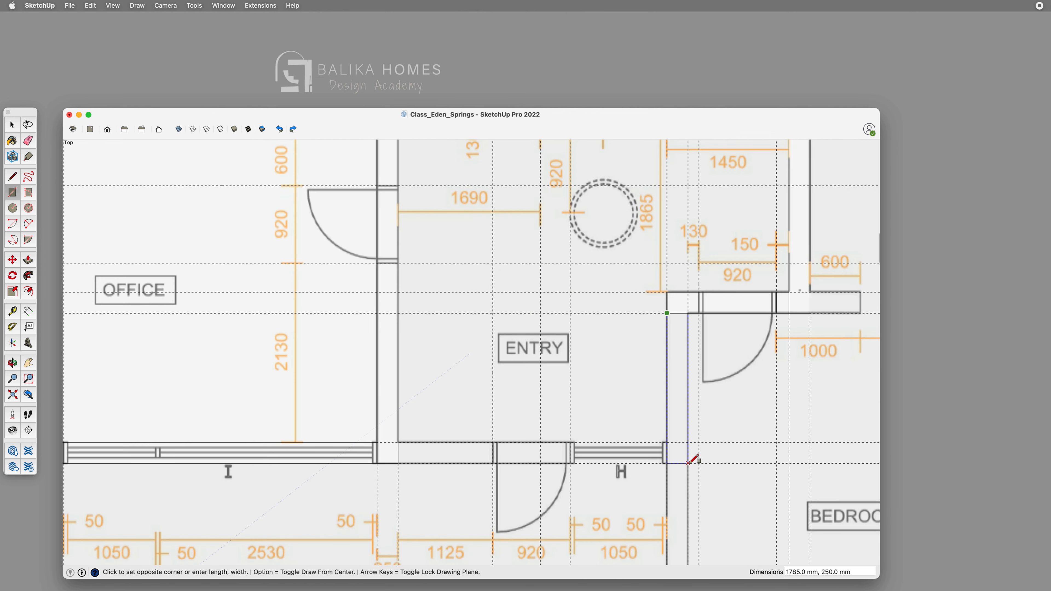
left_click(687, 464)
Trace the entry's front wall with rectangles for window H, the entrance door and the wall segment next to the office.
left_click(666, 463)
left_click(570, 442)
left_click(570, 442)
left_click(493, 463)
left_click(493, 463)
left_click(398, 442)
Delete the leftover edges that split the wall faces at the entry, office and recess corners.
key("space")
left_click(399, 452)
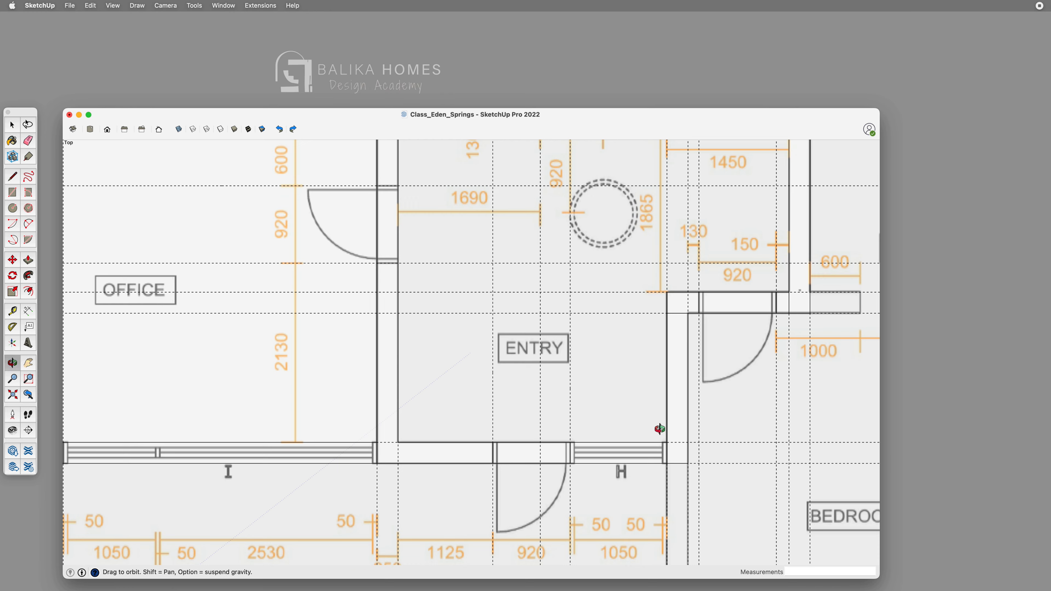
middle_click_drag(659, 429, 653, 486, "shift")
left_click(669, 370)
key("r")
key("space")
left_click(393, 185)
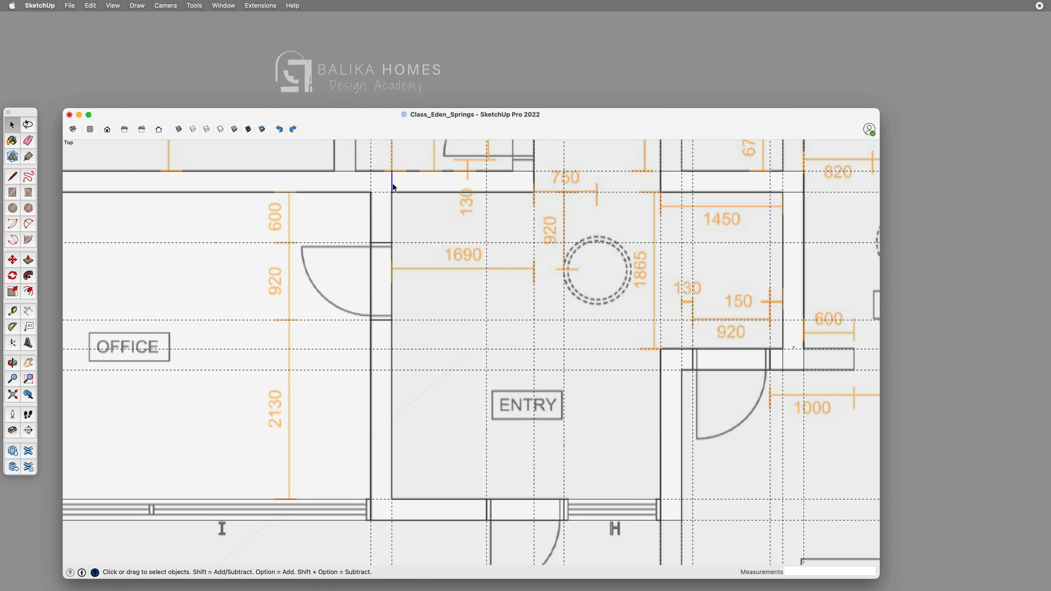
left_click(793, 183)
left_click(792, 192)
key("Delete")
left_click(791, 356)
left_click(783, 360)
key("Delete")
Select the wall, window and door faces around the entry one by one to check the traced surfaces.
left_click(776, 361)
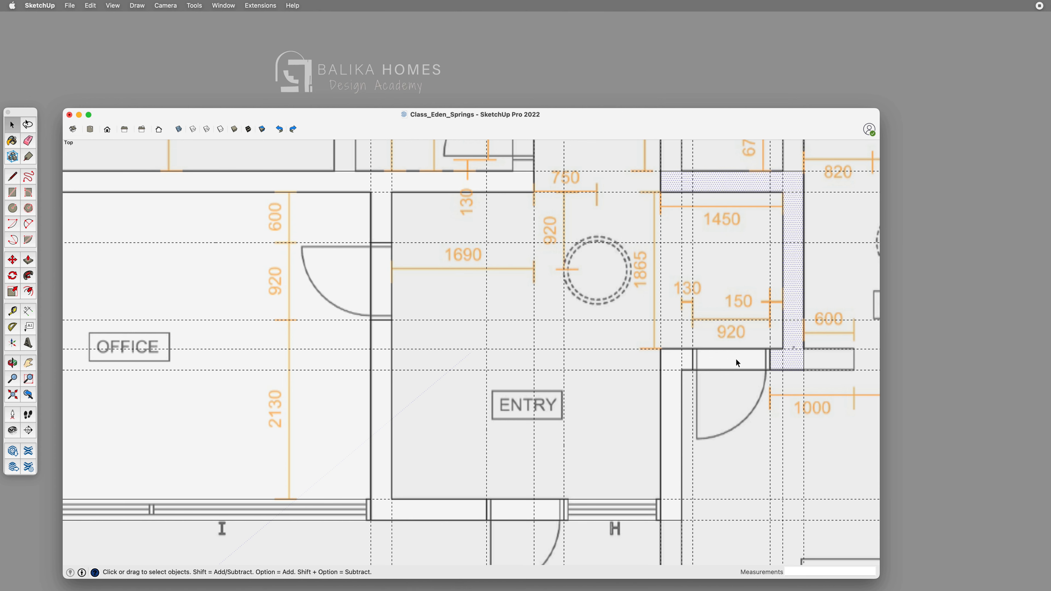
left_click(678, 361)
left_click(579, 510)
left_click(397, 509)
left_click(384, 257)
left_click(383, 219)
Add horizontal guides 250 mm inside the bedroom's outer front wall line and 450 mm further in for the wall pier.
key("o")
left_click_drag(378, 471, 358, 390, "shift")
scroll(357, 372, "down", 4)
left_click_drag(561, 360, 445, 223, "shift")
scroll(476, 427, "up", 2)
key("t")
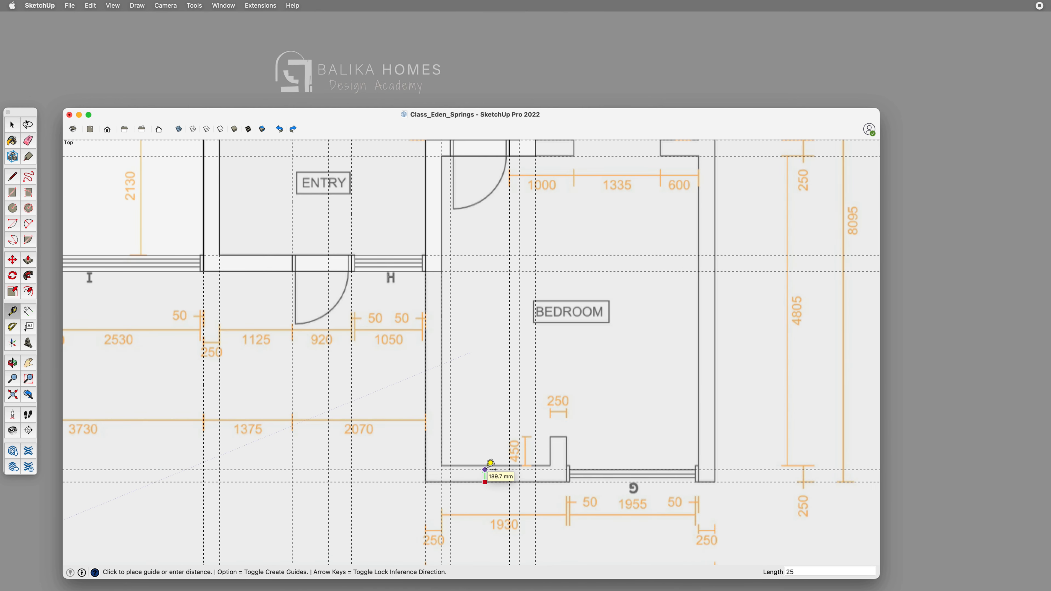
left_click(547, 466)
type("450")
key("Return")
Add a vertical guide 1930 mm from the bedroom's inner entry-side wall and another 250 mm back for the pier.
left_click(442, 455)
type("1930")
key("Return")
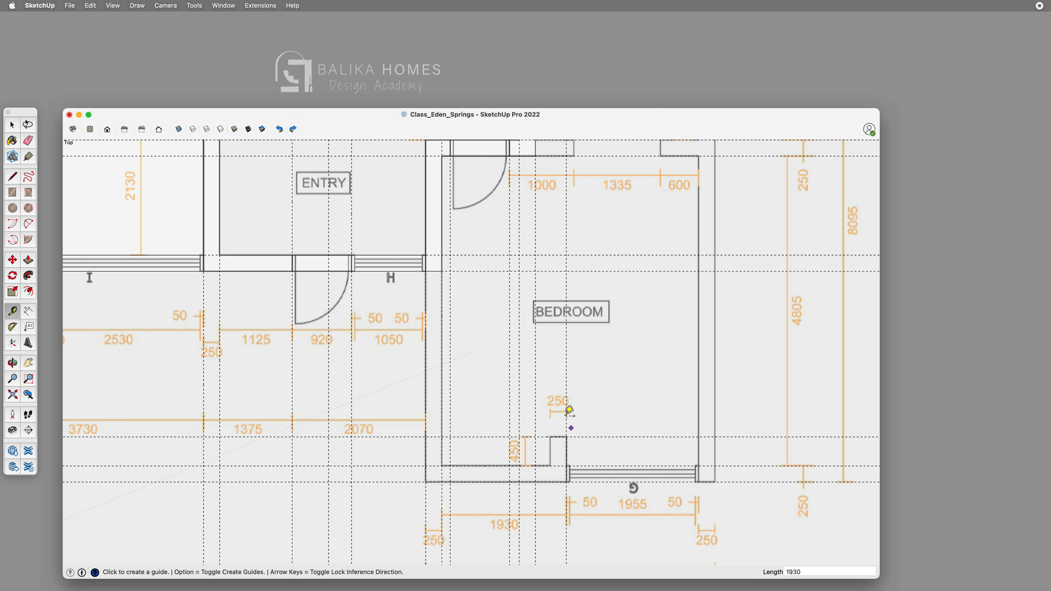
left_click(565, 415)
type("250")
key("Return")
Add a vertical guide 4485 mm from the bedroom's outer entry-side wall and another 250 mm back for the exterior side wall.
scroll(612, 499, "up", 2)
left_click(556, 497)
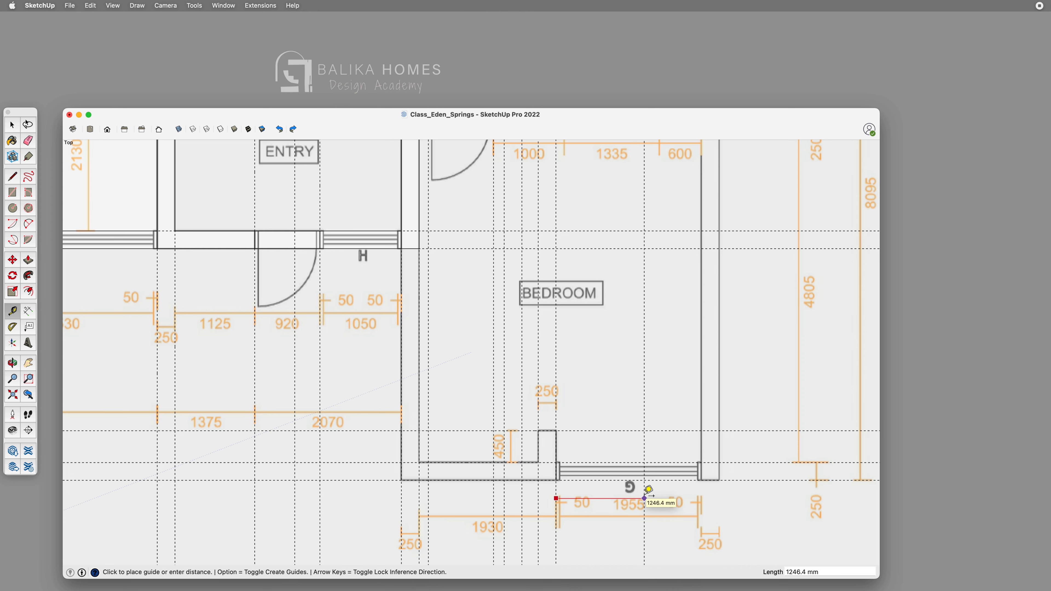
scroll(649, 500, "down", 3)
type("4485")
key("Return")
left_click(689, 426)
type("250")
key("Return")
Add a vertical guide 1000 mm from the bedroom door opening for the end of the closet wall stub.
scroll(517, 329, "down", 2)
scroll(616, 332, "up", 3)
scroll(621, 327, "up", 1)
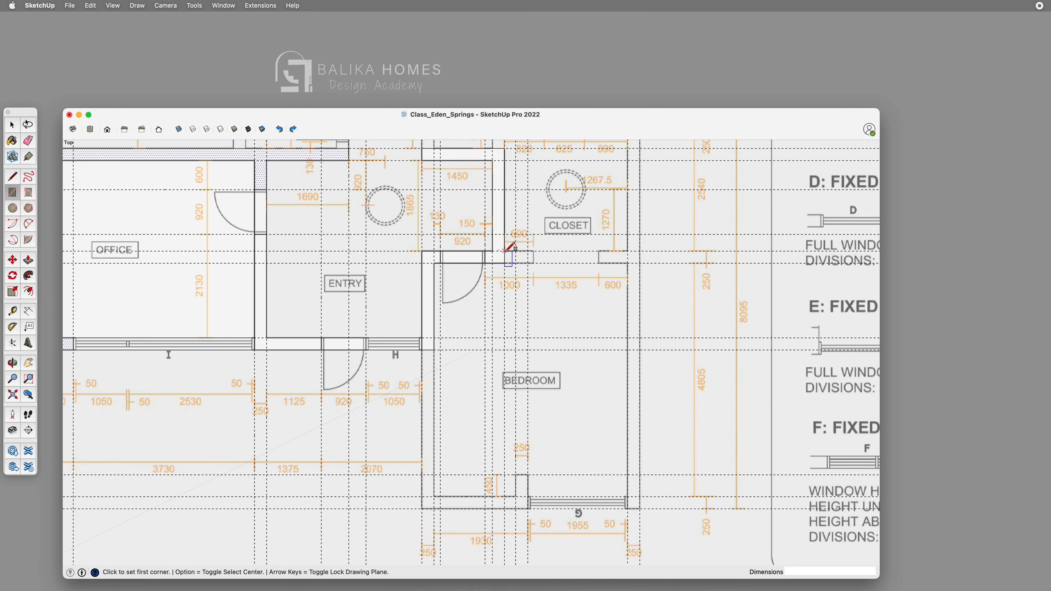
left_click(534, 265)
type("1000")
key("Return")
Trace the 600 mm closet wall stub with a rectangle and select the wall face it joins.
scroll(532, 267, "up", 3)
scroll(507, 251, "up", 1)
key("r")
left_click(475, 227)
left_click(542, 255)
key("space")
left_click(495, 241)
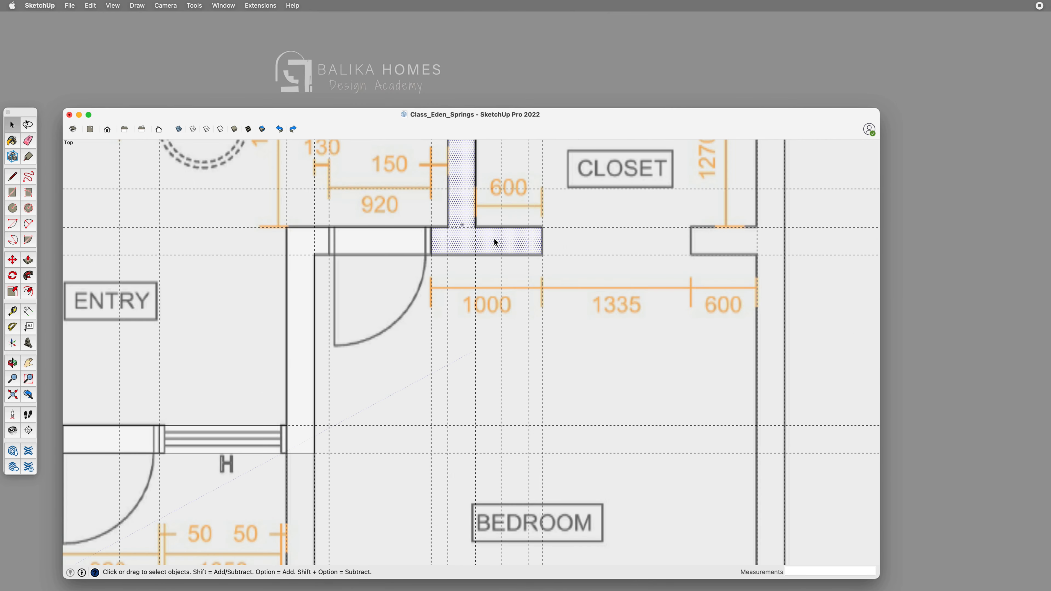
Add a vertical guide 600 mm from the exterior side wall's inner line and measure the closet opening's width.
key("r")
key("t")
left_click(756, 283)
type("600")
key("Return")
left_click(541, 294)
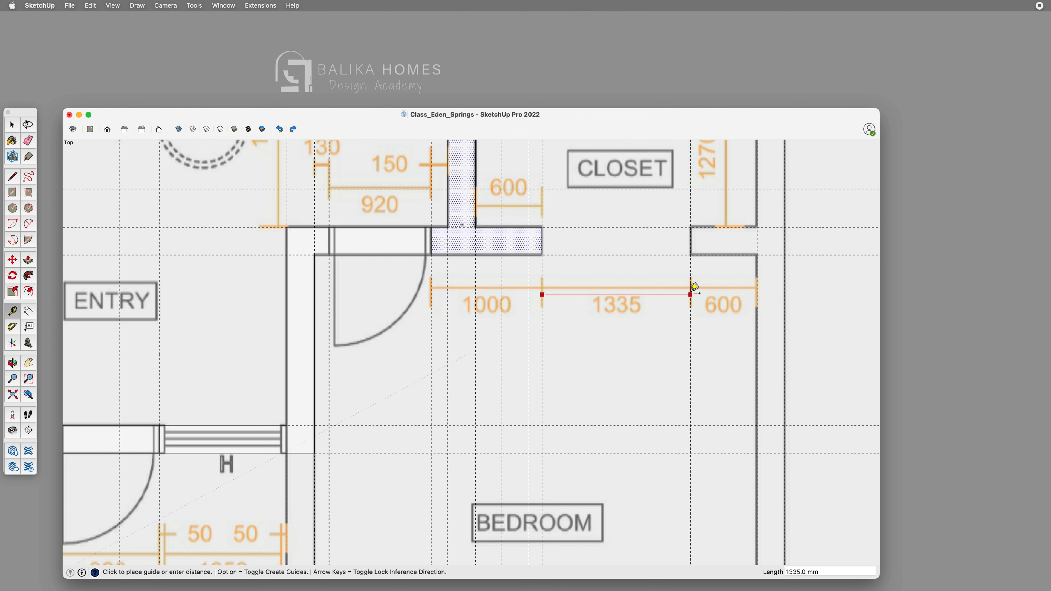
Trace the closet opening and the bedroom's exterior side wall with rectangles.
key("r")
left_click(542, 227)
left_click(690, 255)
scroll(750, 478, "down", 5)
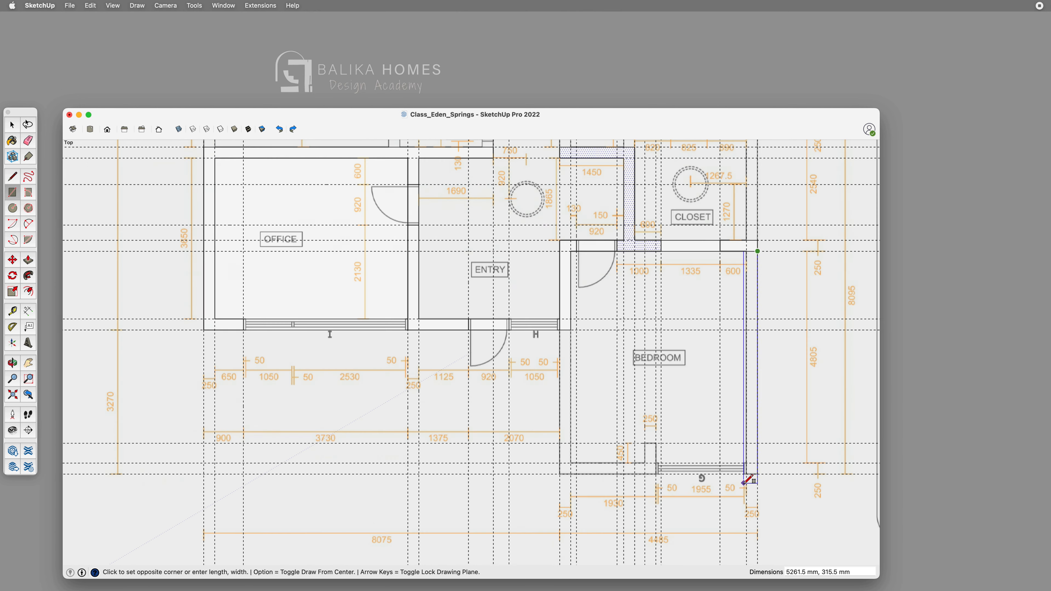
Trace the 250 × 450 mm pier and the bedroom's front wall with rectangles, and remove the leftover dividing edges.
scroll(753, 460, "up", 4)
left_click(539, 400)
left_click(563, 441)
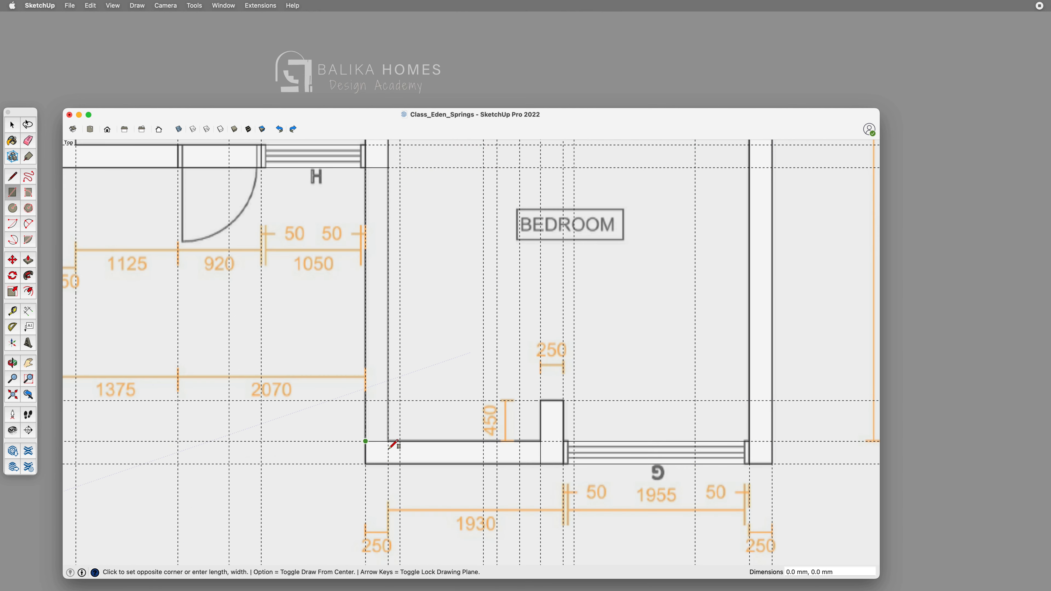
key("space")
scroll(392, 441, "down", 2)
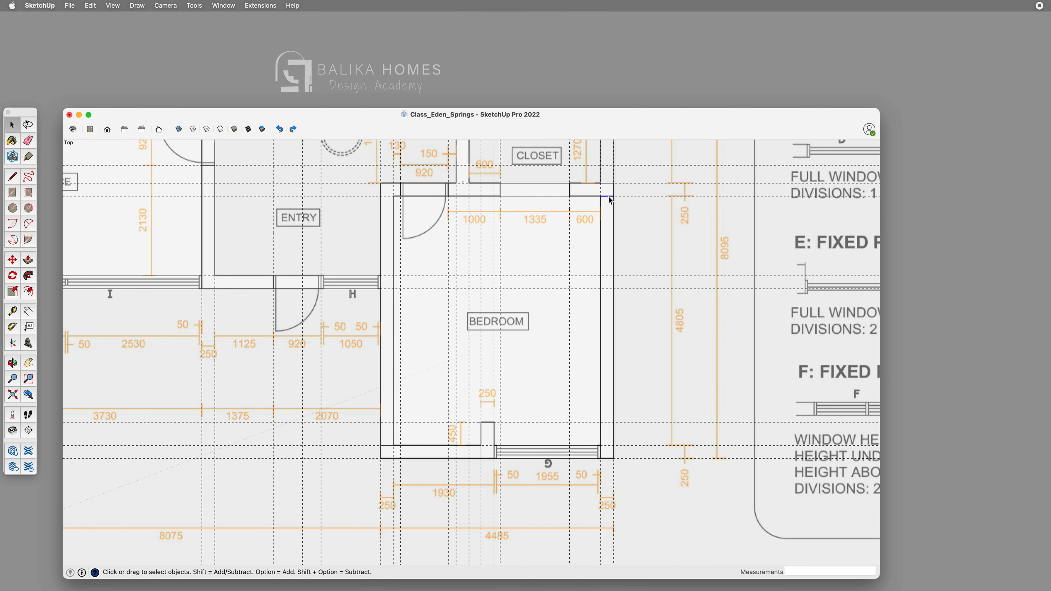
left_click(409, 453)
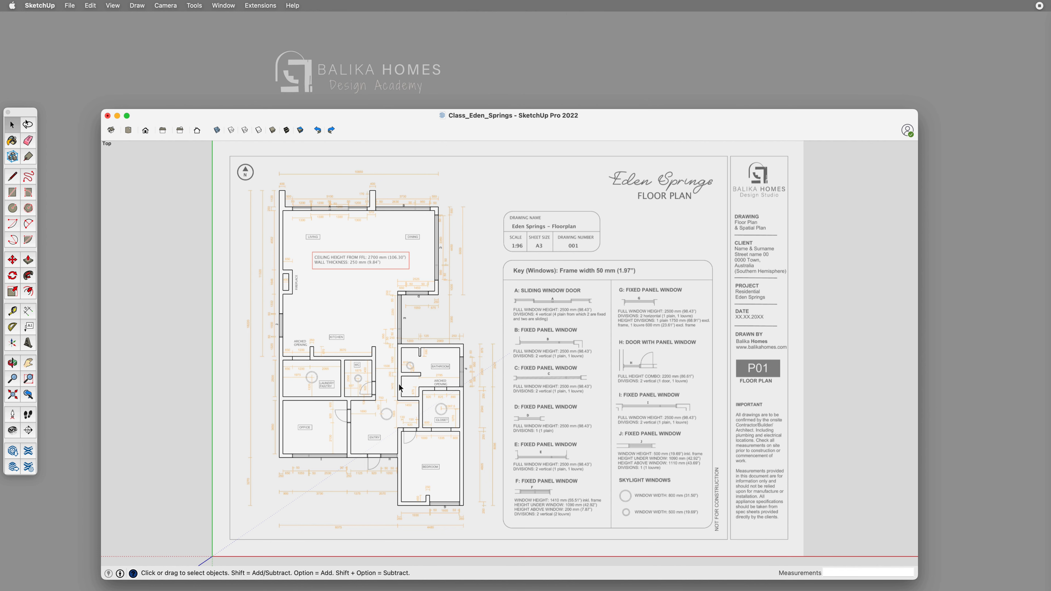
Select the entry floor, shared walls, window I opening and office floor in turn to examine how the traced faces separate.
key("o")
scroll(350, 431, "up", 5)
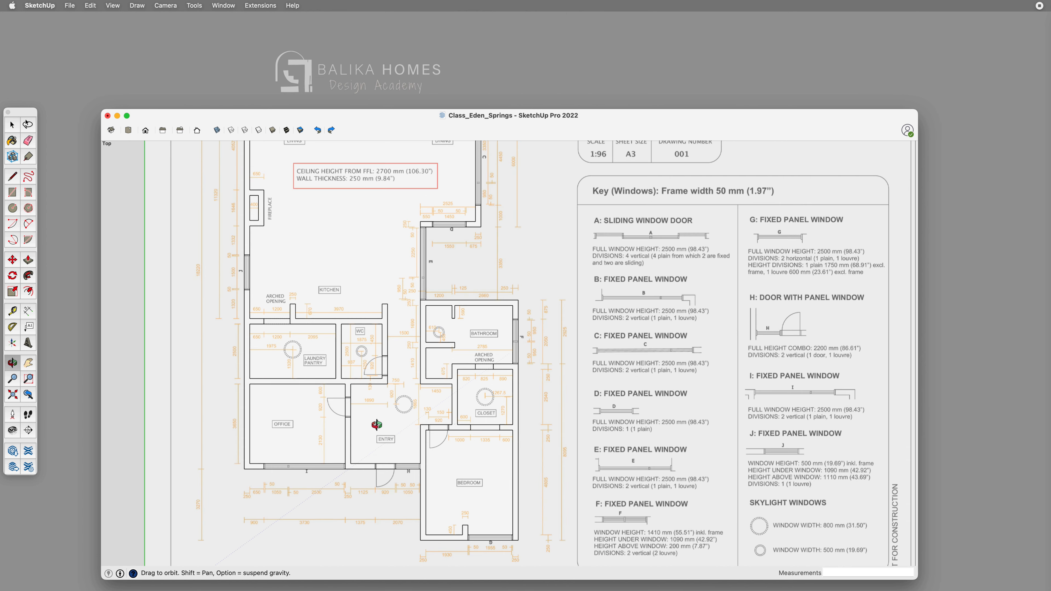
key("space")
left_click(364, 391)
scroll(364, 390, "up", 3)
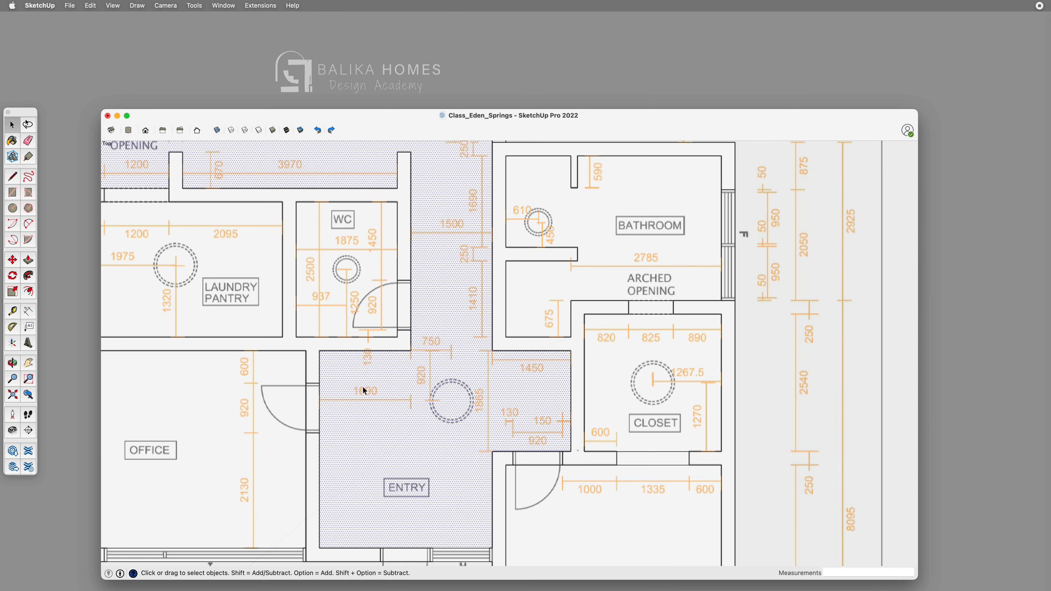
scroll(385, 379, "down", 2)
left_click(356, 350)
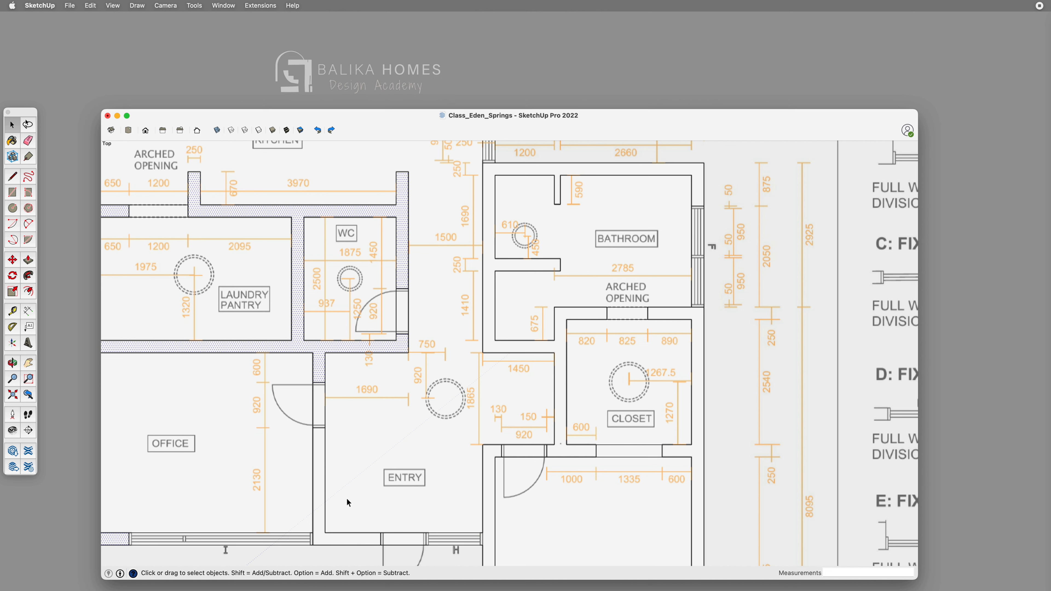
left_click(288, 539)
left_click(308, 403)
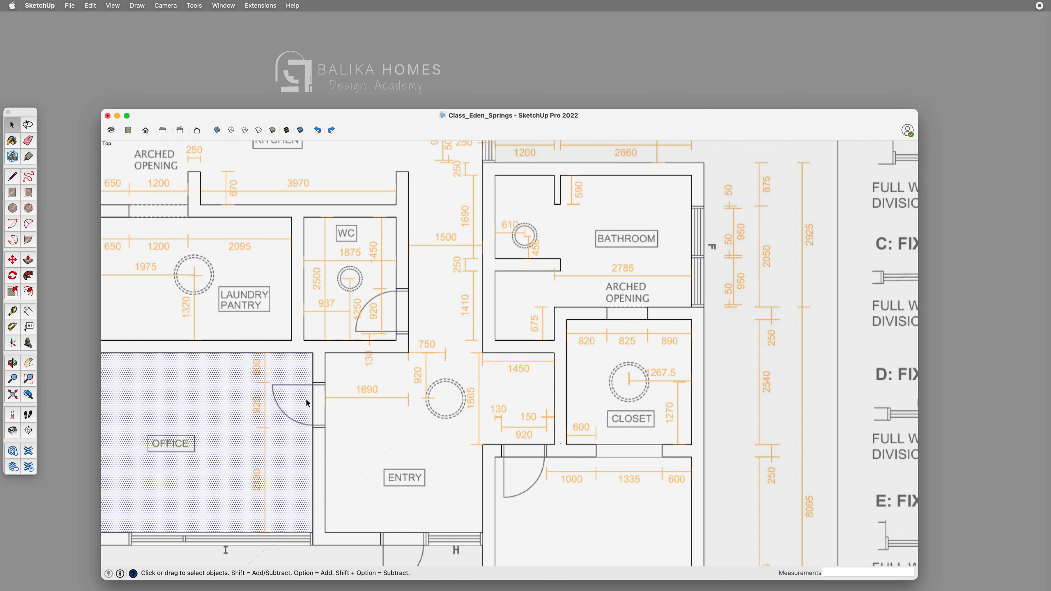
left_click(323, 407)
left_click(319, 368)
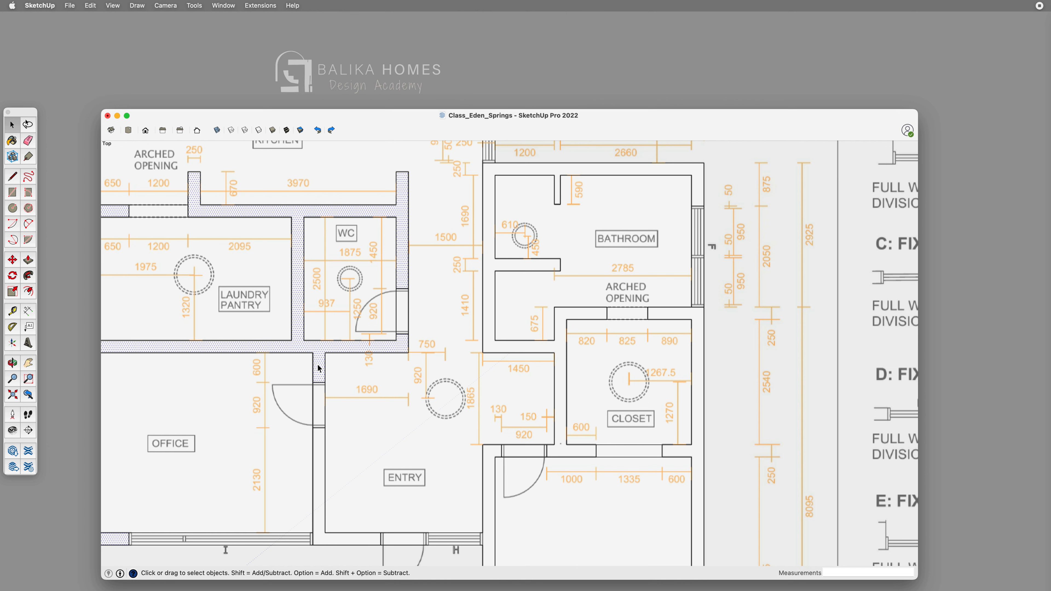
left_click(360, 380)
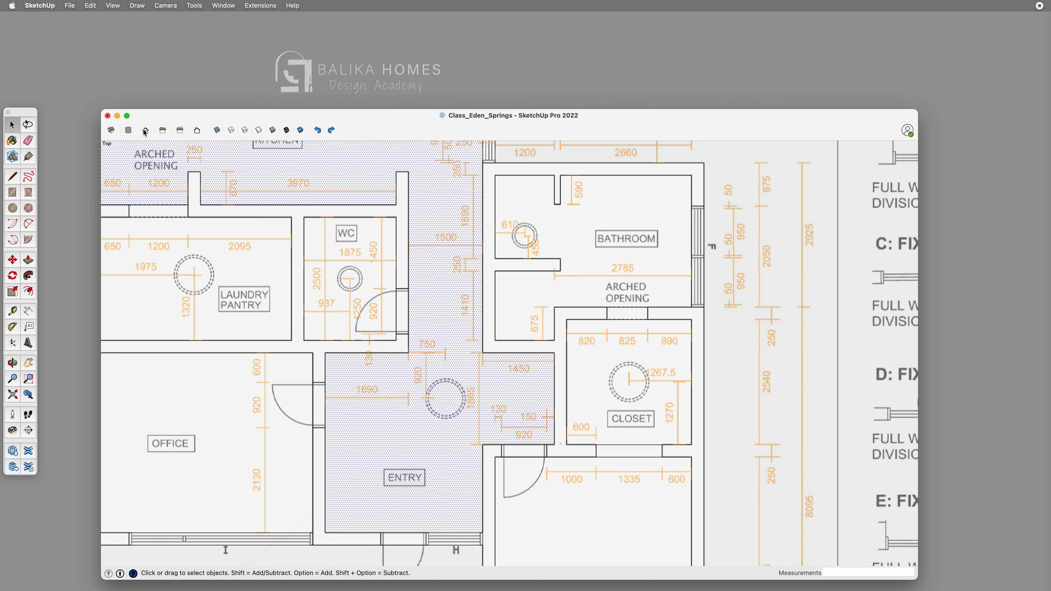
With faces shown opaque, select the office door opening and the wall faces around it to check they are separate.
left_click(319, 403)
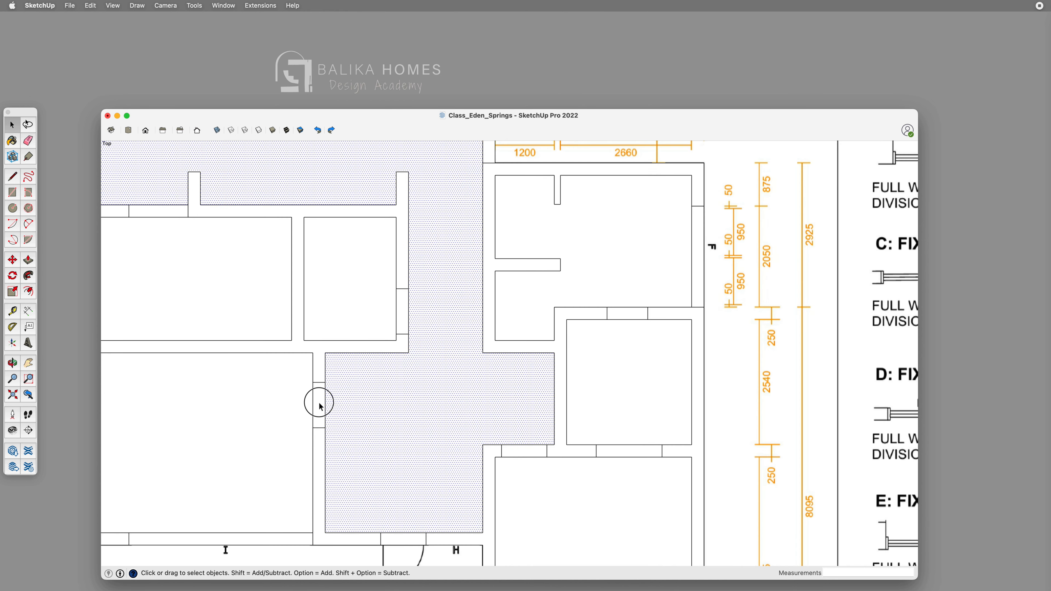
left_click(319, 364)
left_click(351, 400)
left_click(321, 405)
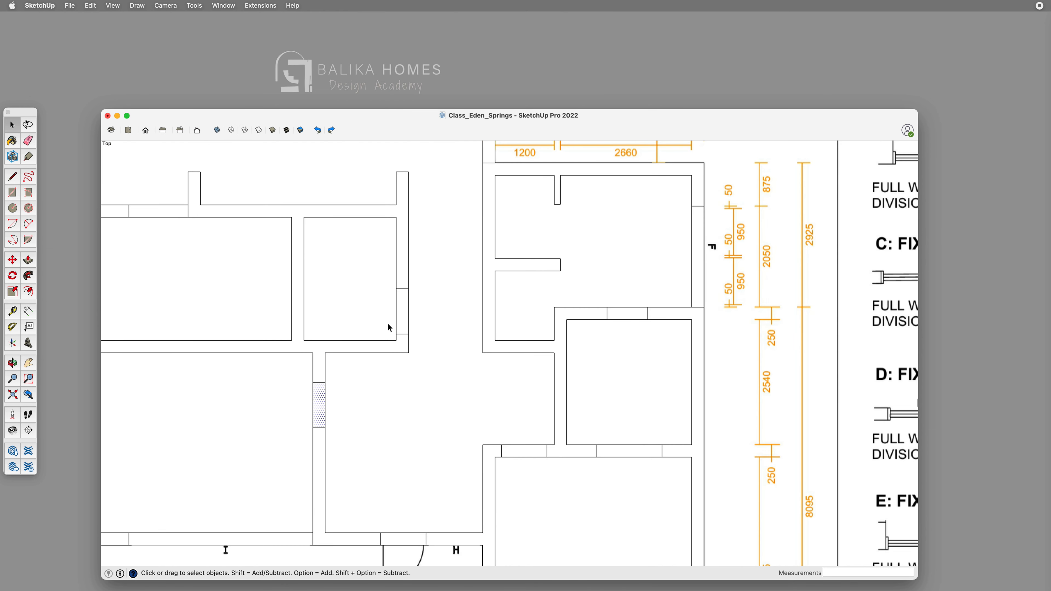
left_click(396, 349)
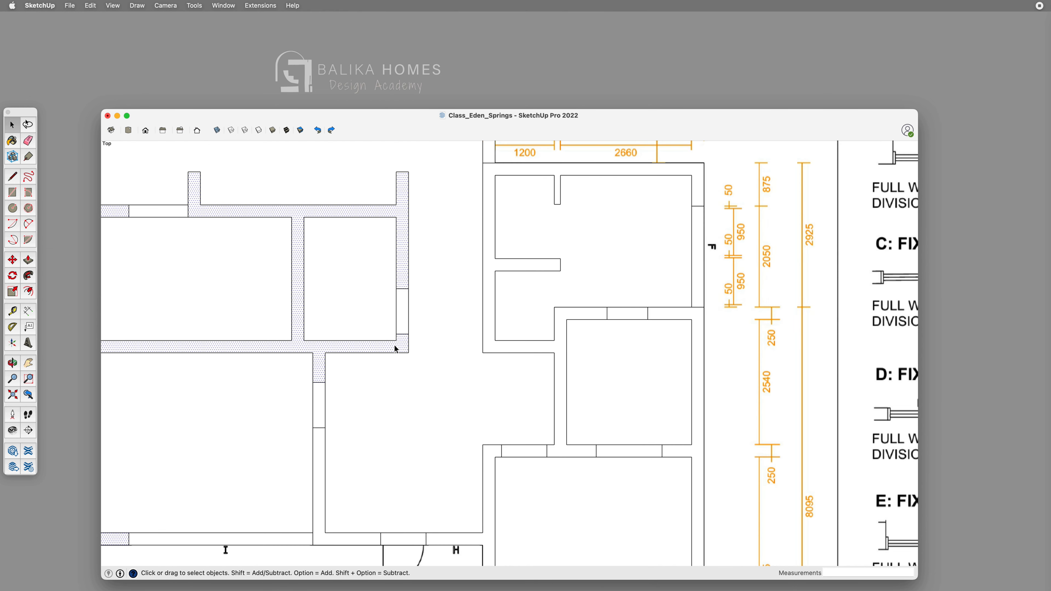
left_click(272, 538)
left_click(319, 406)
left_click(318, 457)
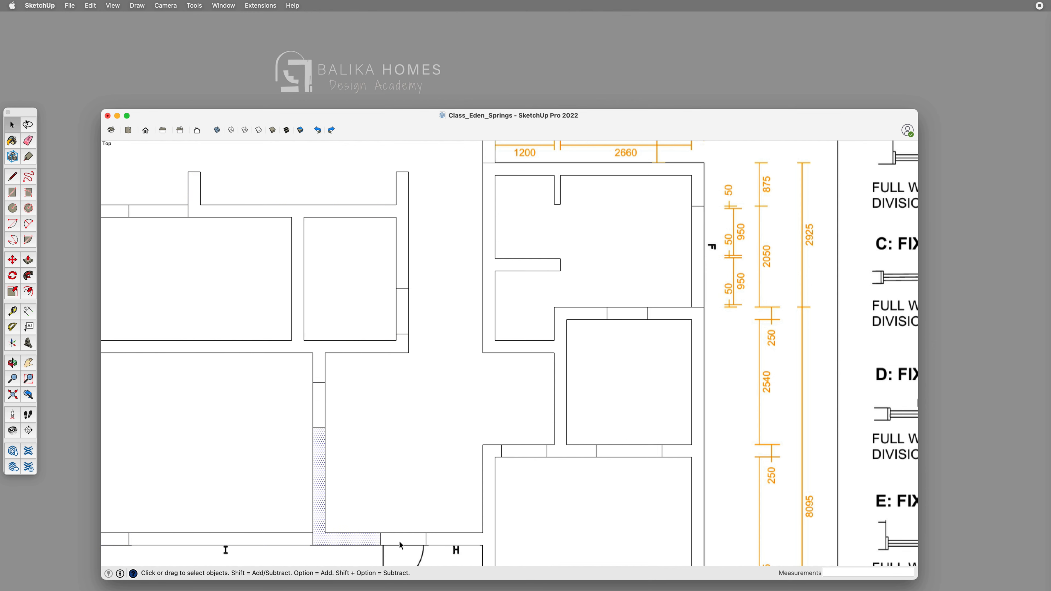
Check the faces of window H, the bedroom door, the bathroom and closet walls and the WC by selecting each.
left_click(452, 543)
left_click(519, 453)
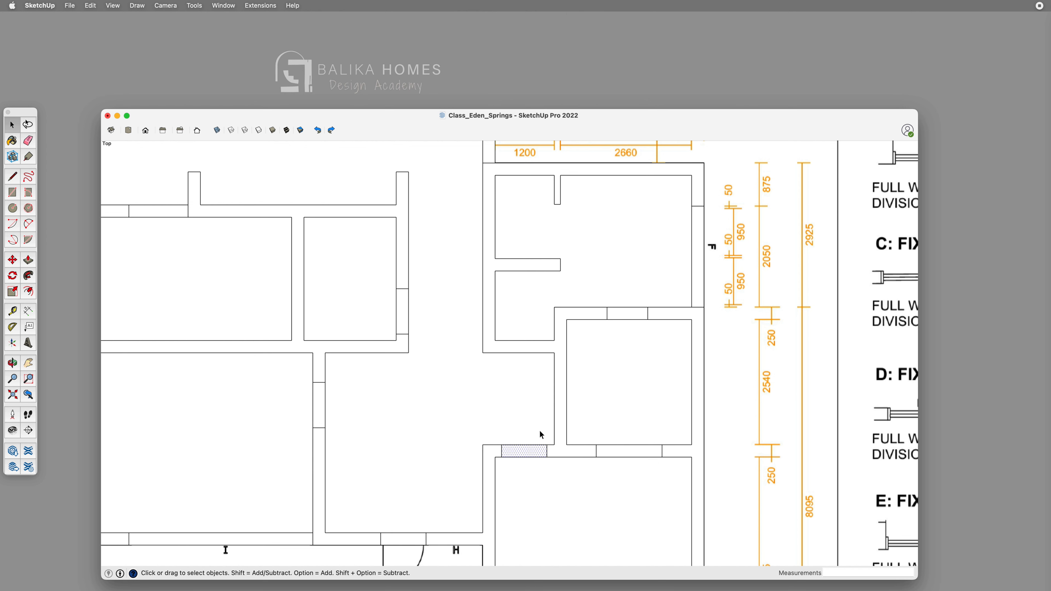
left_click(574, 451)
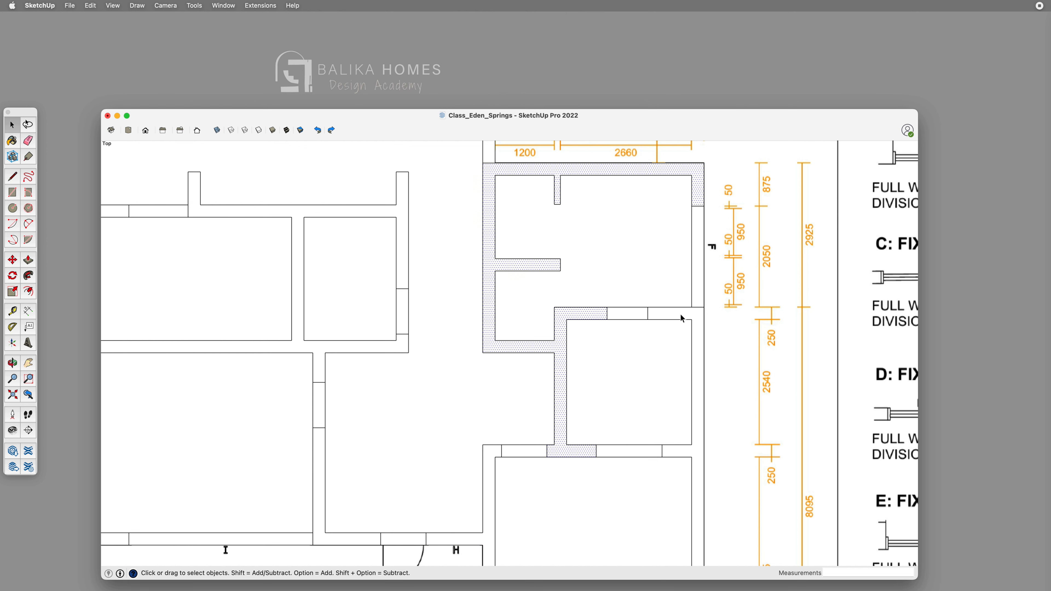
left_click(699, 328)
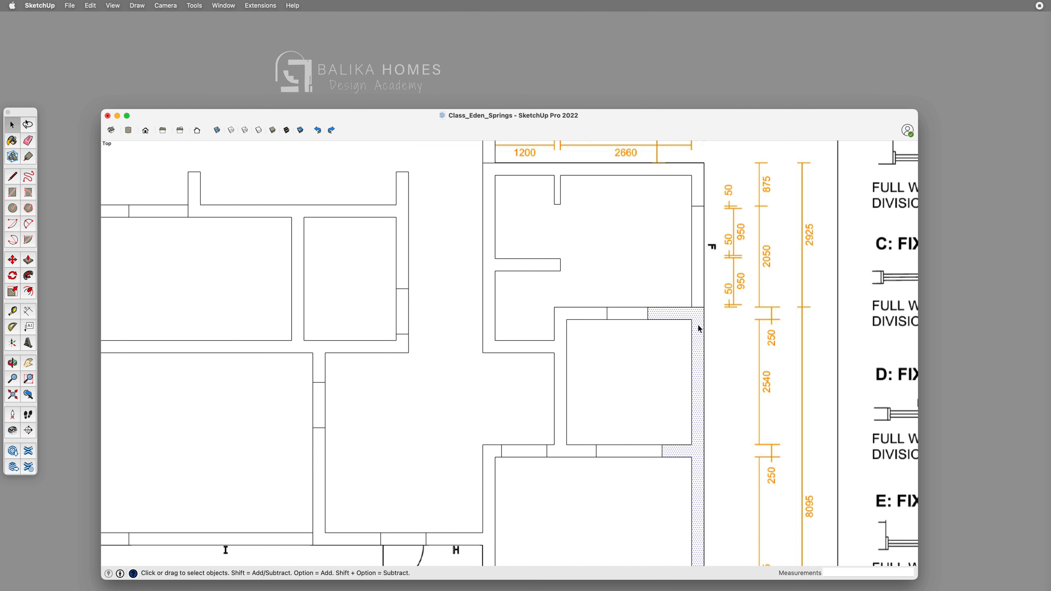
left_click(442, 307)
scroll(555, 465, "down", 2)
left_click(394, 349)
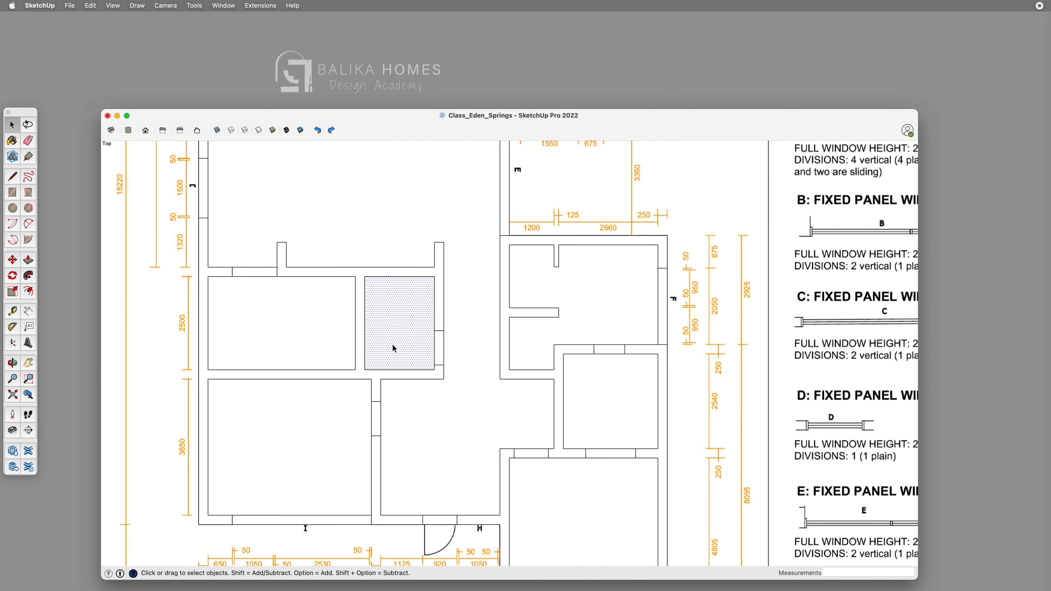
scroll(393, 359, "down", 8)
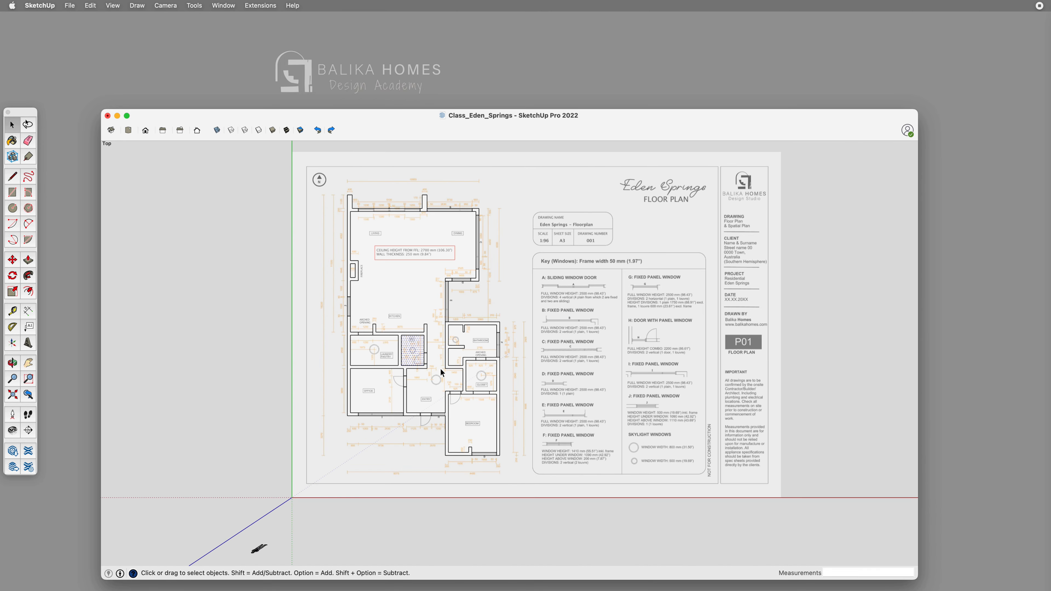
left_click(253, 274)
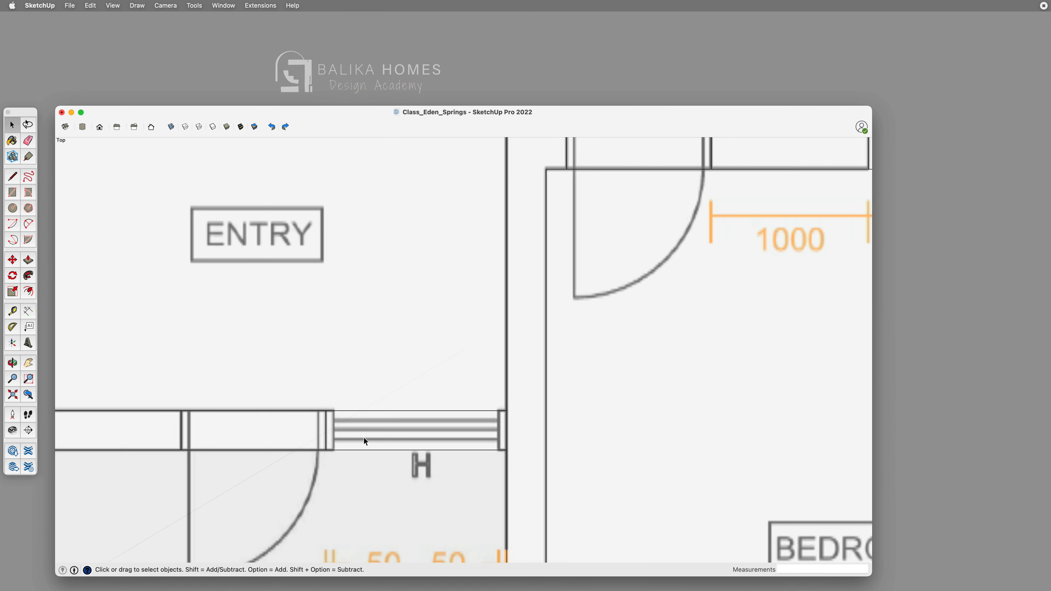
Draw a 250 × 50 mm frame rectangle at one end of window H and copy it to the opposite end.
key("r")
scroll(362, 437, "up", 2)
left_click(813, 569)
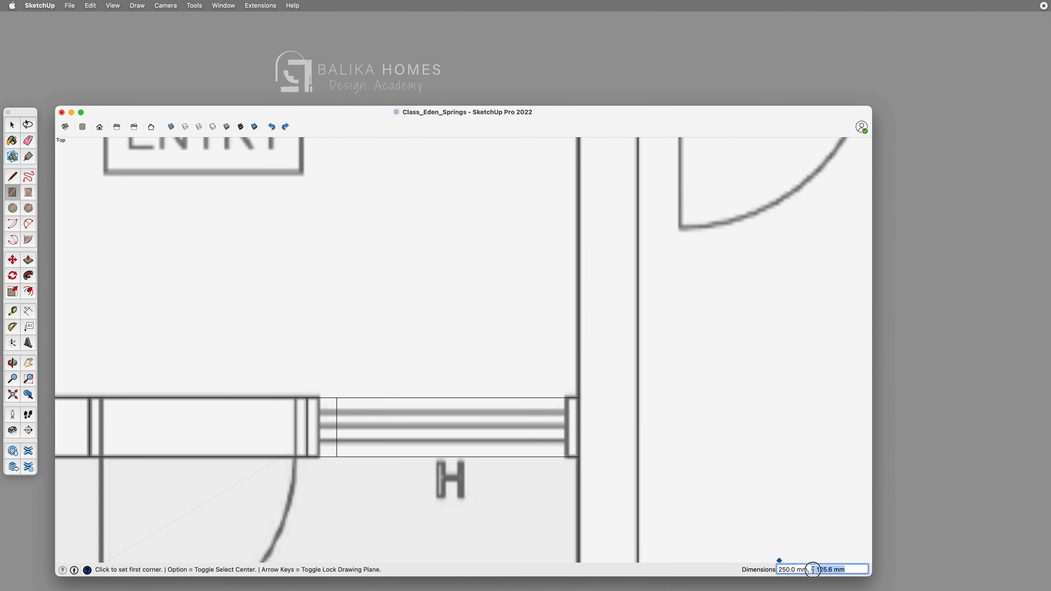
key("m")
Draw a 1050 mm line between the midpoints of window H's two side frames.
key("l")
left_click(566, 427)
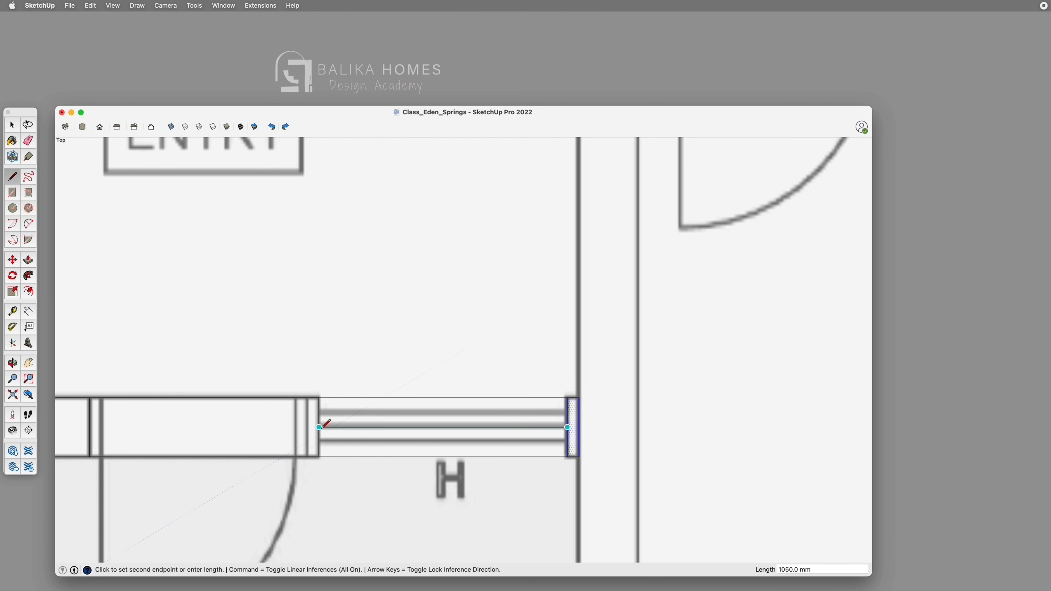
left_click(319, 426)
key("space")
scroll(403, 414, "down", 5)
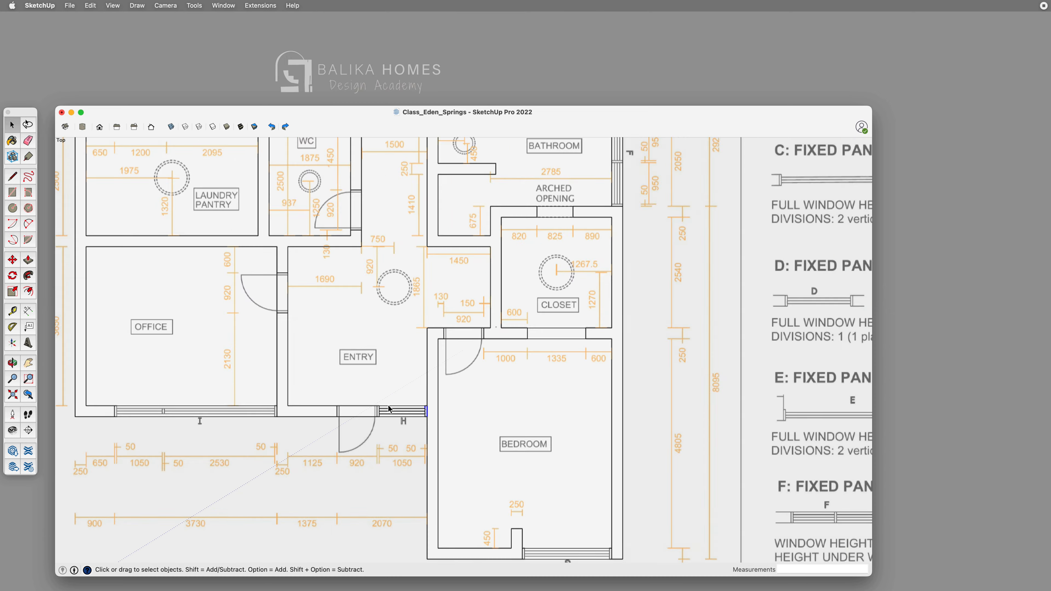
Copy window H's frame and panel rectangles to the near corner of the bedroom's window G opening.
scroll(388, 414, "up", 5)
double_click(352, 368)
double_click(372, 369, "shift")
double_click(414, 378, "shift")
double_click(532, 375, "shift")
key("m")
left_click(349, 354)
scroll(380, 379, "down", 4)
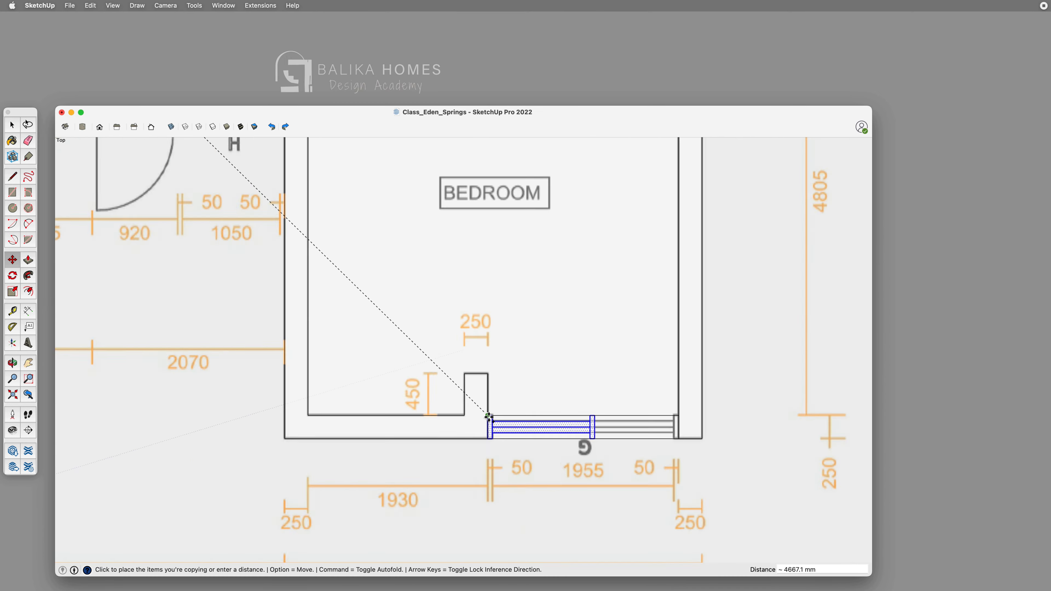
left_click(488, 416)
Stretch the copied window G by moving its end frame to the far edge of the opening.
scroll(593, 424, "up", 4)
key("space")
left_click_drag(581, 396, 603, 461)
key("m")
left_click(598, 452)
left_click(767, 450)
scroll(530, 458, "down", 8)
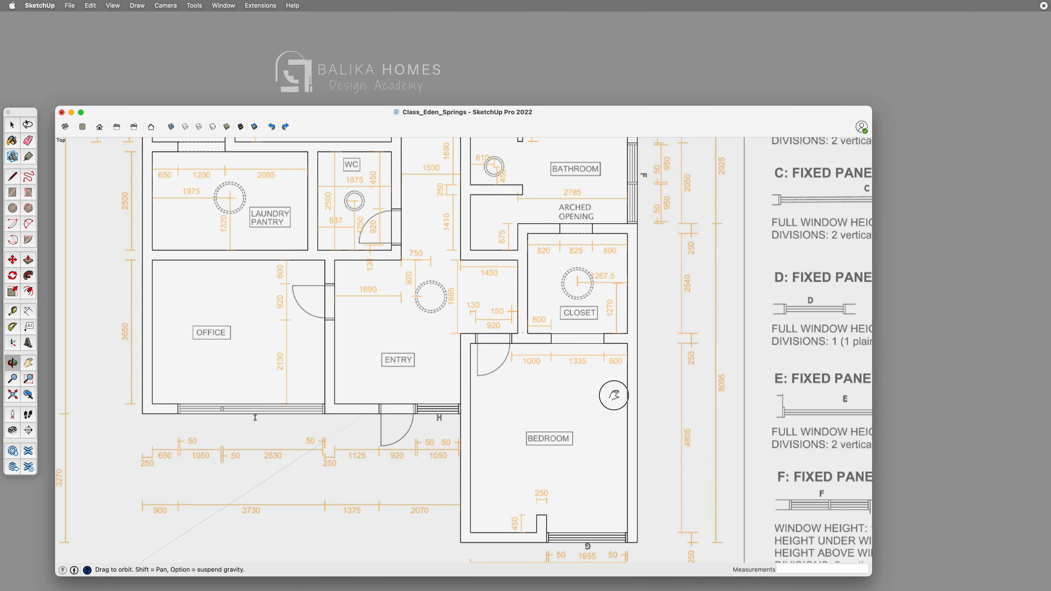
Draw a frame rectangle at one end of bathroom window F and copy it to the middle and opposite end.
scroll(622, 300, "up", 5)
key("r")
key("Return")
key("space")
double_click(565, 214)
key("m")
key("alt")
left_click(560, 211)
key("alt")
left_click(560, 378)
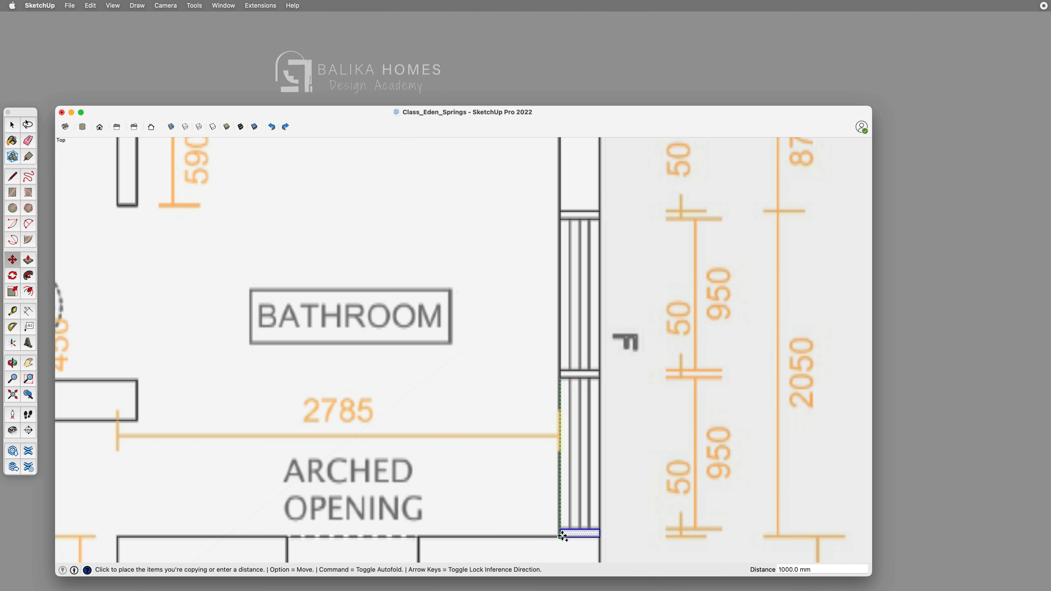
left_click(560, 537)
Draw the 950 mm panel lines between the frame pieces of window F.
key("l")
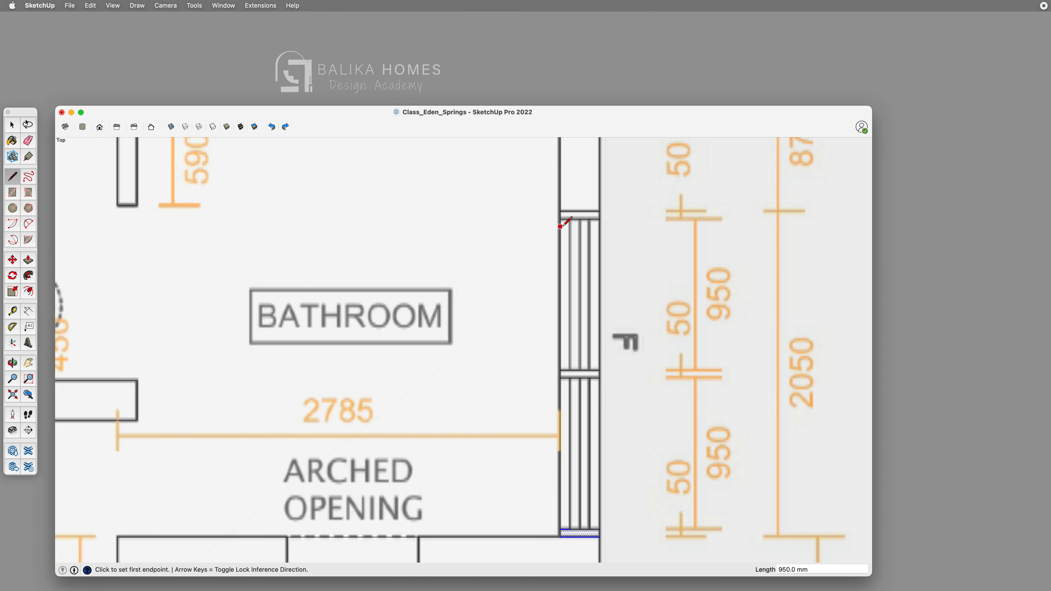
scroll(583, 223, "up", 2)
scroll(629, 298, "down", 8)
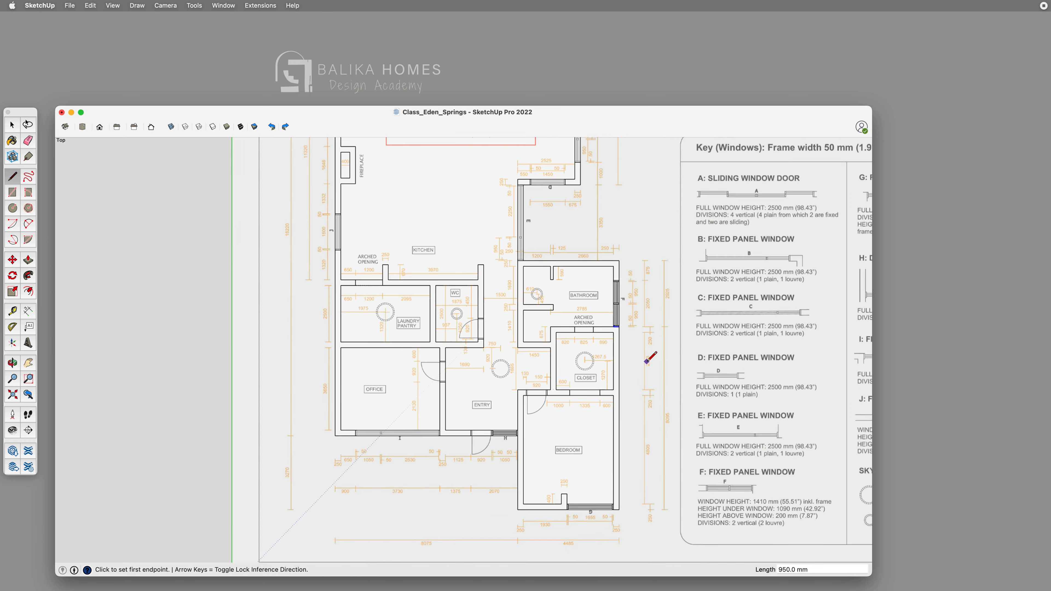
Draw a 250 mm wide frame rectangle at window E's bathroom end and copy it to the opposite end.
scroll(517, 269, "up", 10)
key("r")
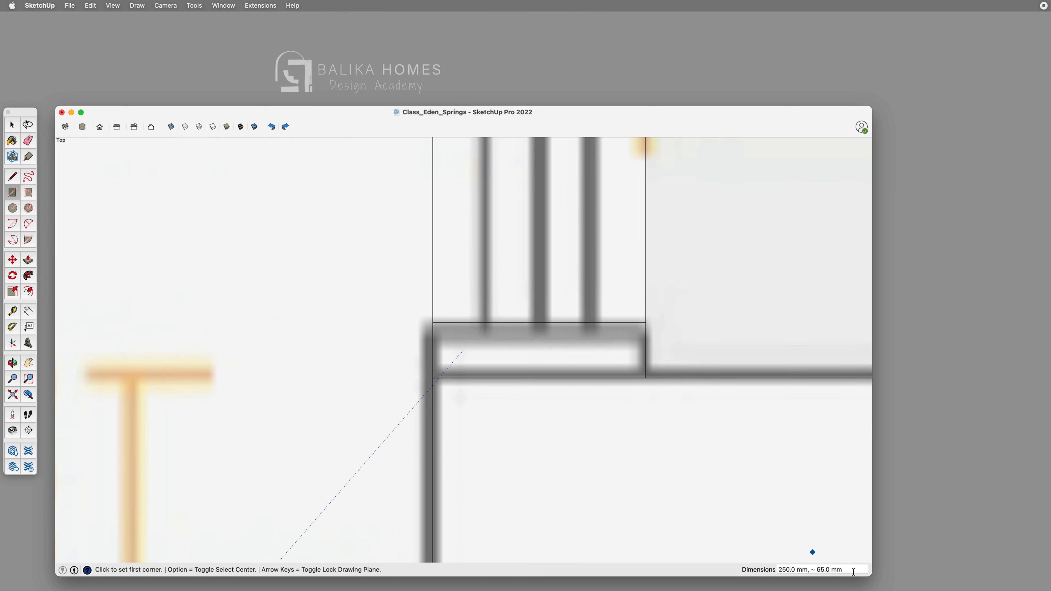
scroll(586, 387, "down", 8)
key("space")
key("m")
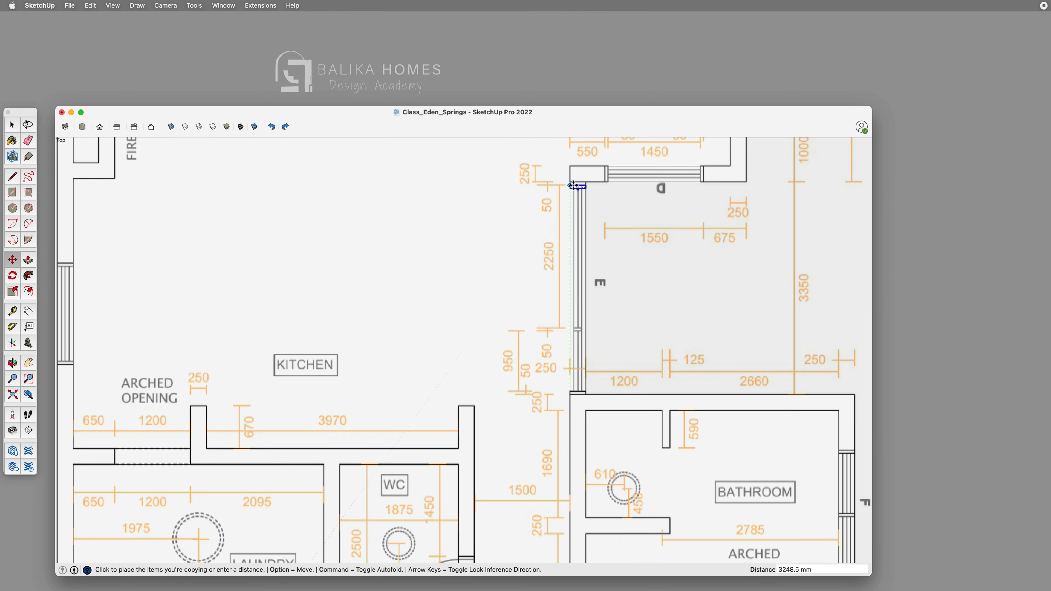
Place guides for window E's mullion 950 mm from the bathroom-end frame and a further 50 mm on.
scroll(602, 290, "up", 4)
key("t")
left_click(565, 439)
type("950")
key("Return")
scroll(574, 335, "up", 3)
left_click(551, 323)
type("50")
key("Return")
Draw window E's lengthwise panel lines between the end frames and the mullion guides.
key("l")
left_click(550, 323)
left_click(537, 322)
scroll(554, 253, "down", 3)
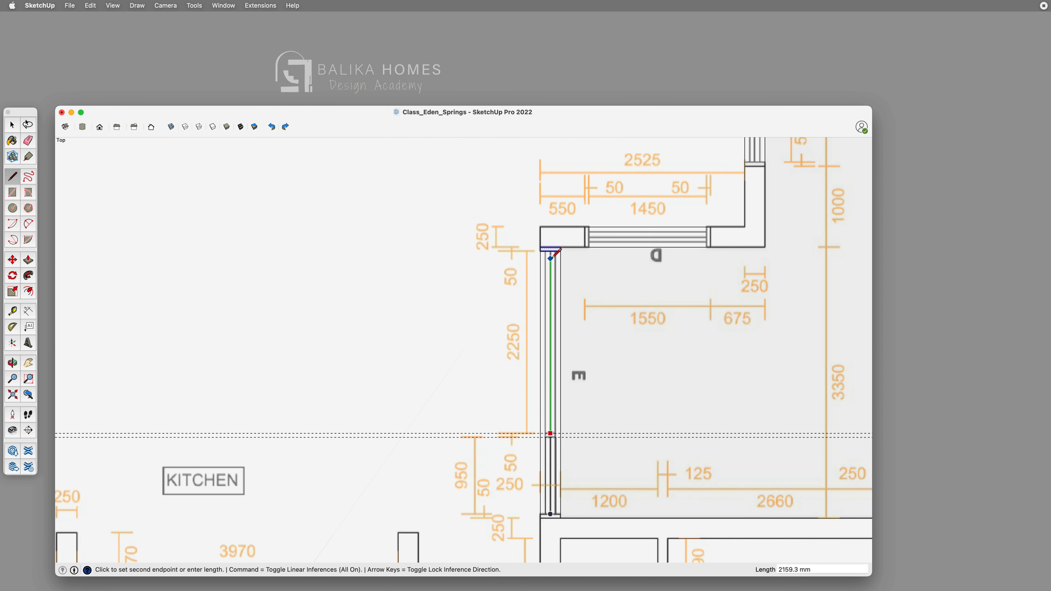
left_click(550, 251)
scroll(556, 256, "up", 5)
left_click(552, 241)
left_click(547, 459)
left_click(529, 460)
scroll(530, 462, "down", 4)
scroll(529, 286, "up", 3)
left_click(529, 285)
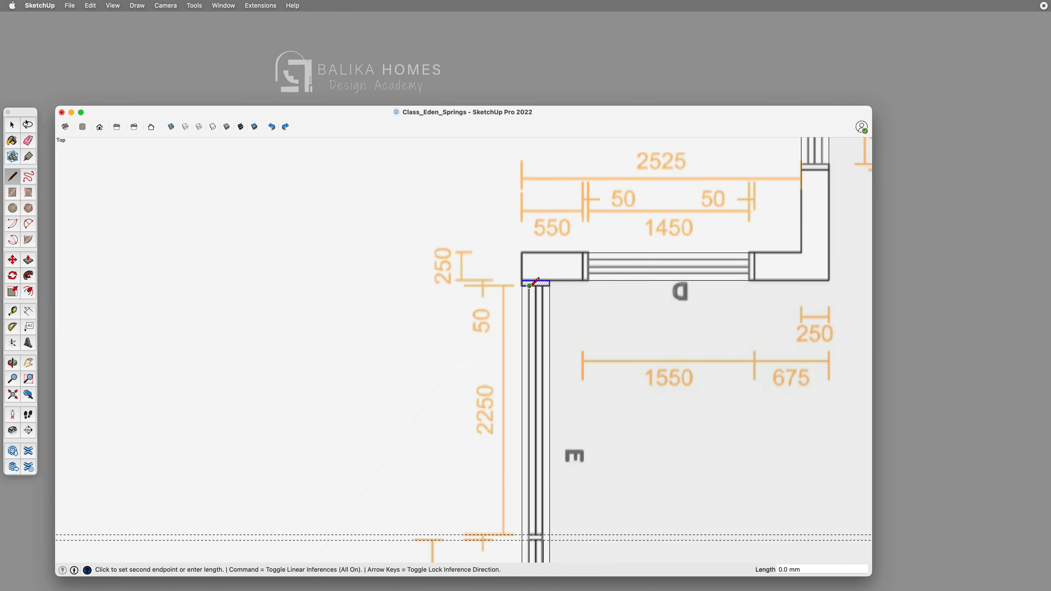
Draw window E's mullion rectangle between the guides and move the outer panel line about 7.6 mm to line up with it.
scroll(530, 285, "up", 5)
key("r")
left_click(587, 351)
key("space")
left_click(583, 303)
key("m")
left_click(583, 320)
left_click(587, 320)
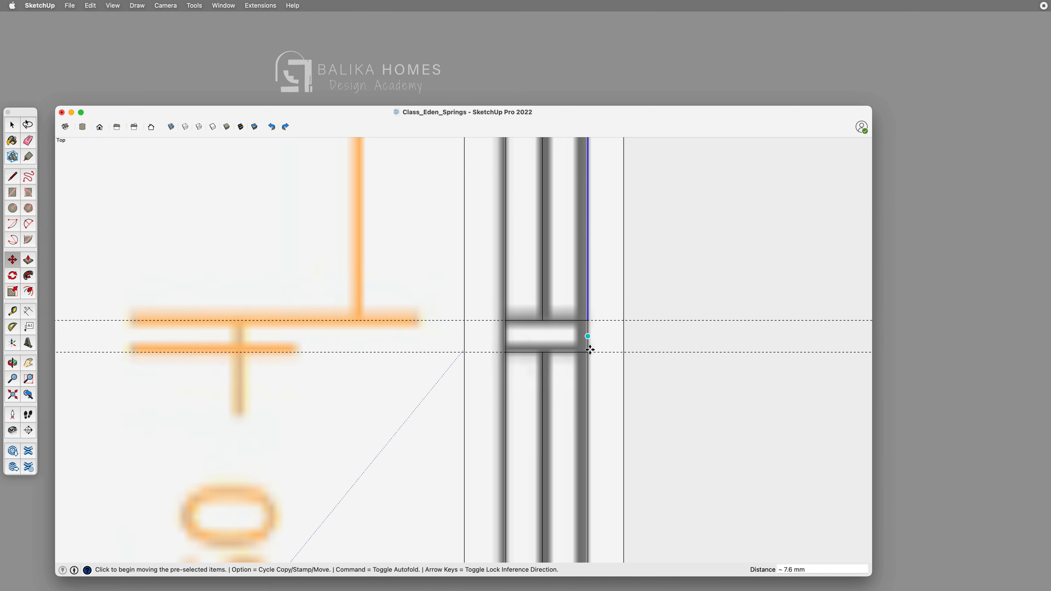
Copy window E's frames and panels to the office's window I opening, turned to lie along the wall.
scroll(588, 350, "down", 6)
scroll(592, 442, "up", 3)
scroll(591, 442, "up", 3)
key("space")
scroll(581, 320, "down", 10)
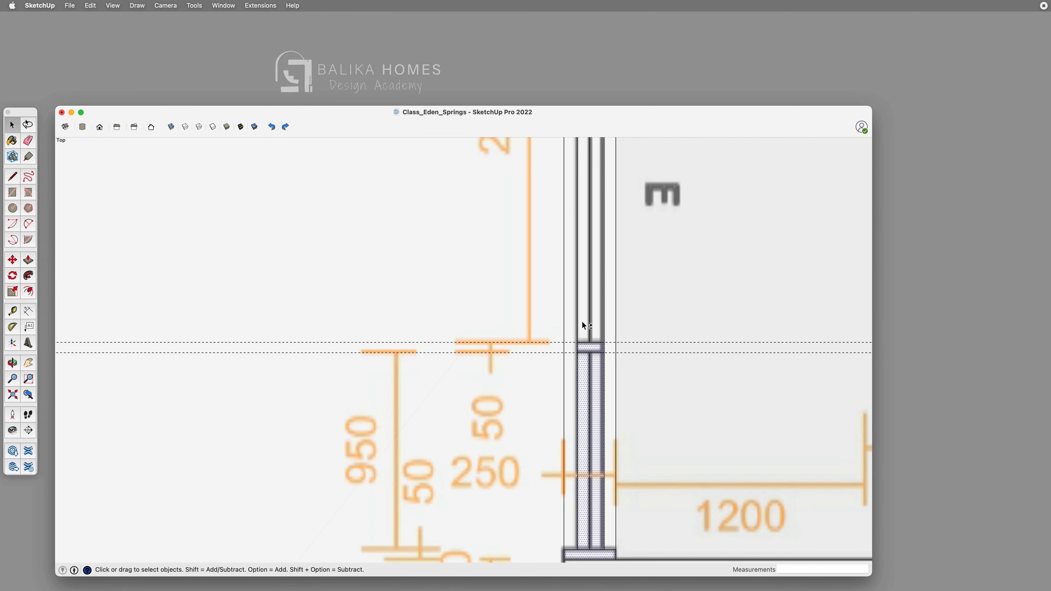
scroll(455, 424, "down", 5)
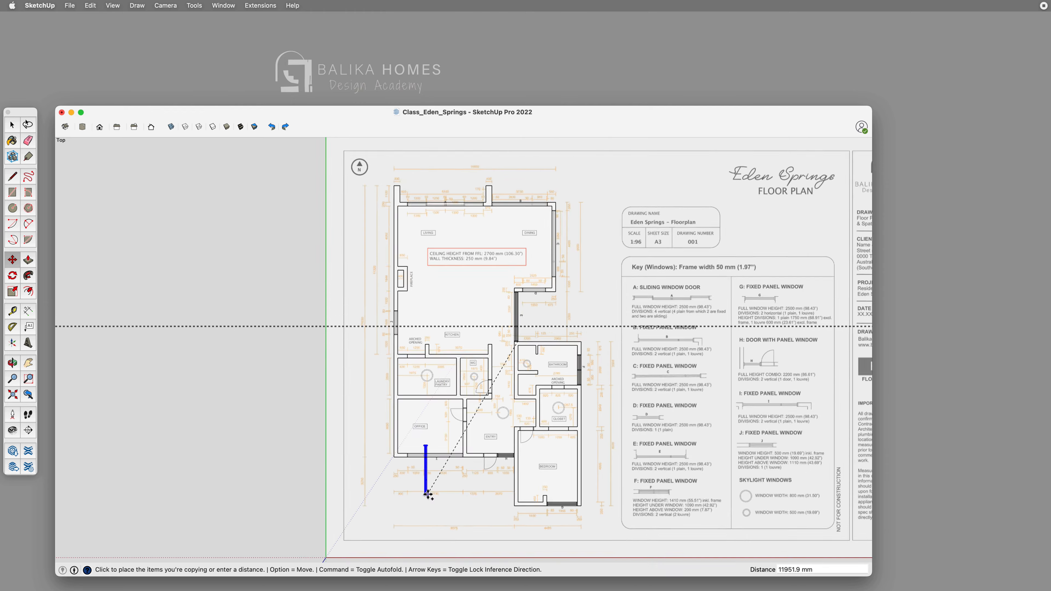
scroll(282, 536, "up", 5)
left_click(283, 535)
left_click_drag(284, 395, 331, 455)
left_click_drag(209, 456, 375, 367)
scroll(476, 366, "up", 5)
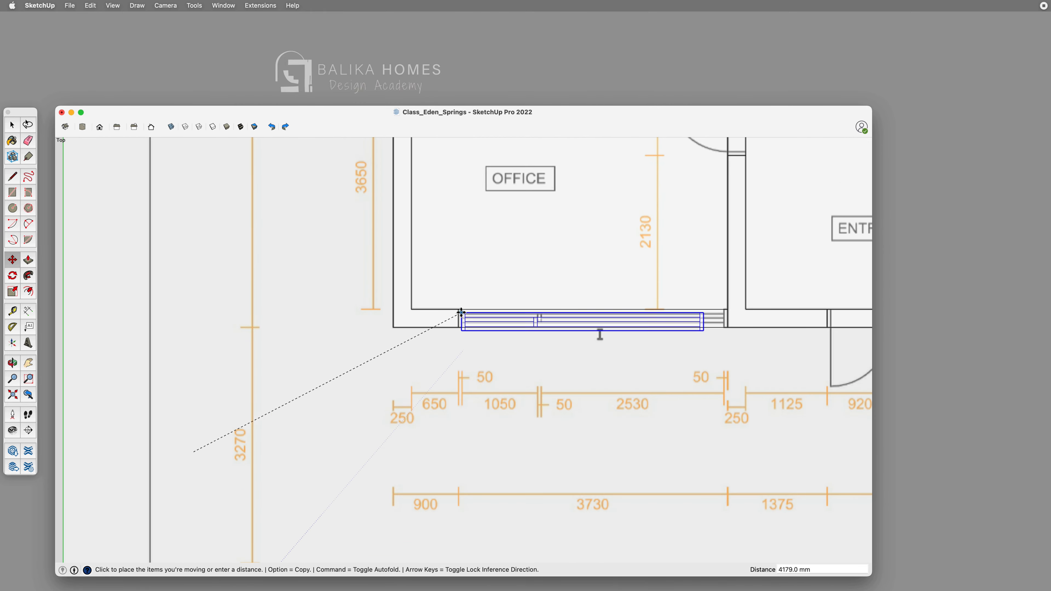
Move window I's end frame 380 mm to the opening's far edge and begin a guide for its mullion.
right_click(485, 364)
left_click(501, 368)
scroll(537, 364, "up", 2)
key("m")
left_click(791, 336)
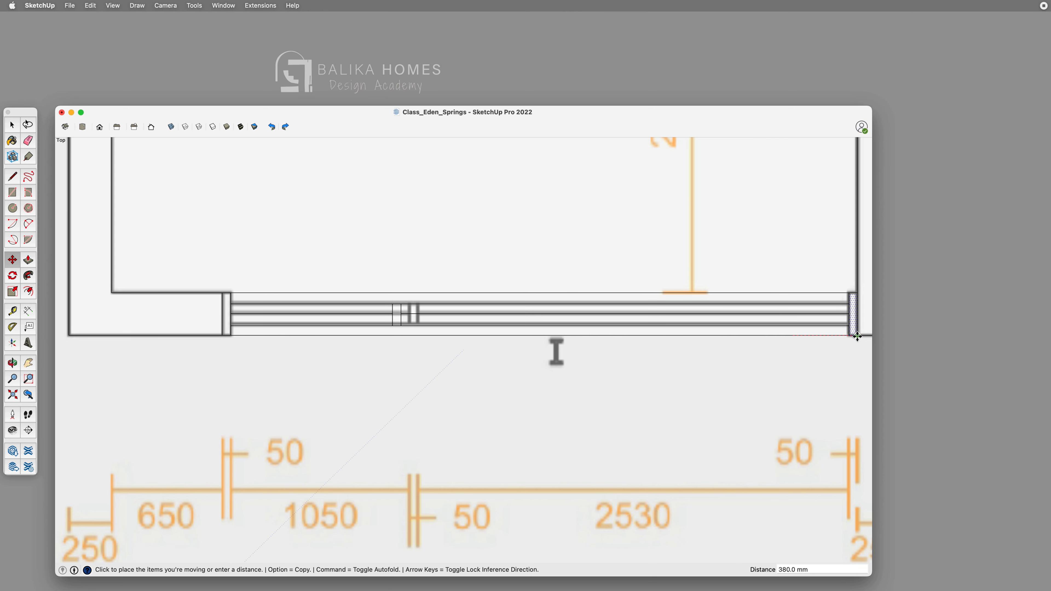
left_click(400, 335)
key("t")
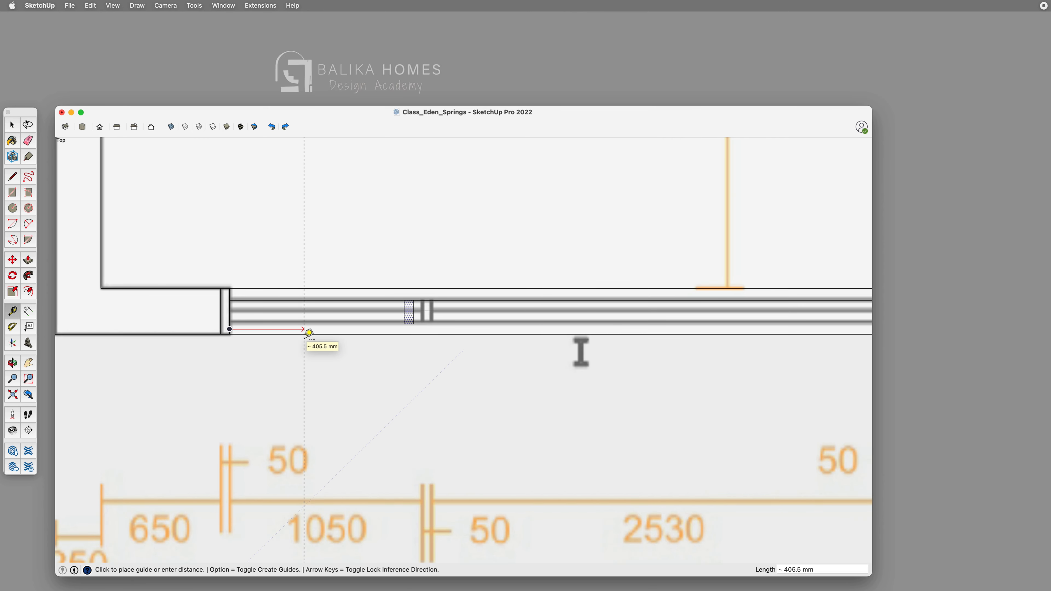
Examine the window key for the heights and divisions of each window type and the skylight widths.
scroll(685, 336, "down", 10)
key("o")
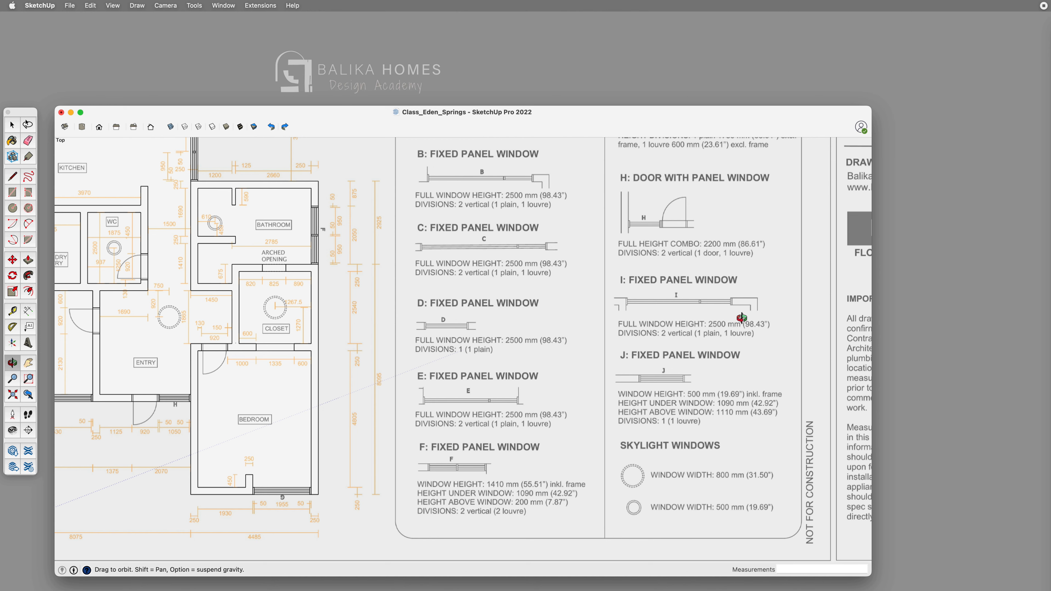
middle_click_drag(741, 317, 734, 343, "shift")
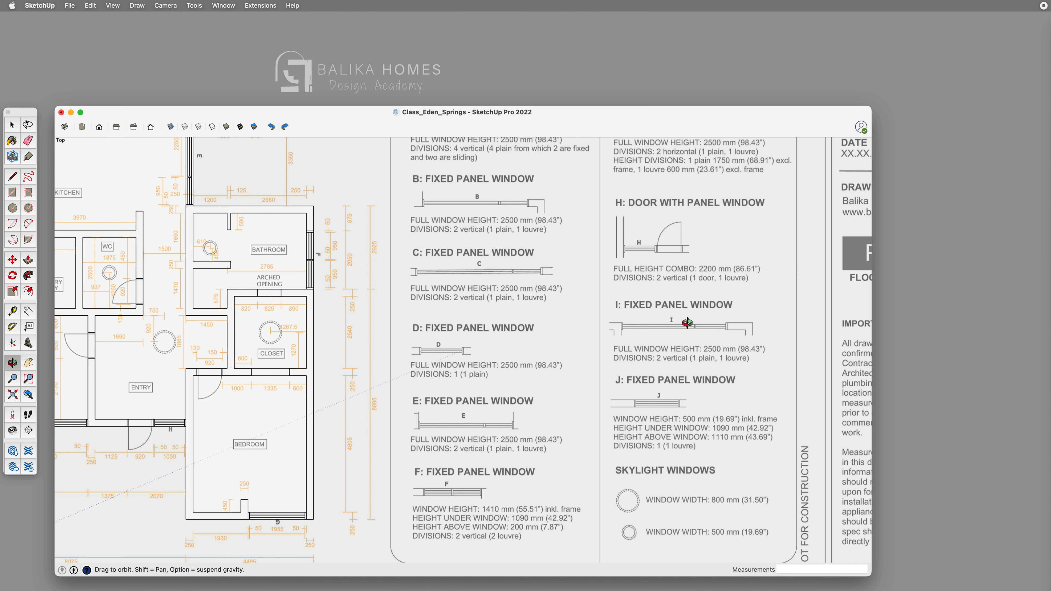
scroll(687, 367, "up", 4)
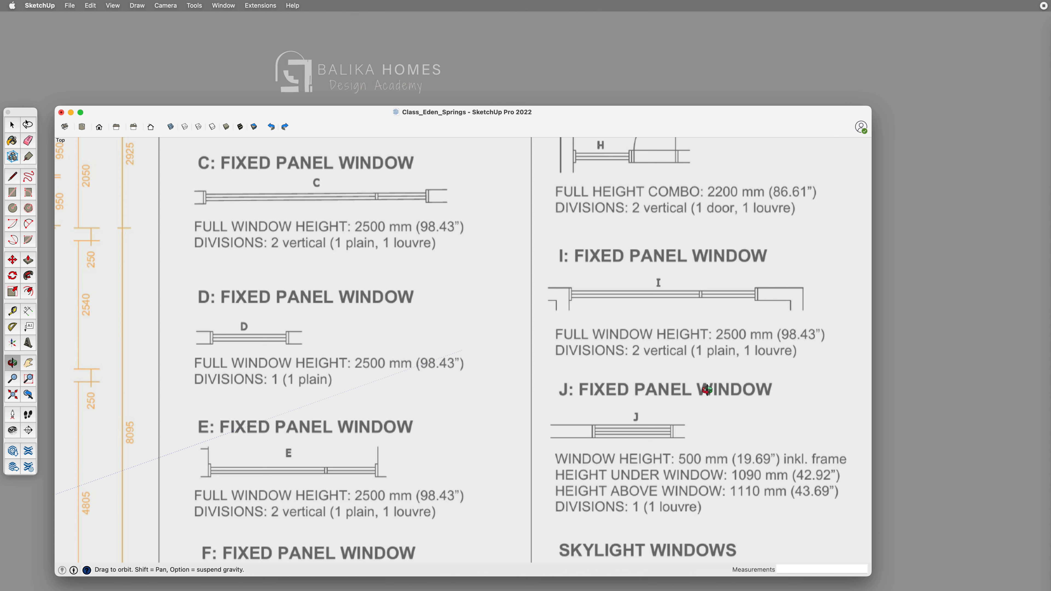
scroll(737, 365, "down", 2)
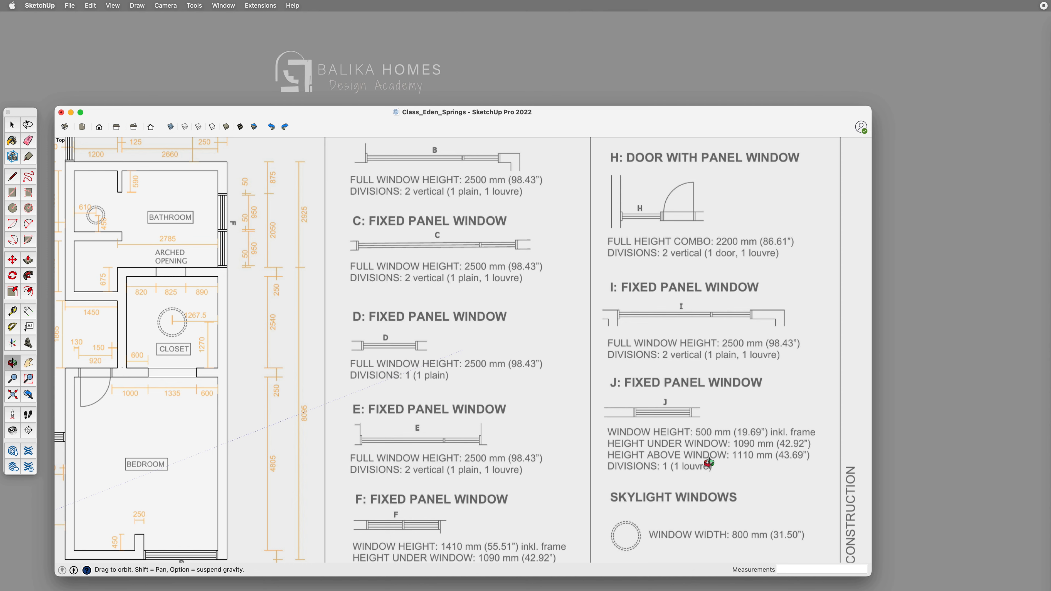
scroll(709, 464, "down", 5)
left_click_drag(417, 470, 570, 375, "shift")
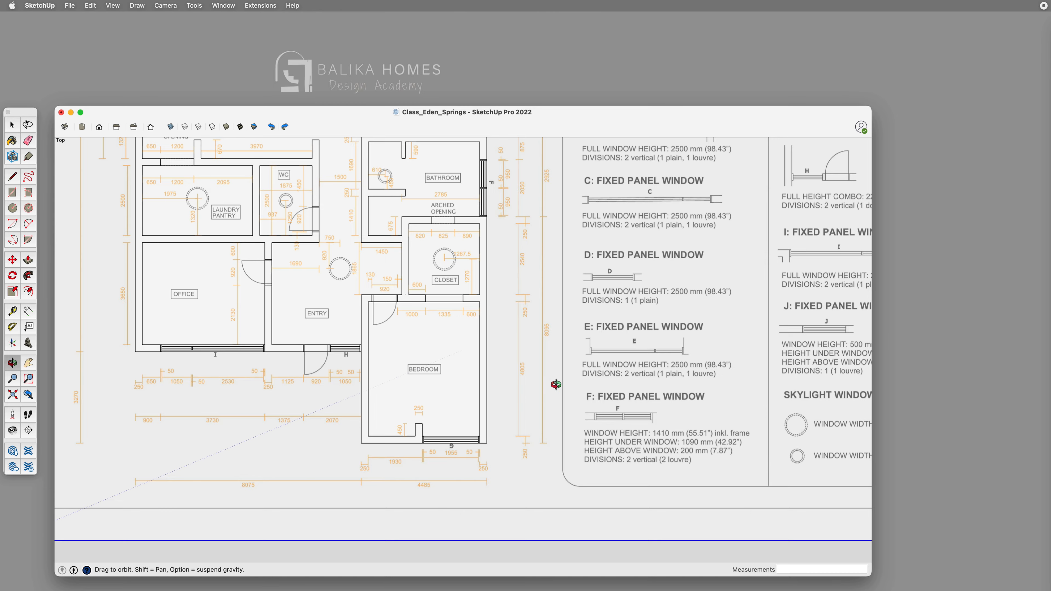
scroll(555, 384, "down", 4)
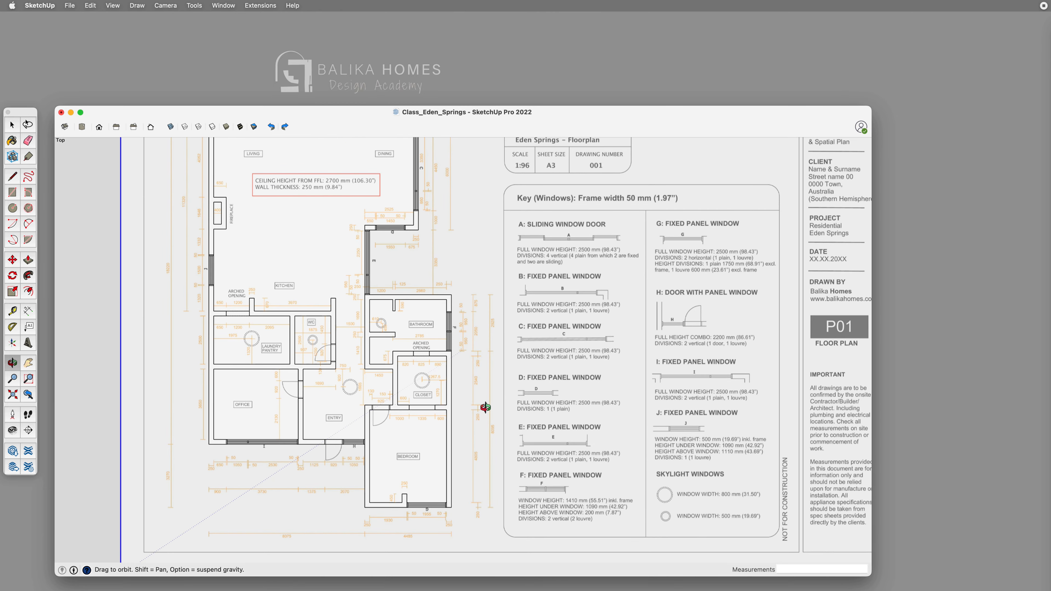
Delete the leftover wall edges running across the openings of windows H, I and G.
key("space")
scroll(378, 401, "up", 10)
left_click(368, 394)
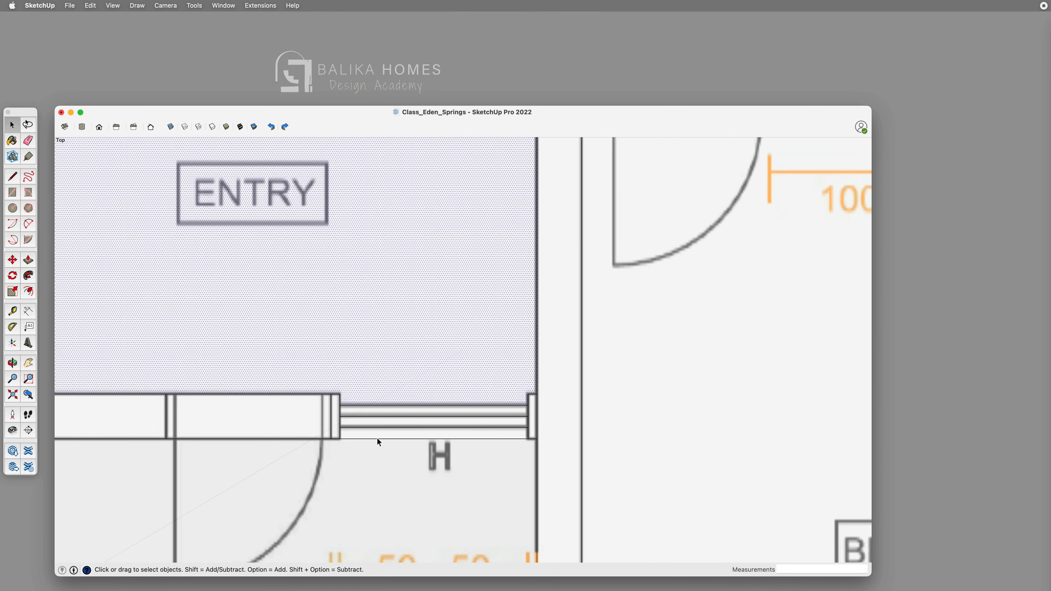
left_click(377, 439)
scroll(290, 418, "down", 3)
left_click(215, 397)
scroll(383, 400, "down", 2)
scroll(635, 500, "up", 2)
scroll(629, 437, "down", 5)
scroll(617, 213, "up", 5)
Delete the leftover outer wall edge across window B at the dining area.
key("o")
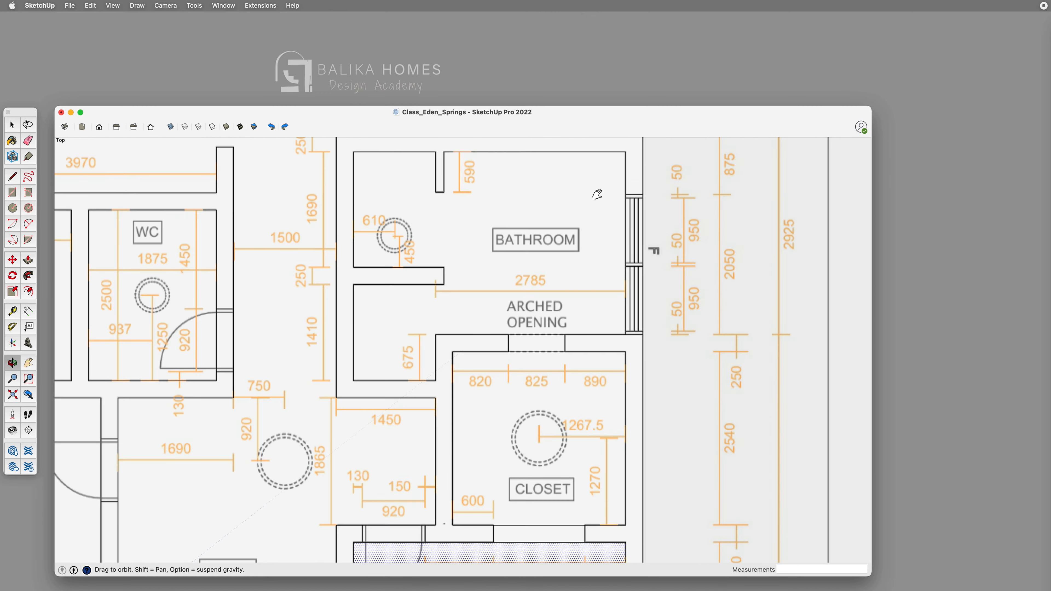
left_click_drag(617, 214, 746, 521, "shift")
left_click_drag(665, 239, 664, 289, "shift")
key("space")
scroll(641, 289, "up", 5)
scroll(633, 335, "up", 5)
left_click(565, 308)
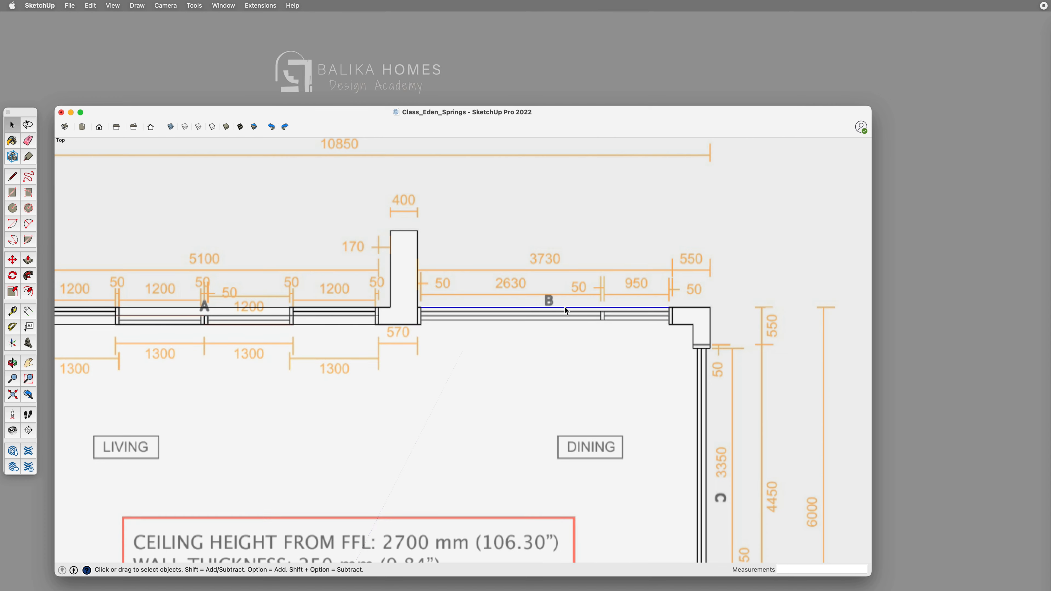
key("Delete")
Delete the leftover wall edges across sliding window door A at the living area.
middle_click_drag(406, 340, 719, 306, "shift")
left_click(656, 291)
key("Delete")
left_click(452, 273)
key("Delete")
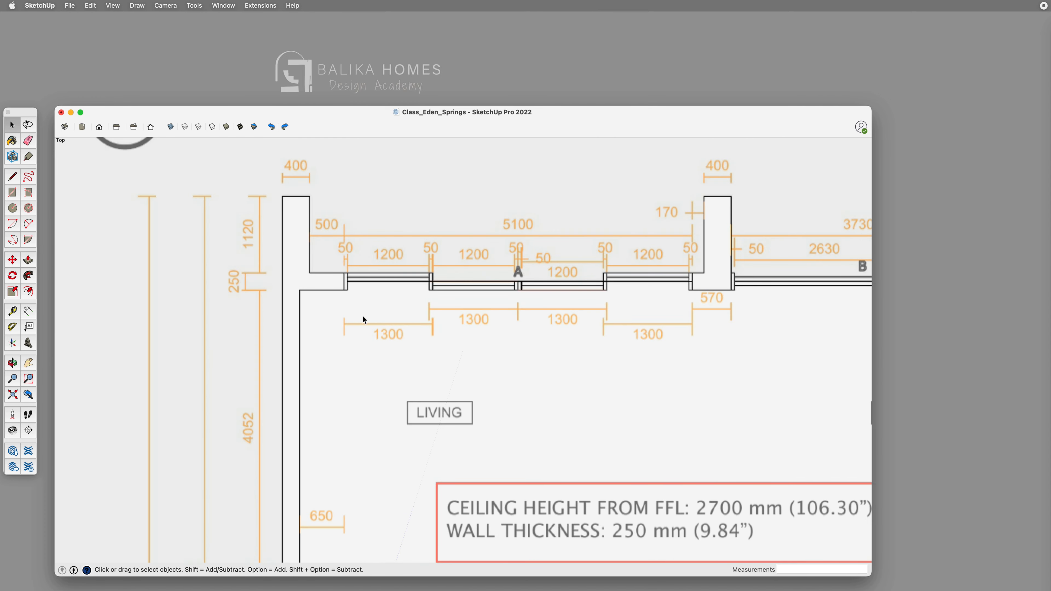
Select window H's two end frames and both panel faces and group them.
middle_click_drag(364, 319, 405, 124, "shift")
middle_click_drag(373, 538, 430, 124, "shift")
middle_click_drag(496, 538, 382, 231, "shift")
scroll(384, 286, "down", 8)
middle_click_drag(602, 219, 487, 318, "shift")
middle_click_drag(376, 508, 311, 441, "shift")
scroll(312, 392, "up", 10)
left_click(283, 396)
left_click(455, 405, "shift")
left_click(496, 385, "shift")
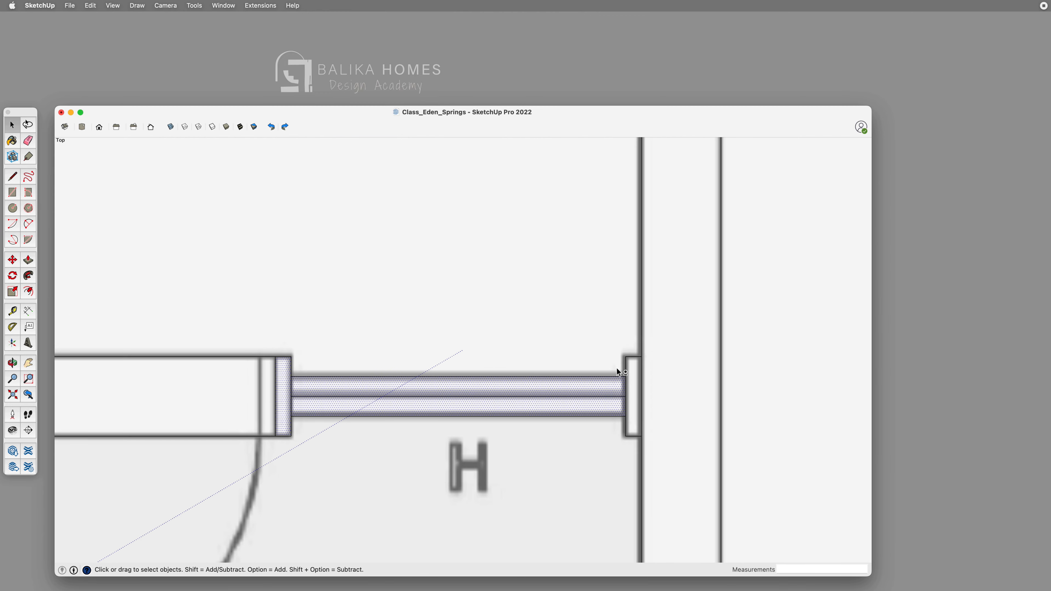
left_click(634, 394, "shift")
key("g")
Group the frame and panel faces of office window I, and those of bedroom window G.
scroll(645, 376, "down", 5)
middle_click_drag(416, 386, 746, 387, "shift")
scroll(134, 388, "up", 3)
left_click(131, 384)
left_click(145, 390, "shift")
left_click(302, 383, "shift")
left_click(319, 390, "shift")
left_click(696, 383, "shift")
key("g")
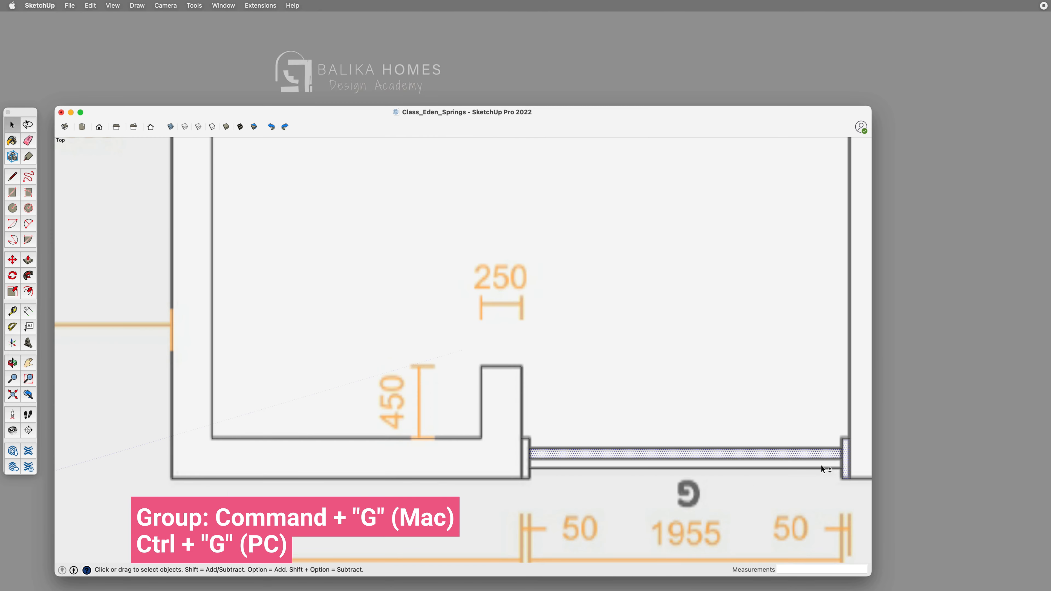
Try to group bathroom window F's parts from an area selection and undo the attempt.
scroll(525, 457, "down", 5)
middle_click_drag(562, 272, 568, 550, "shift")
scroll(587, 314, "up", 5)
left_click_drag(612, 531, 556, 264)
key("super+g")
key("m")
key("super+z")
key("super+z")
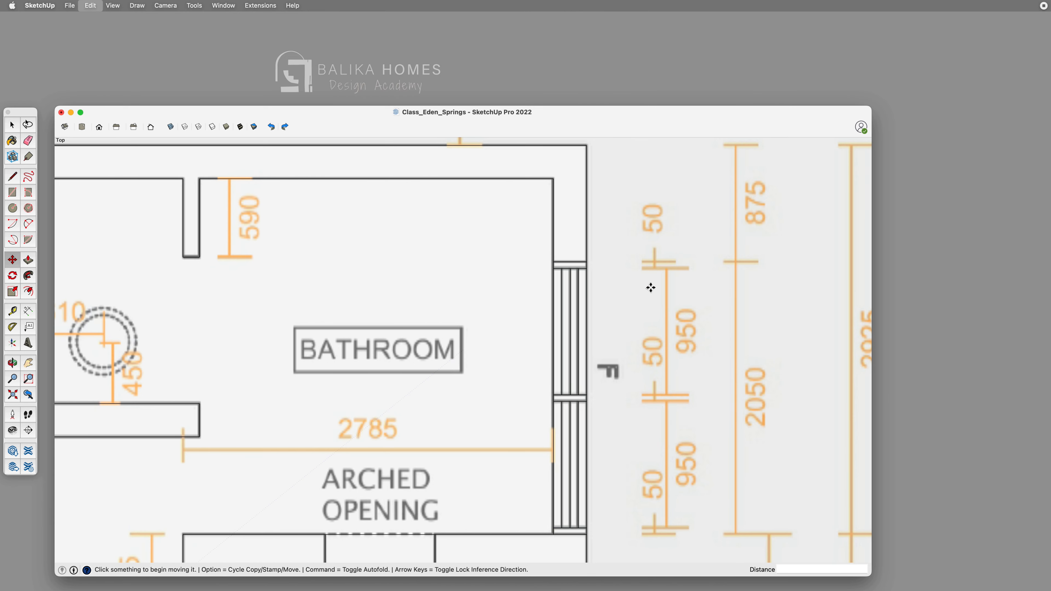
Select bathroom window F's frame pieces and panel faces one by one and group them.
key("space")
left_click(581, 264)
left_click(582, 289, "shift")
left_click(573, 290, "shift")
left_click(565, 291, "shift")
left_click(557, 292, "shift")
left_click(557, 418, "shift")
left_click(566, 418, "shift")
left_click(574, 419, "shift")
left_click(582, 420, "shift")
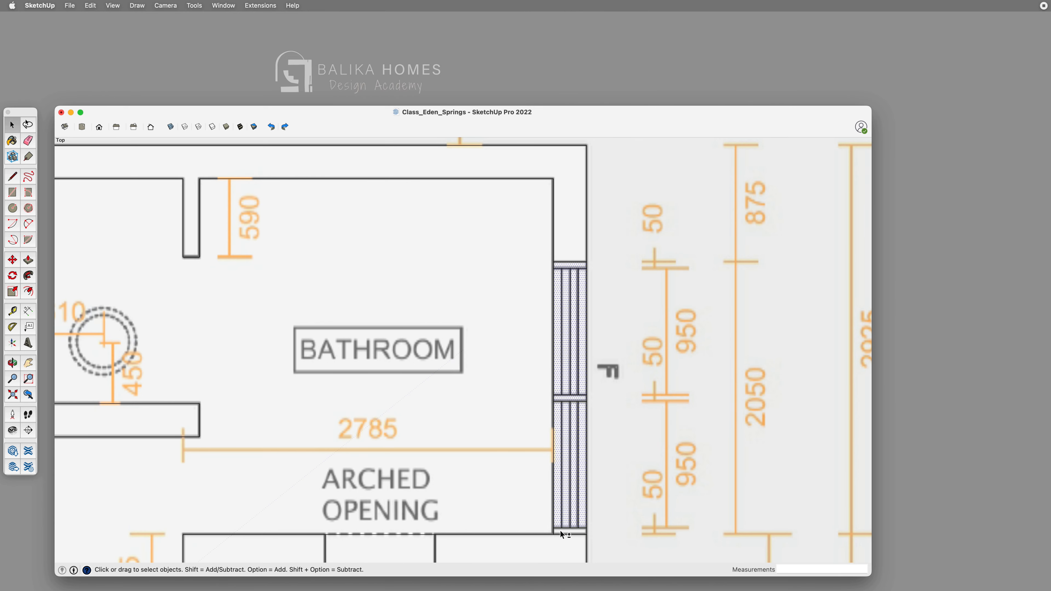
left_click(560, 530, "shift")
key("super+g")
Select the frame pieces and panel faces of window E beside the kitchen and group them.
scroll(663, 349, "down", 5)
middle_click_drag(604, 353, 622, 501, "shift")
scroll(622, 501, "down", 5)
scroll(490, 448, "up", 10)
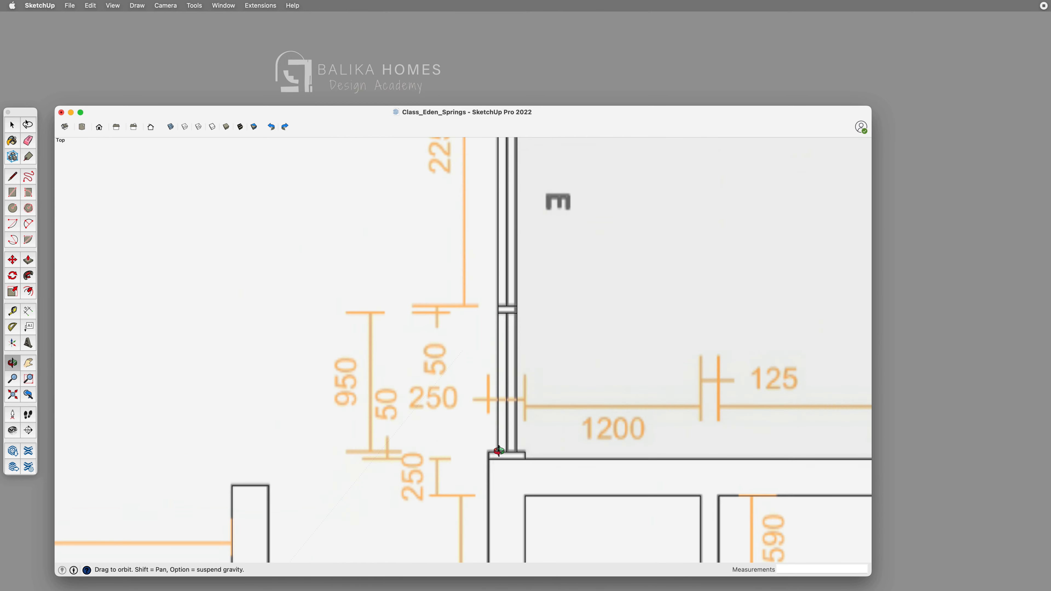
key("space")
left_click(504, 458)
left_click(505, 405, "shift")
left_click(522, 352, "shift")
left_click(514, 209, "shift")
scroll(546, 179, "up", 2)
key("super+g")
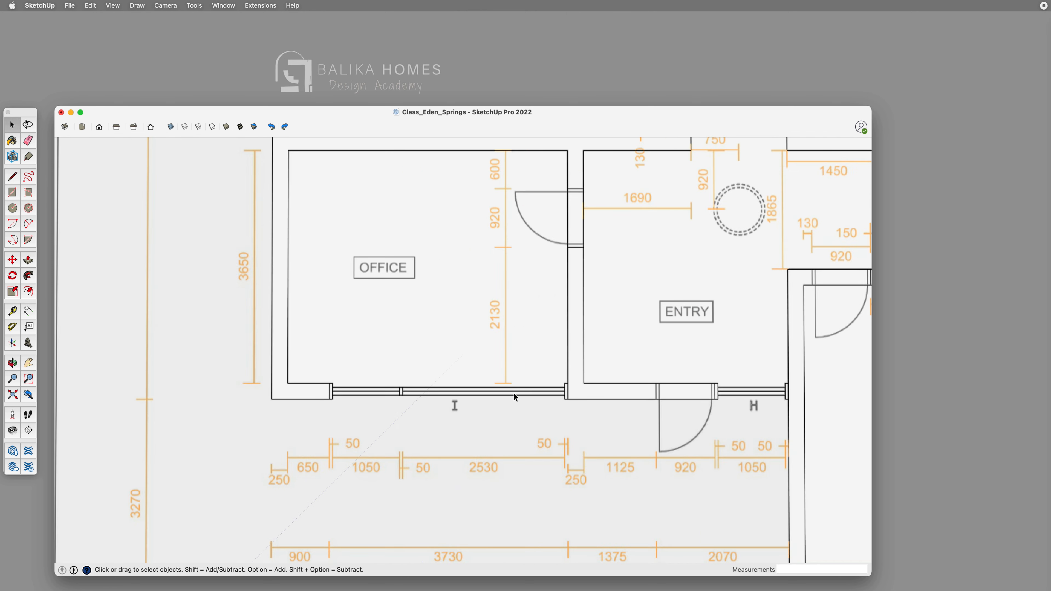
Test-move office window I's group out of its wall opening and place it back in its original position.
left_click(514, 393)
key("m")
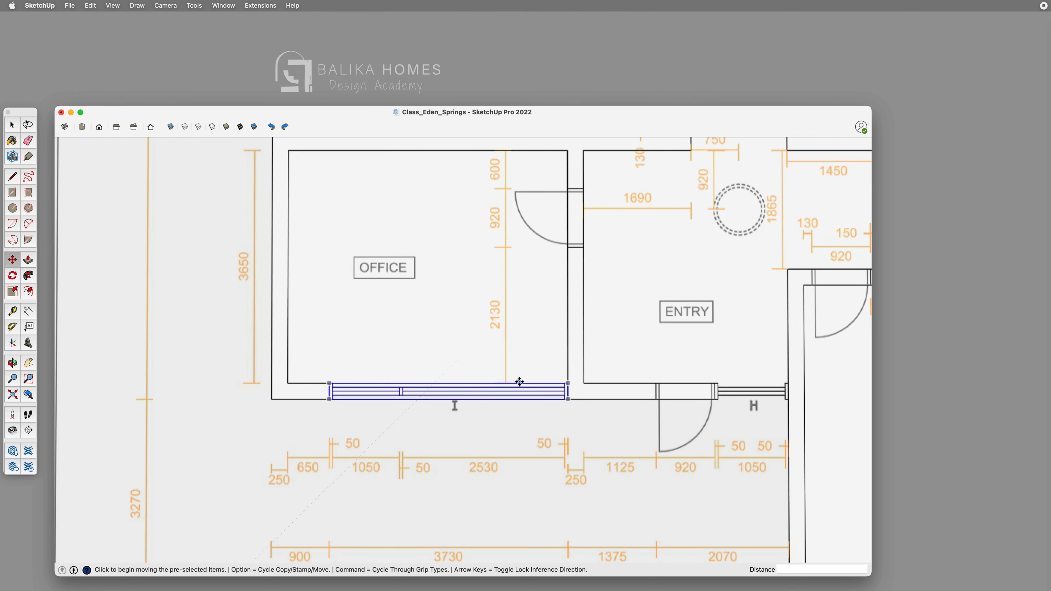
left_click(520, 389)
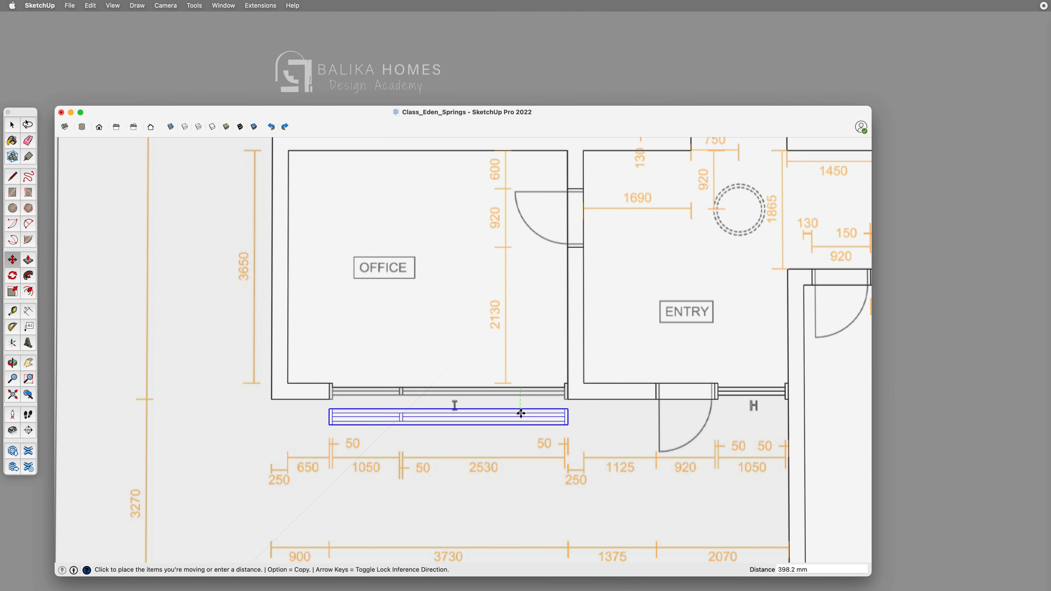
scroll(521, 414, "up", 3)
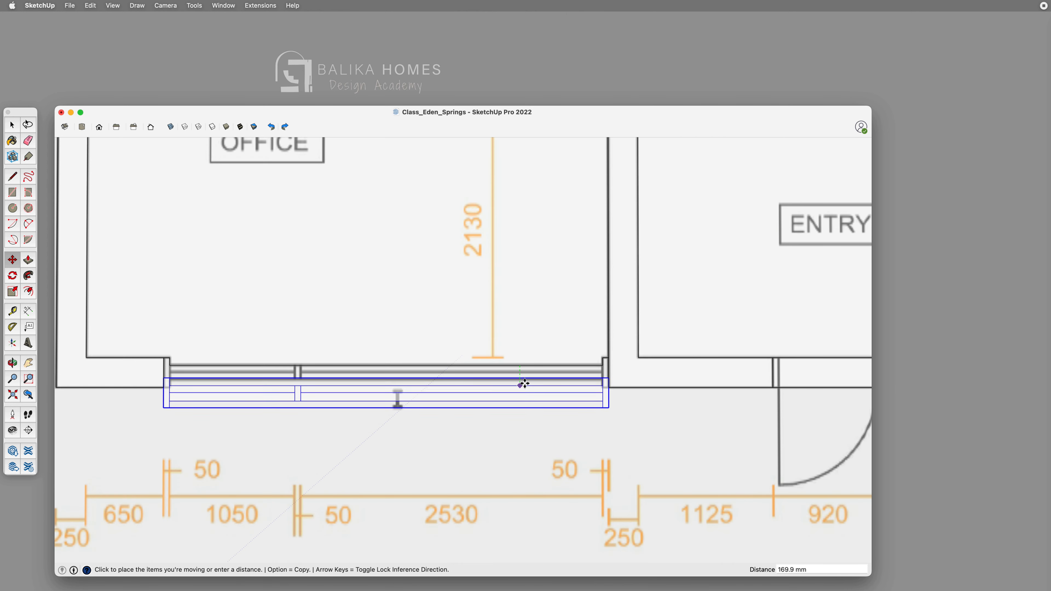
left_click(523, 366)
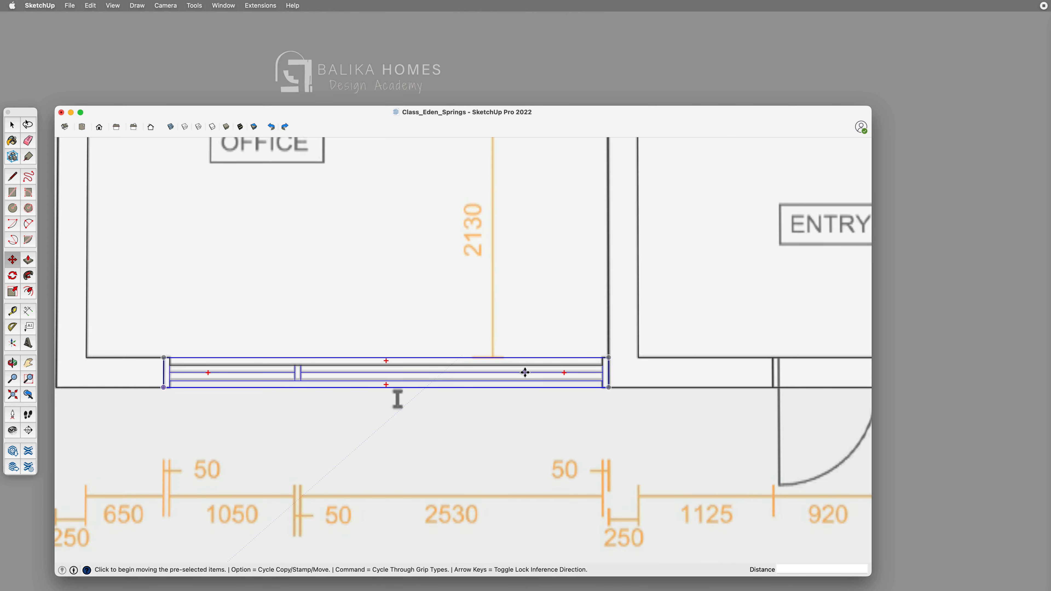
Toggle the X-ray style, try moving a copy of window I's group out of the wall, cancel and deselect.
left_click(170, 126)
left_click(473, 374)
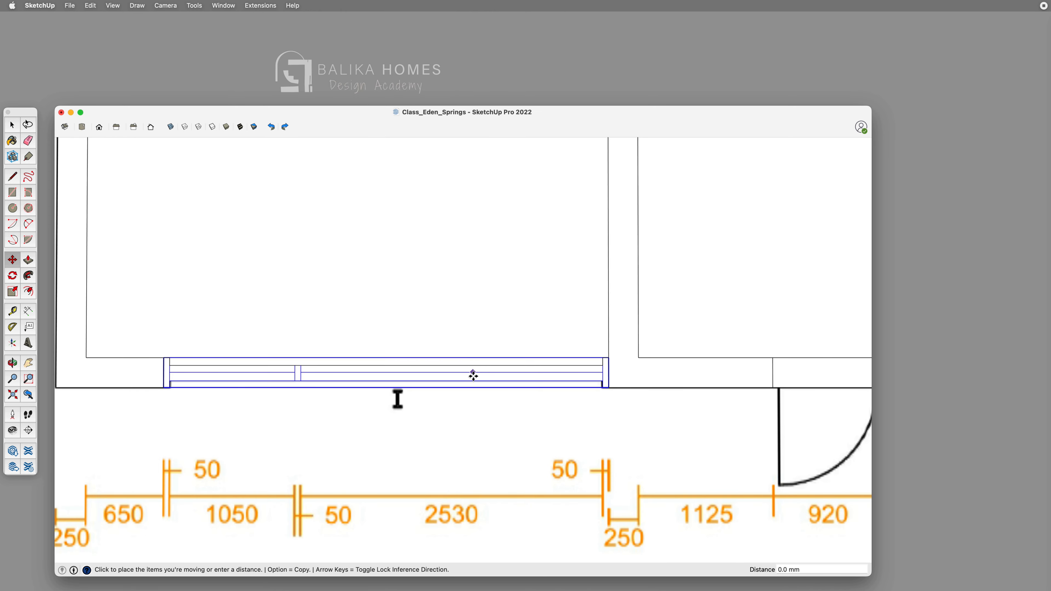
key("alt")
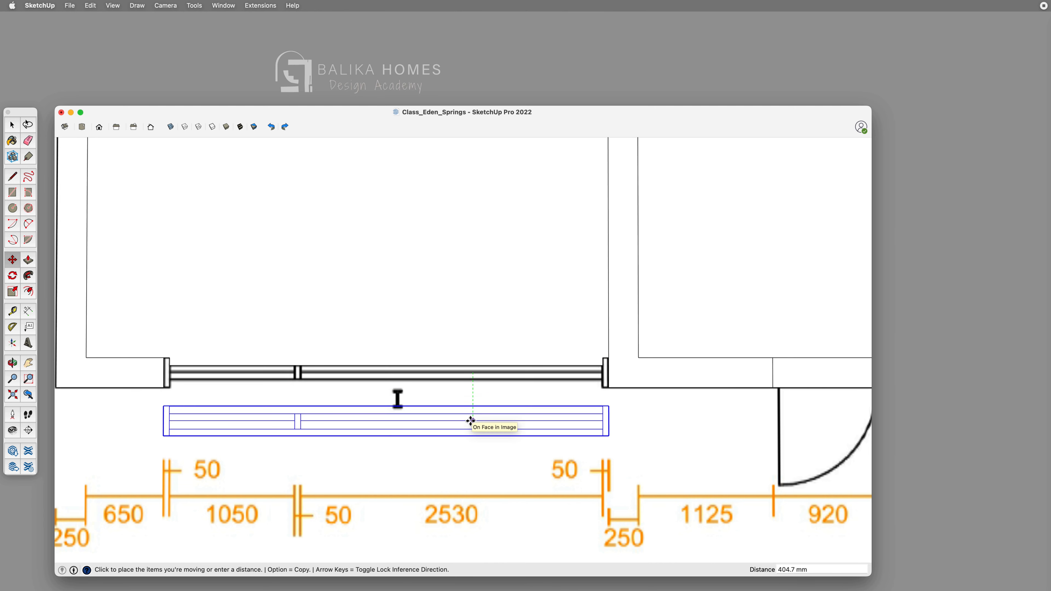
key("Escape")
key("space")
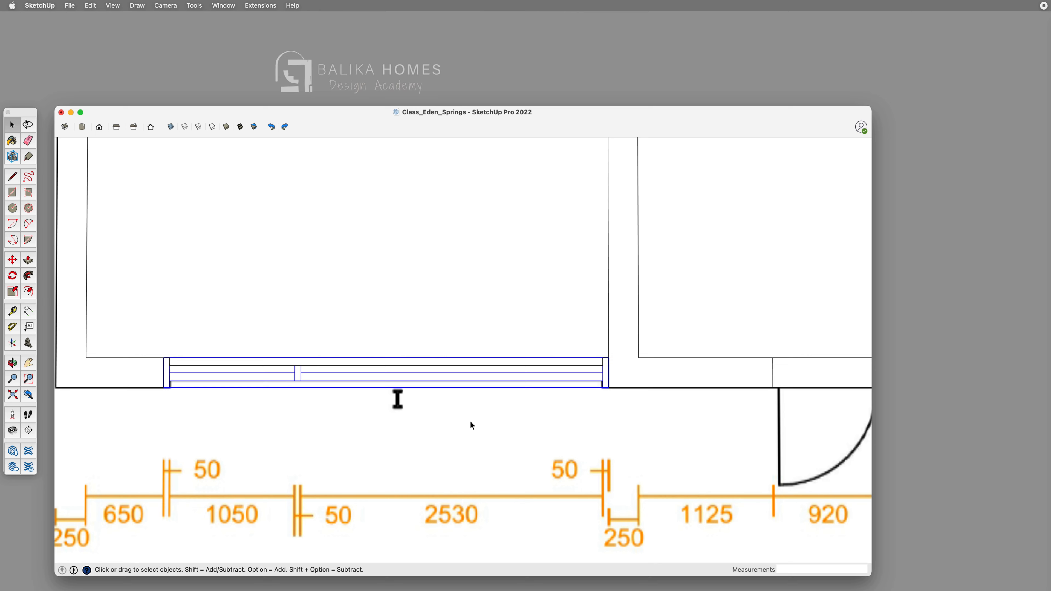
left_click(471, 421)
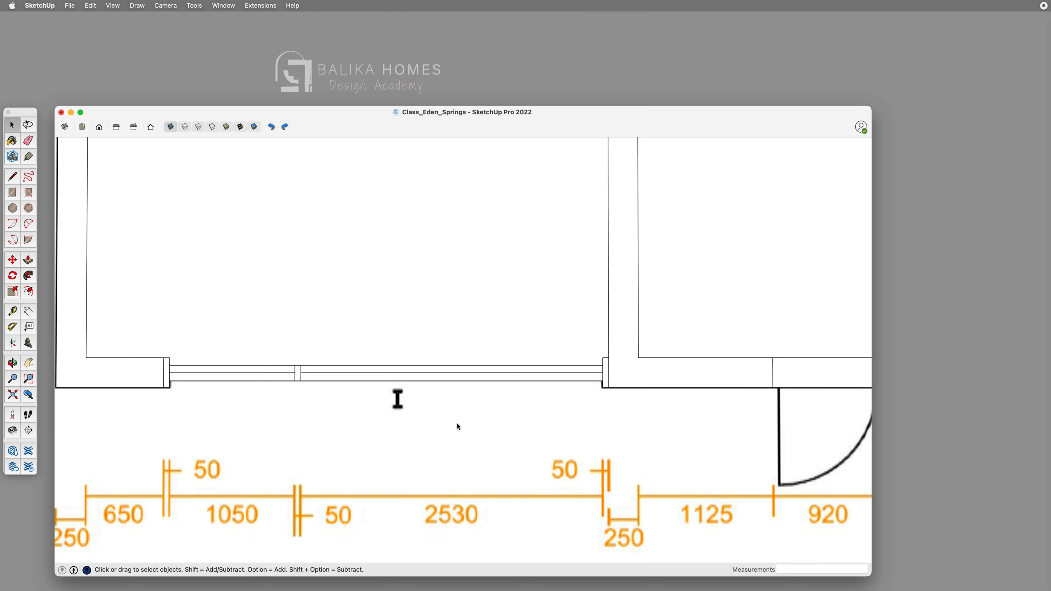
Examine the whole floor plan and the office floor face to check what remains outside the window groups.
scroll(457, 423, "down", 10)
scroll(445, 429, "down", 5)
scroll(505, 429, "up", 5)
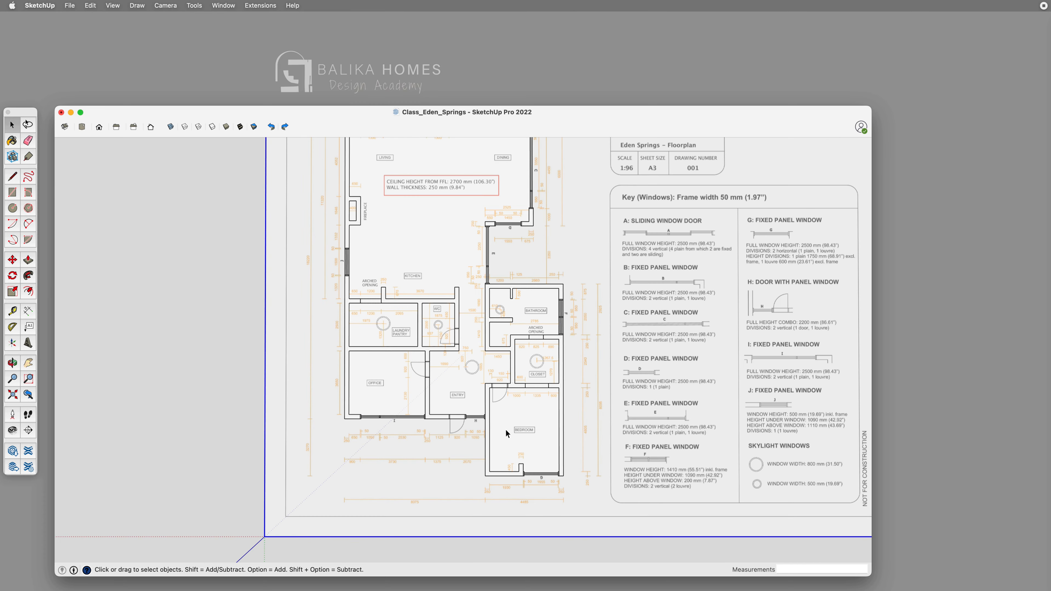
scroll(505, 429, "down", 4)
middle_click_drag(505, 429, 509, 423)
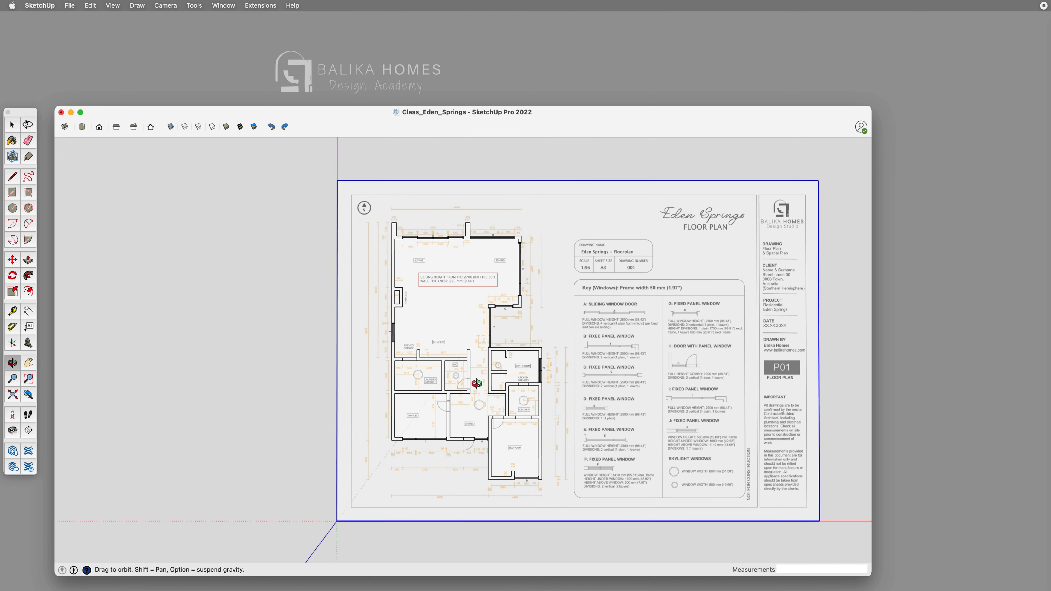
scroll(477, 383, "up", 2)
scroll(458, 395, "up", 5)
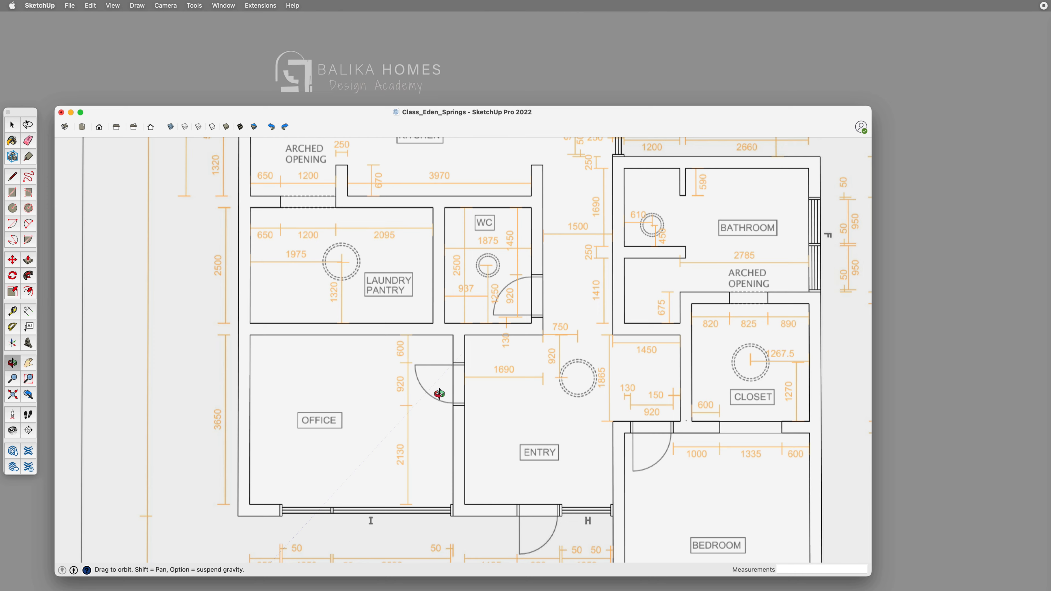
scroll(439, 393, "down", 2)
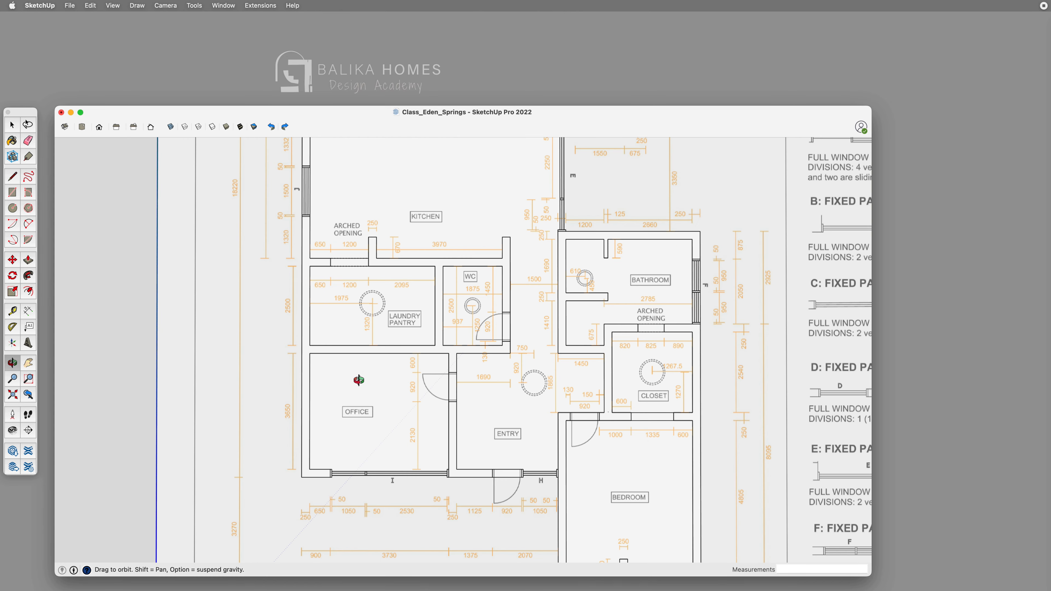
key("space")
left_click(376, 434)
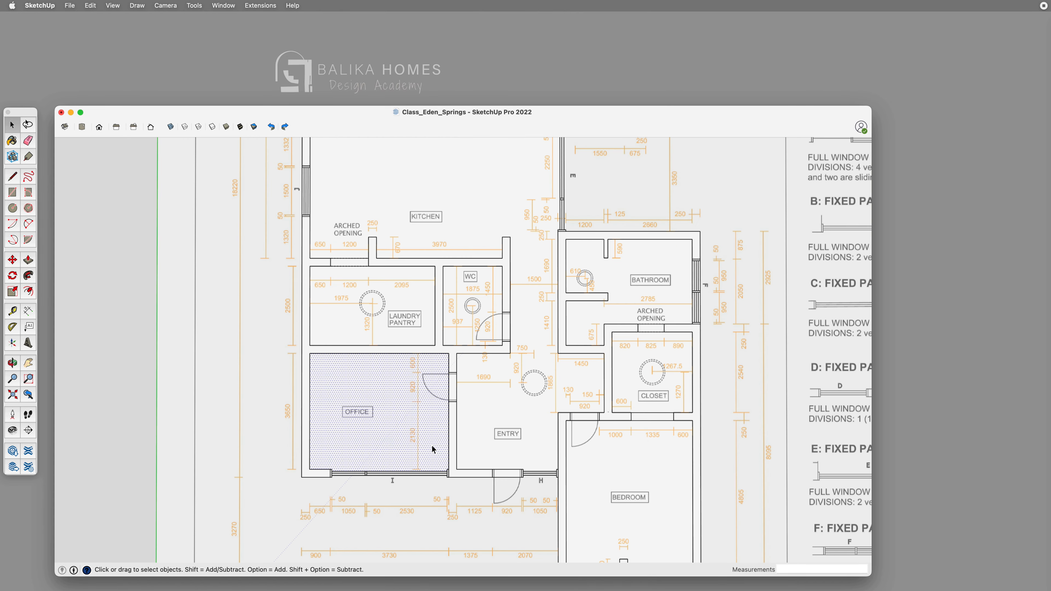
key("o")
scroll(431, 447, "down", 4)
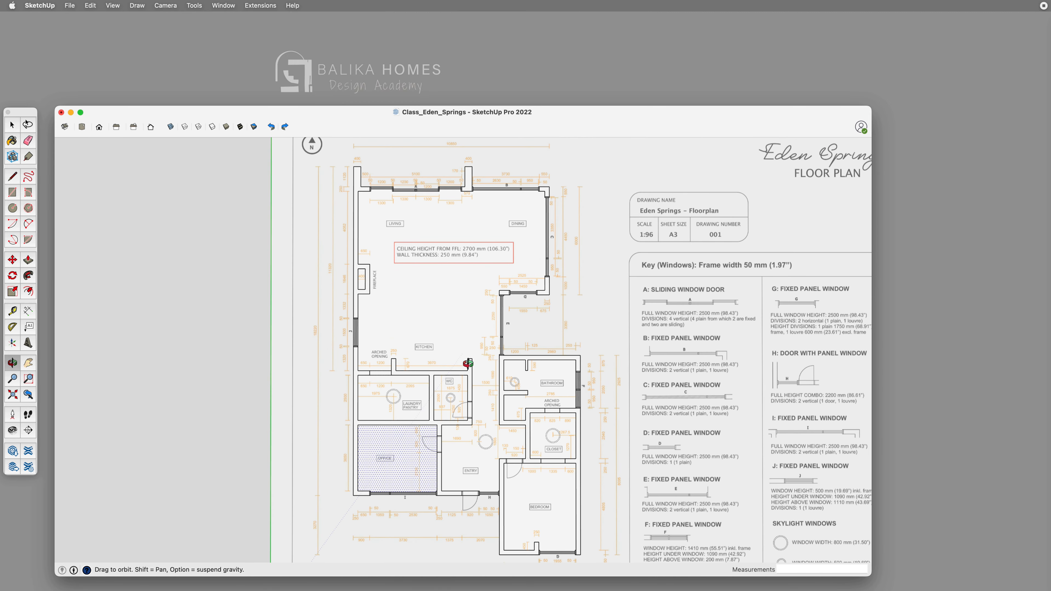
Select the entire traced floor plan, deselect every window group, and group the remaining walls and floor faces.
key("space")
left_click_drag(334, 148, 615, 573)
left_click(579, 386, "shift")
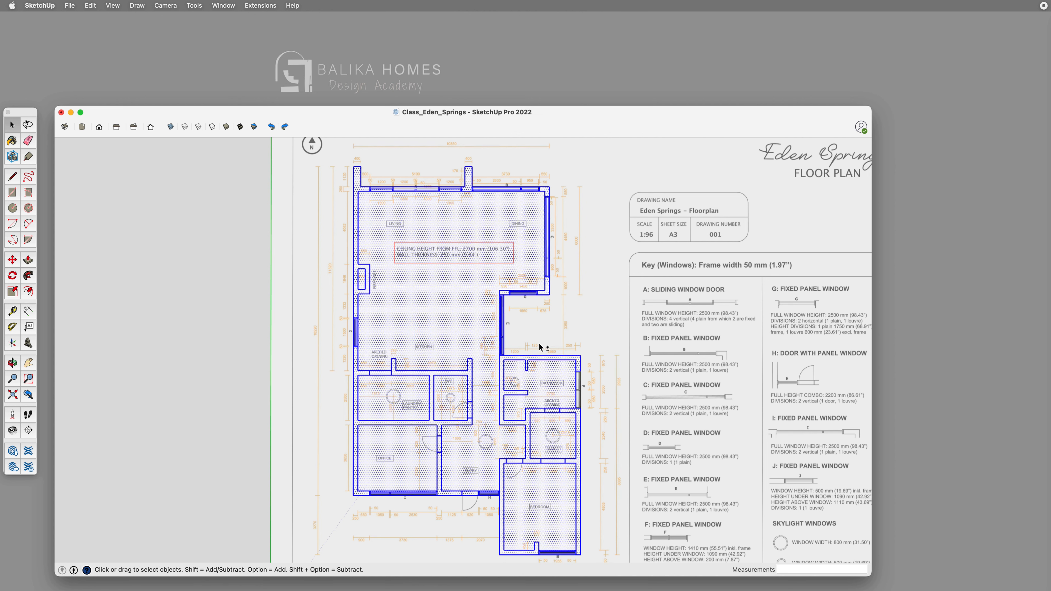
left_click(503, 312, "shift")
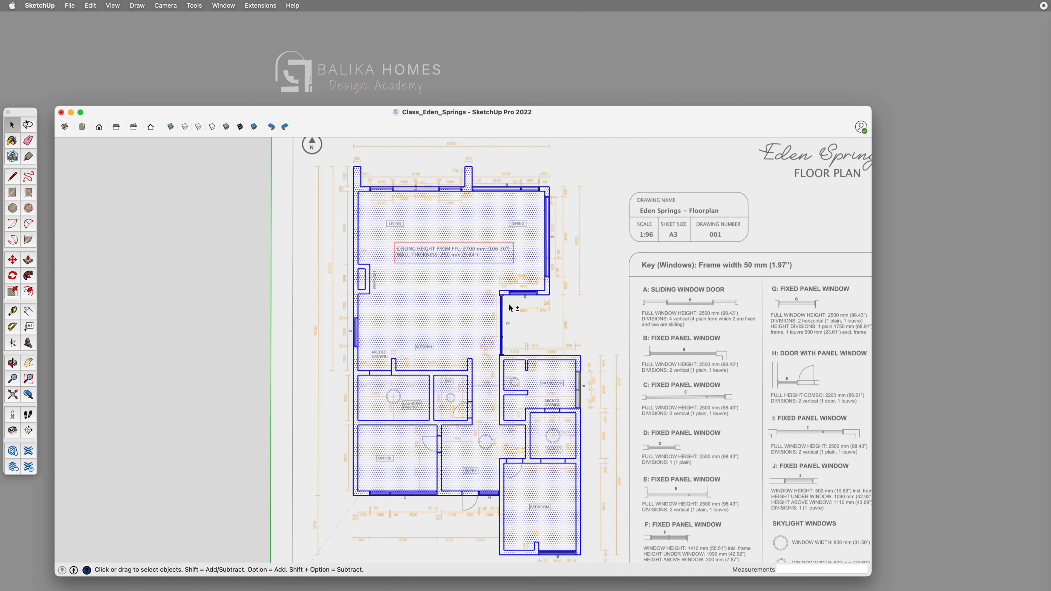
left_click(549, 236, "shift")
left_click(512, 190, "shift")
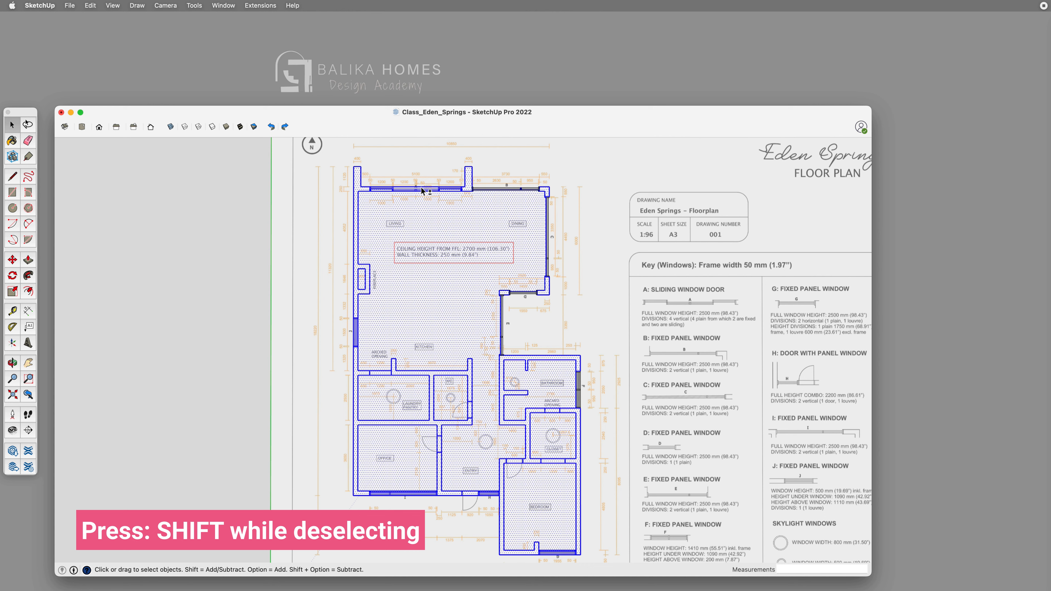
left_click(422, 187, "shift")
left_click(374, 187, "shift")
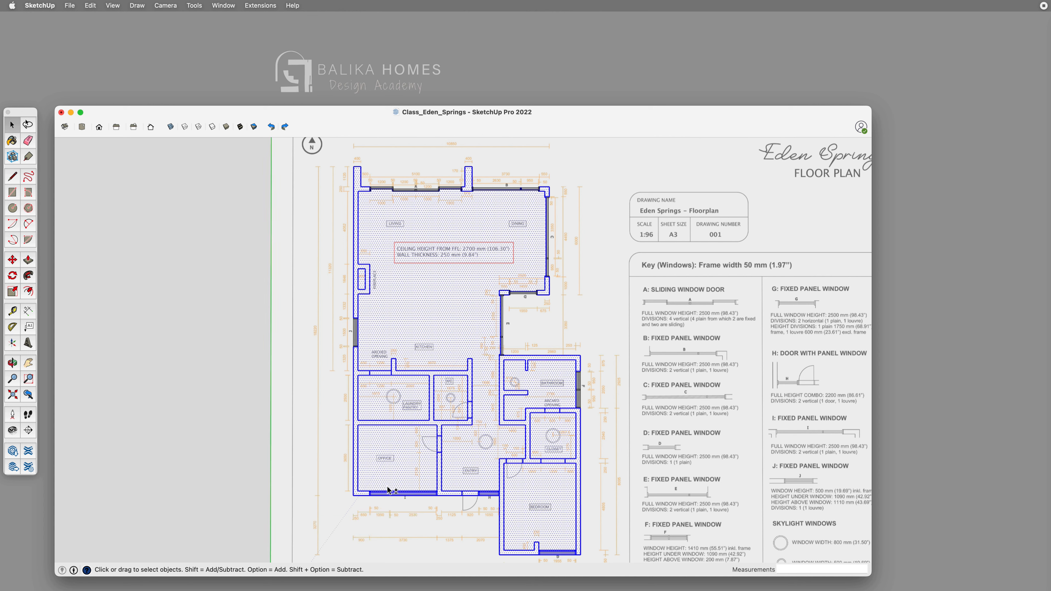
left_click(387, 496, "shift")
left_click(488, 496, "shift")
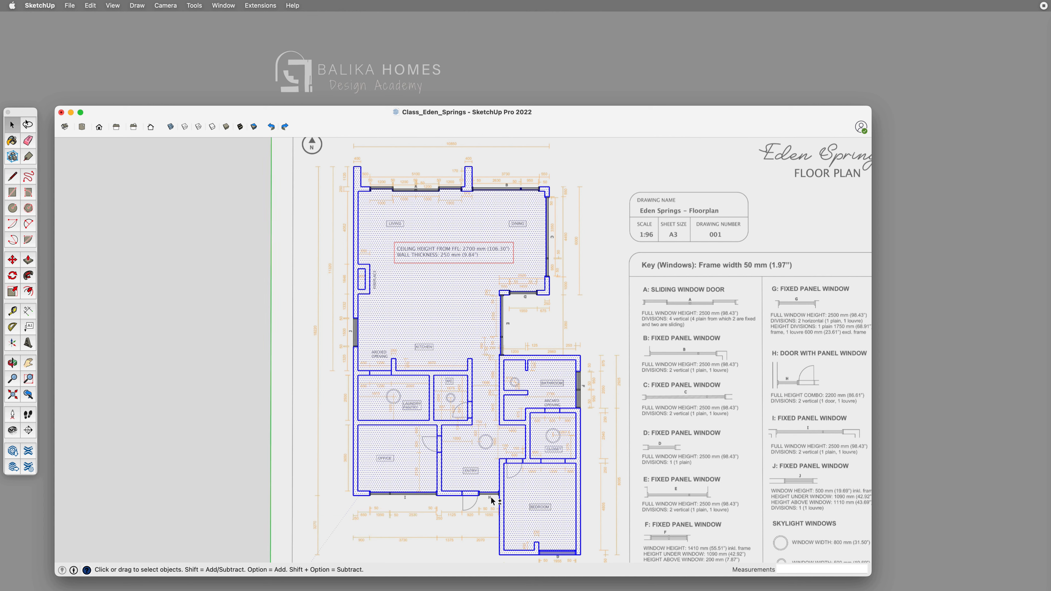
left_click(560, 554, "shift")
key("super+g")
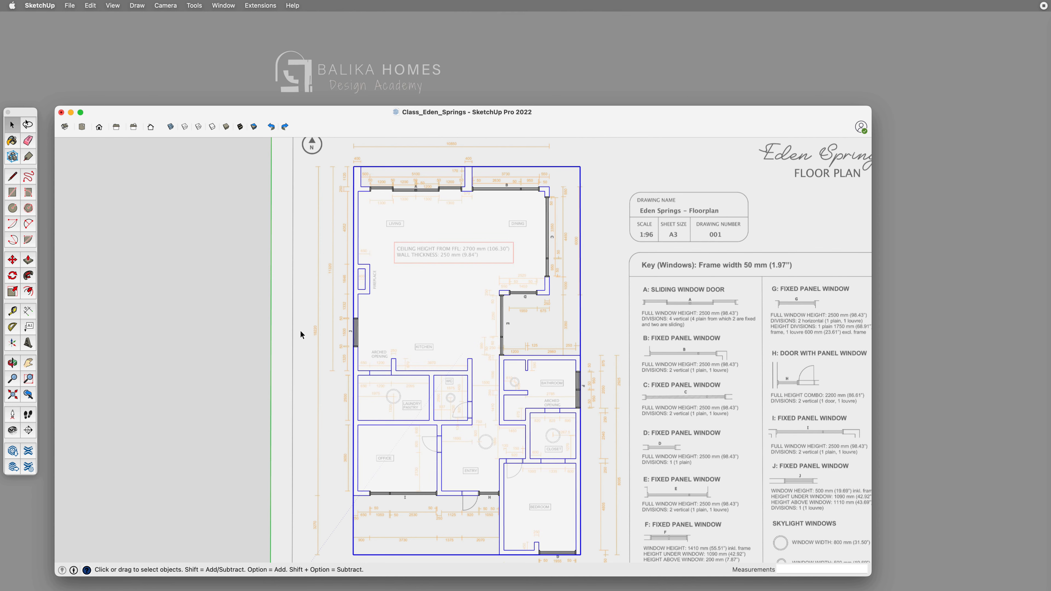
left_click(257, 393)
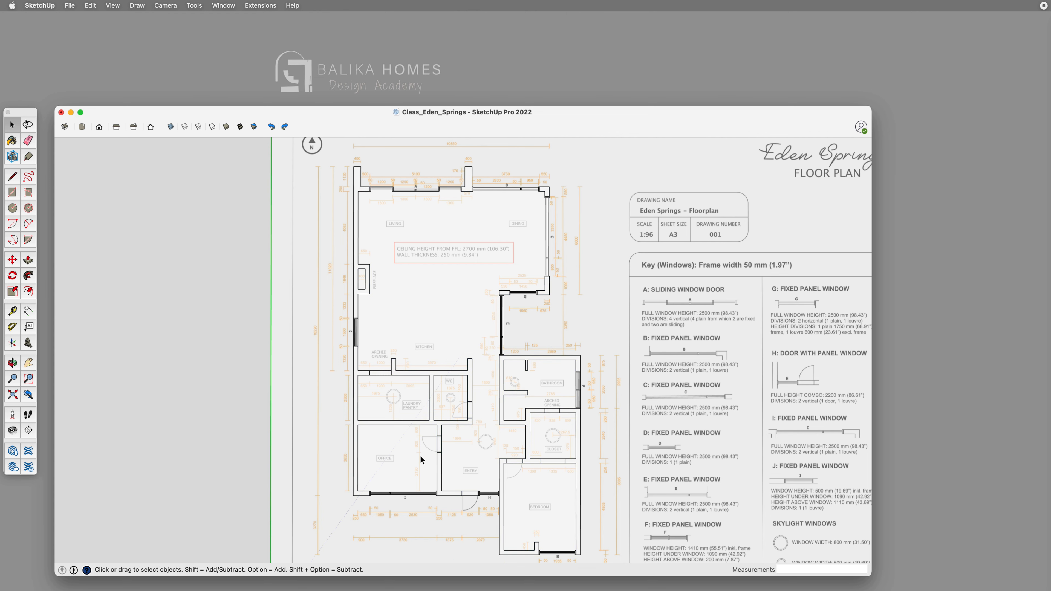
Draw a 250 by 50 mm door frame rectangle across the wall at the upper end of the office door opening.
scroll(420, 454, "up", 10)
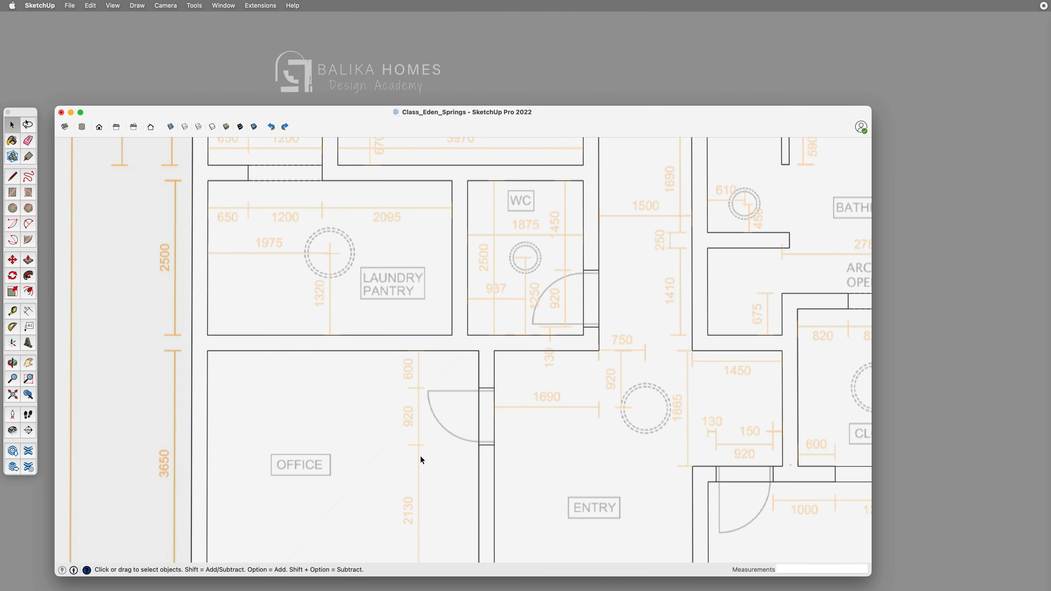
scroll(498, 448, "up", 8)
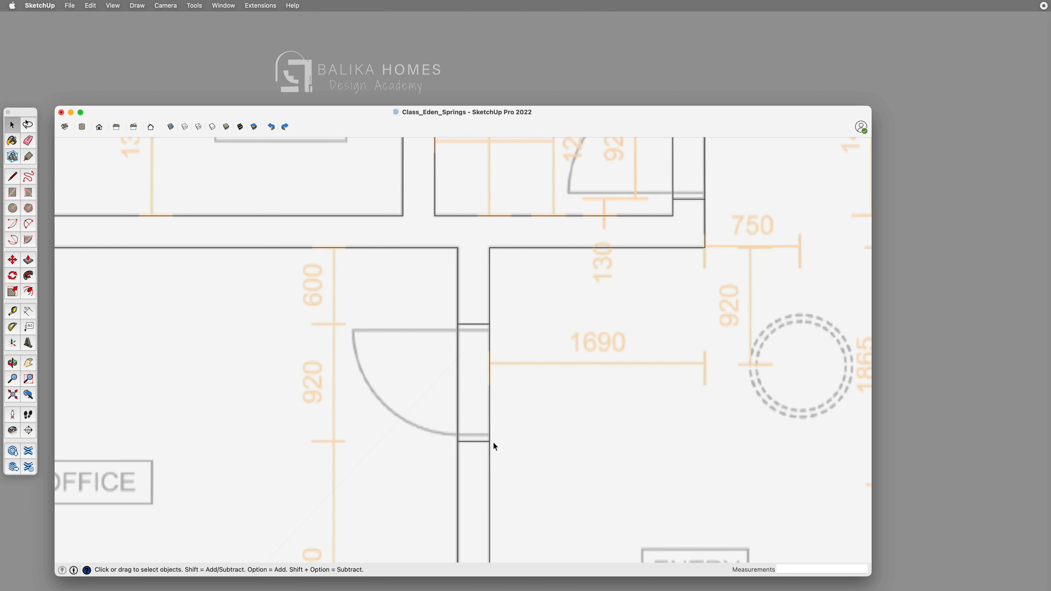
key("r")
left_click(458, 324)
left_click(489, 338)
left_click_drag(846, 570, 820, 571)
type("5")
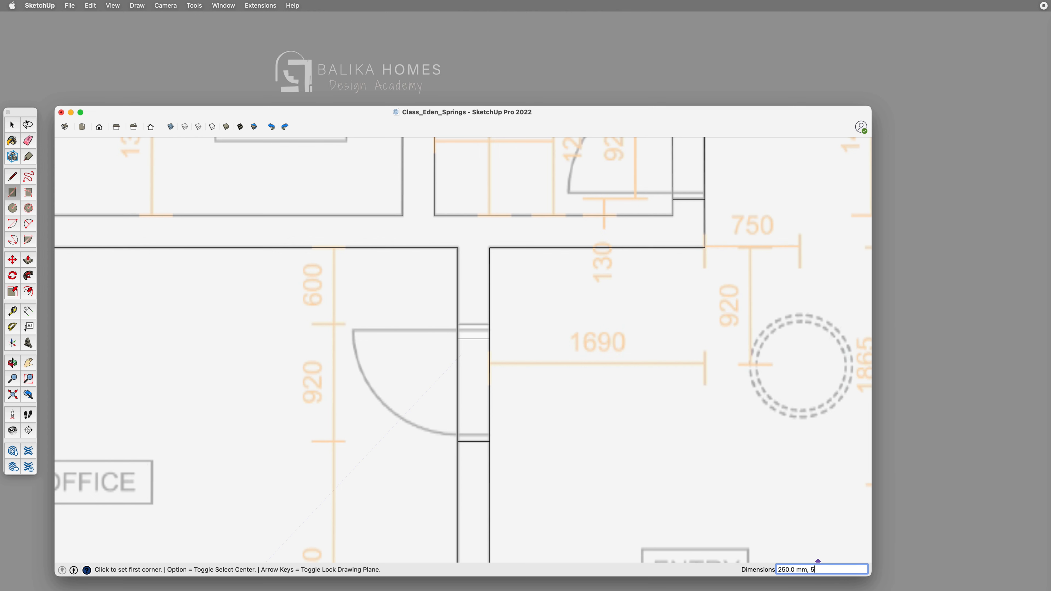
key("Return")
key("space")
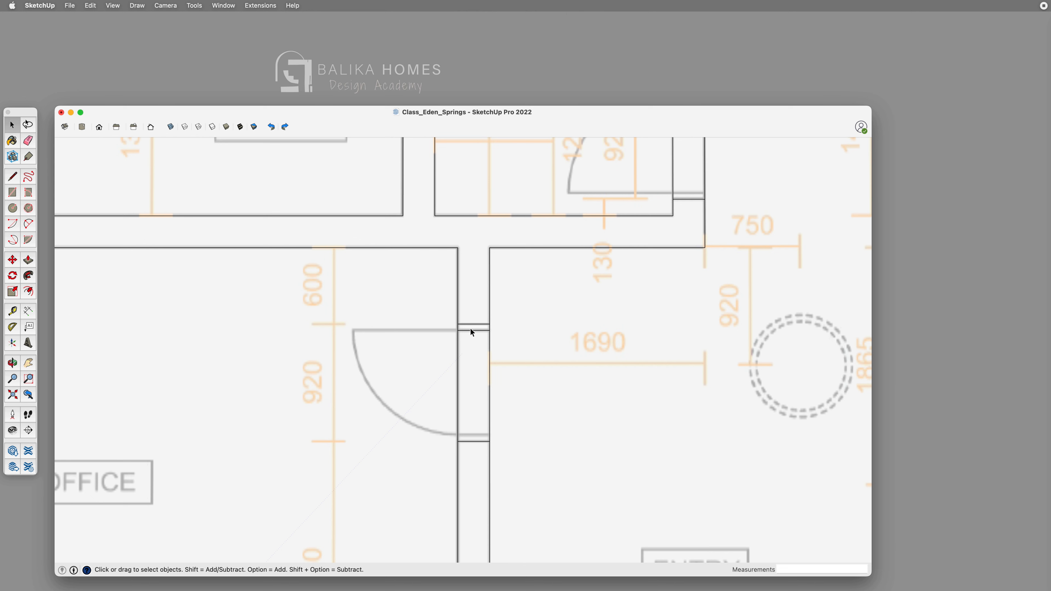
Copy the door frame face to the lower end of the office door opening.
left_click(472, 327)
key("m")
left_click(489, 327)
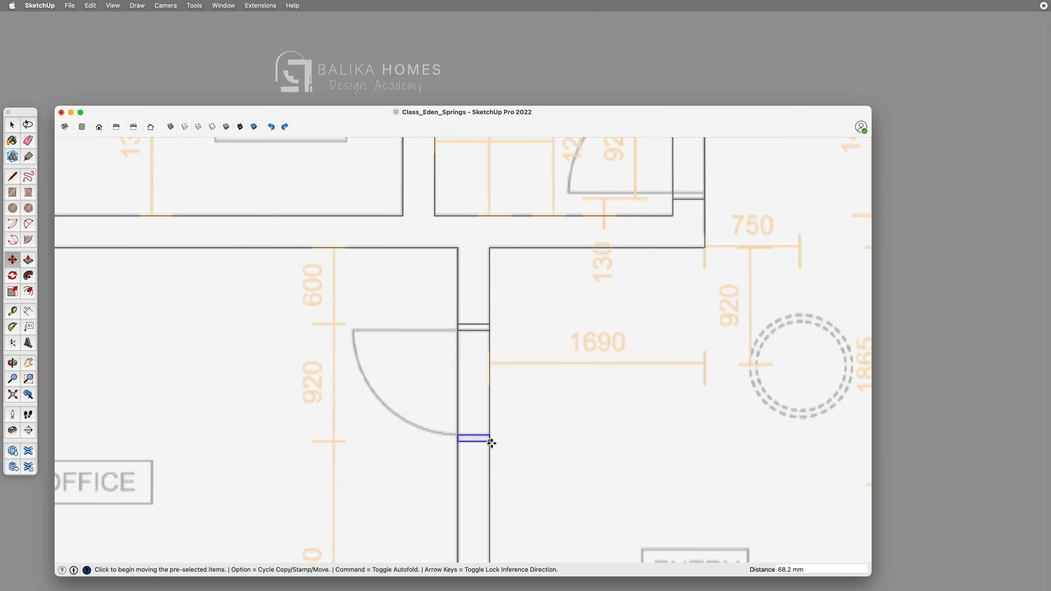
left_click(489, 438)
Draw the office door swing as a quarter-circle pie centred on the hinge corner at the upper frame piece.
left_click(28, 240)
left_click(458, 330)
left_click(457, 435)
left_click(352, 330)
key("space")
Fill the office door opening with a rectangle between the frame pieces and group it with the frames and door swing.
left_click(421, 356)
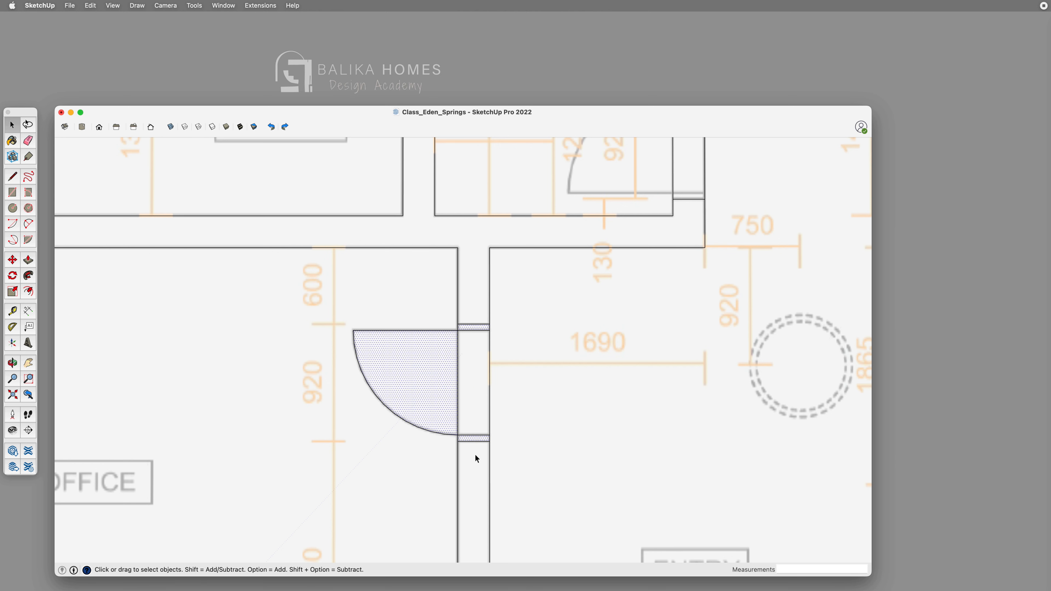
key("r")
left_click(457, 330)
left_click(489, 435)
key("space")
left_click(467, 384, "shift")
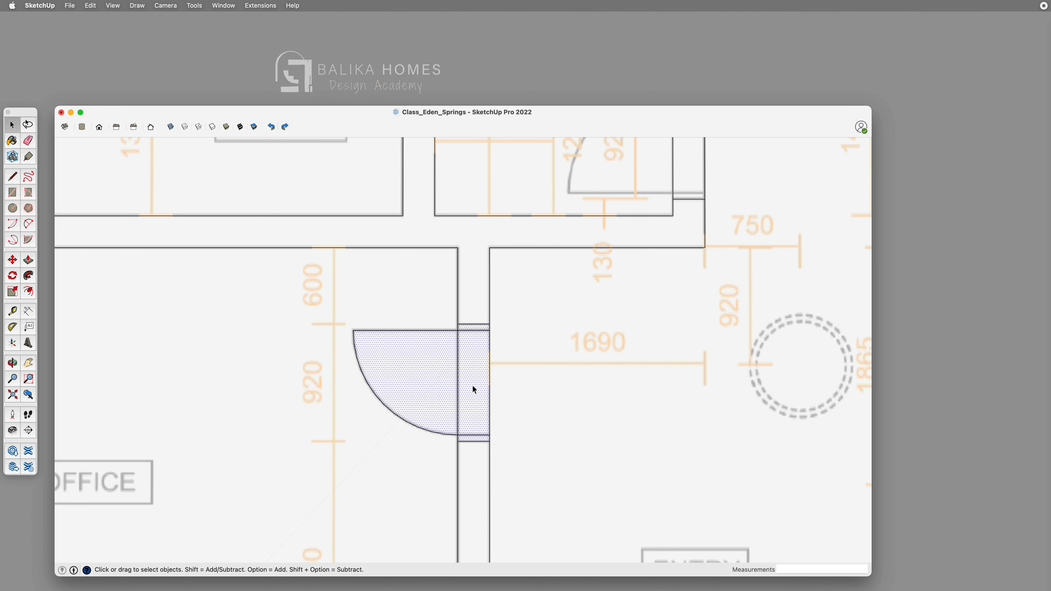
key("g")
Copy the office door group to the bedroom doorway, rotate it to match the plan, and align it with the opening.
scroll(432, 335, "down", 5)
key("m")
left_click(452, 331)
key("alt")
scroll(653, 400, "up", 5)
left_click(634, 396)
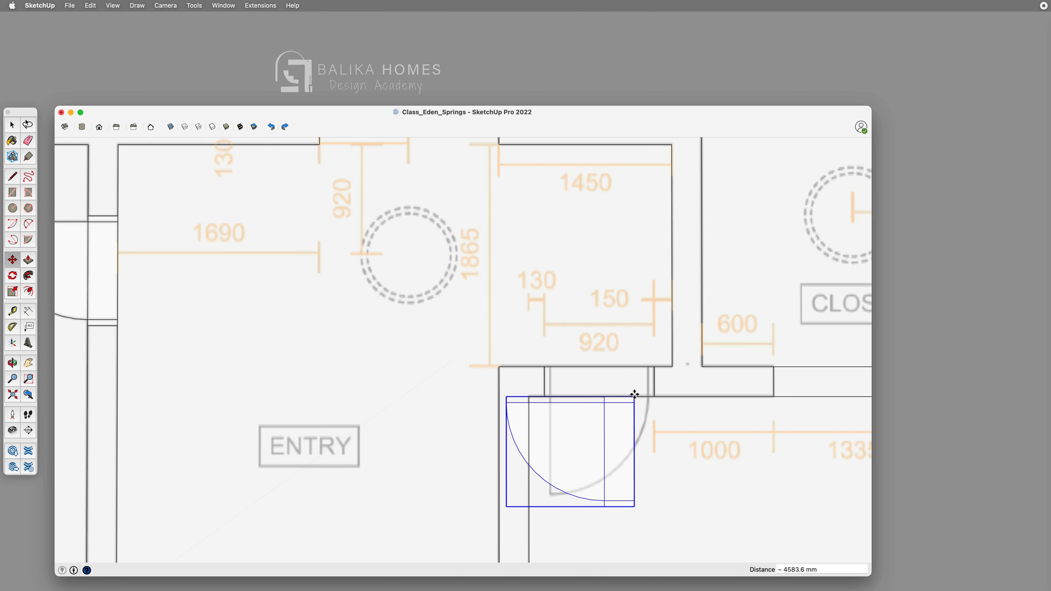
left_click(621, 451)
left_click(569, 307)
left_click(515, 387)
left_click(545, 367)
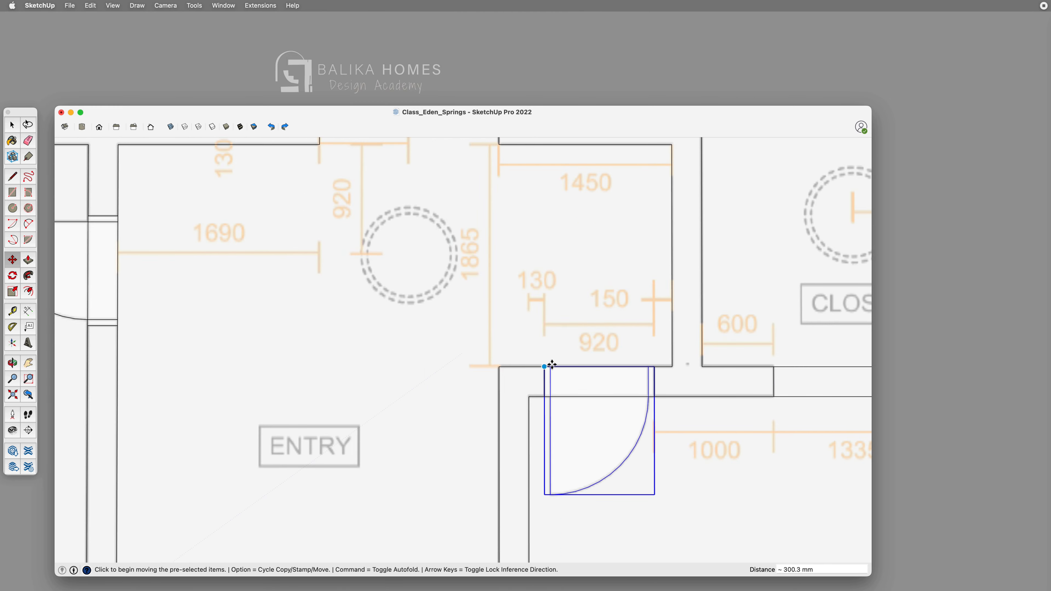
Copy the bedroom door group to the entry doorway beside window H.
scroll(599, 325, "down", 5)
left_click(621, 337)
scroll(505, 428, "up", 5)
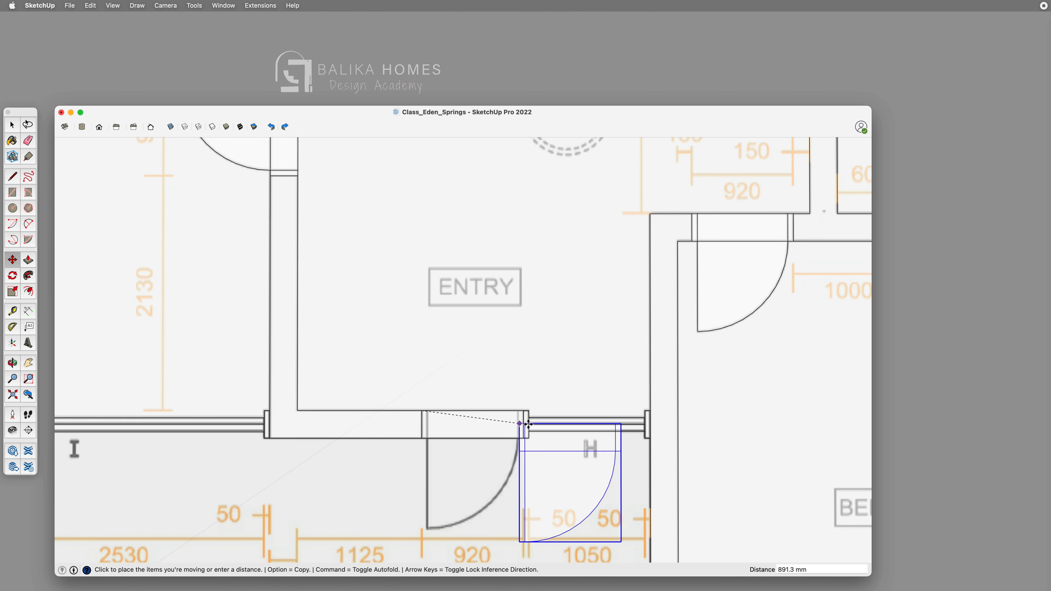
Copy the entry door group to the WC doorway and rotate it by a quarter turn.
scroll(554, 438, "down", 5)
scroll(495, 219, "up", 5)
left_click(495, 219)
left_click(596, 218)
left_click(614, 230)
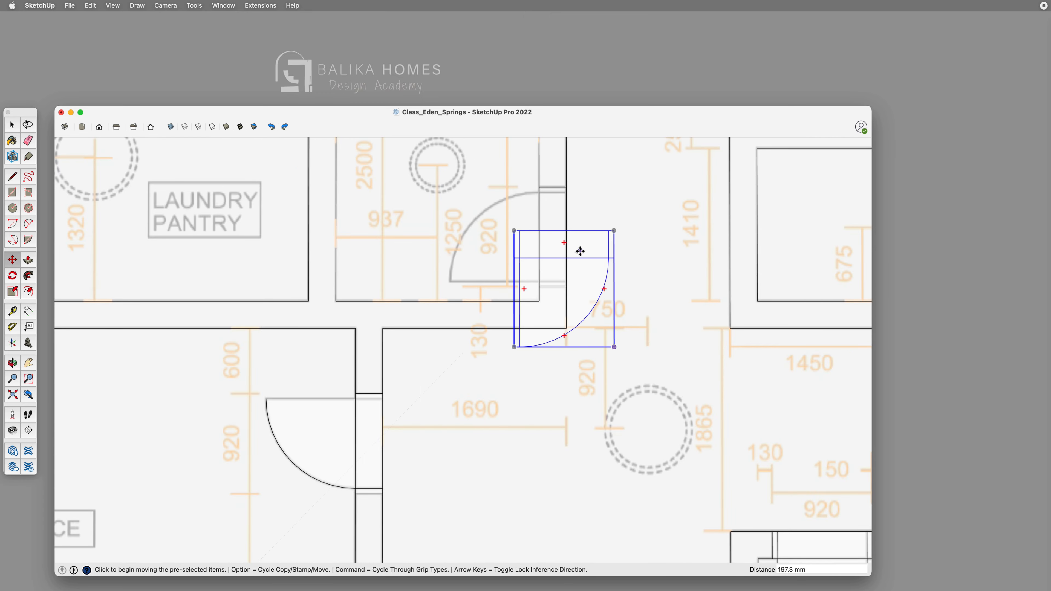
left_click(564, 242)
Flip the WC door group along its red axis and move it into the WC doorway, matching the plan.
key("space")
right_click(614, 241)
mouse_move(645, 390)
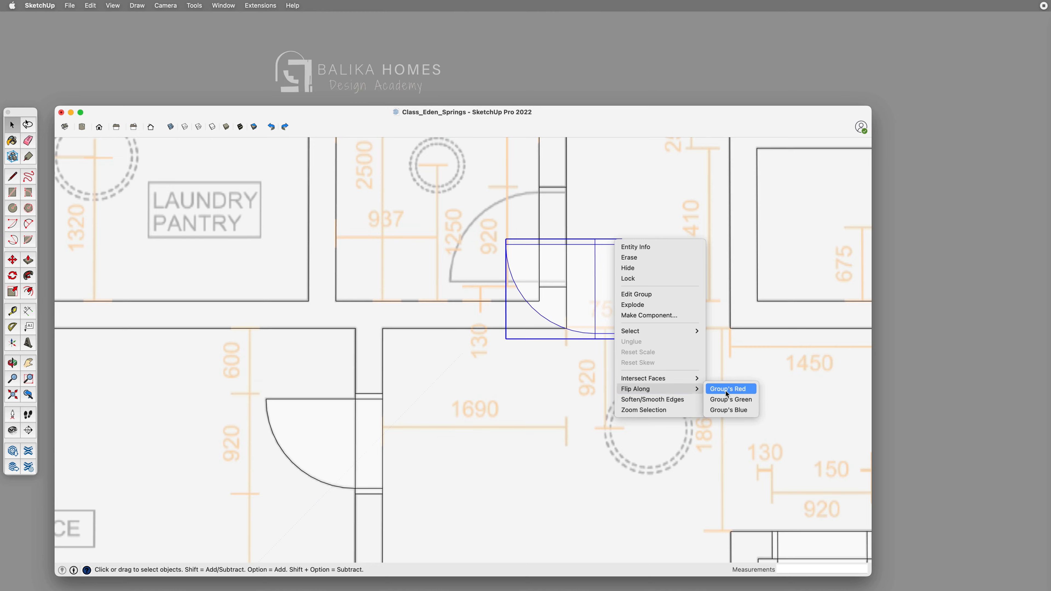
left_click(725, 391)
key("m")
left_click(623, 338)
left_click(568, 282)
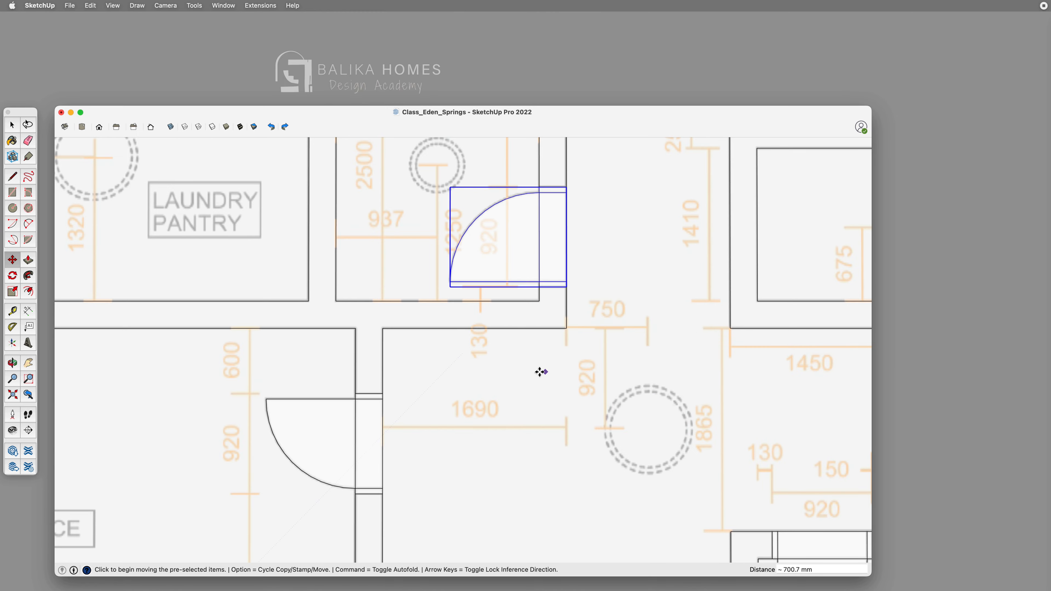
scroll(534, 364, "down", 5)
scroll(513, 355, "down", 5)
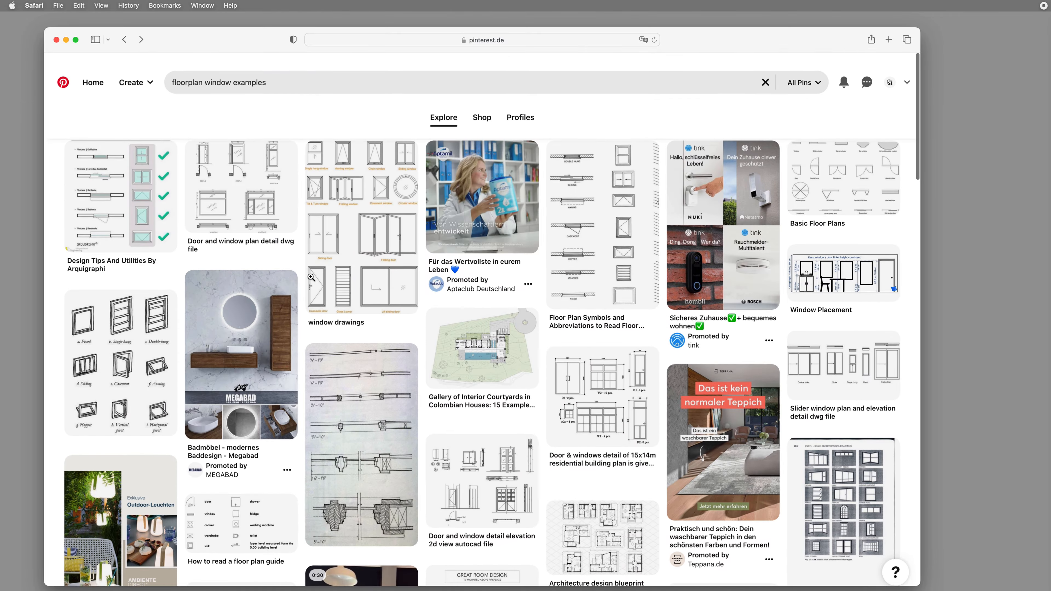
Switch to Pinterest in Safari and browse the window and door symbol examples, opening the Arquigraphi pin and a related symbols pin.
left_click(120, 190)
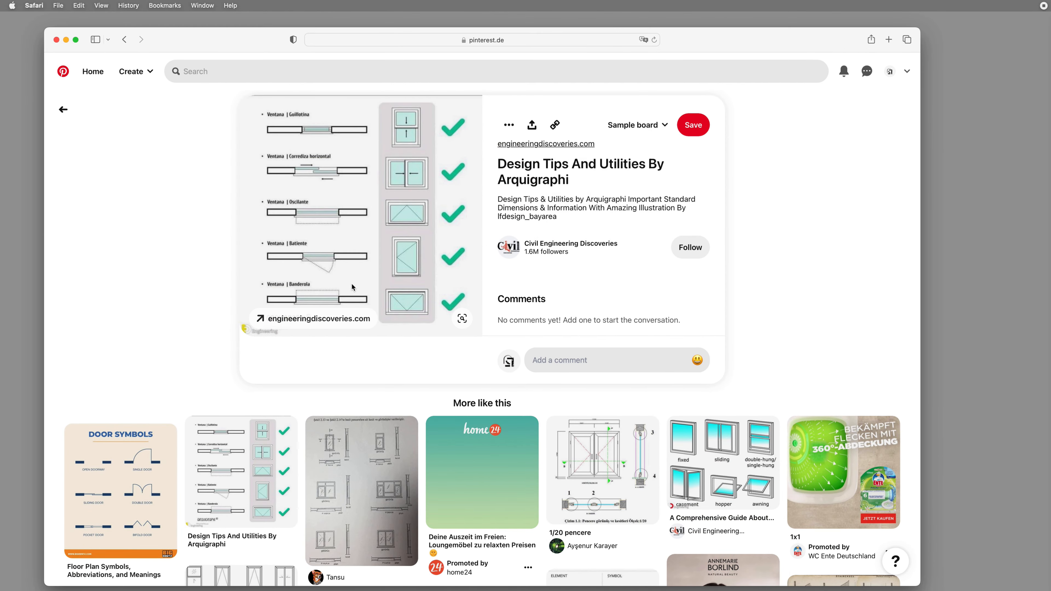
scroll(528, 324, "down", 3)
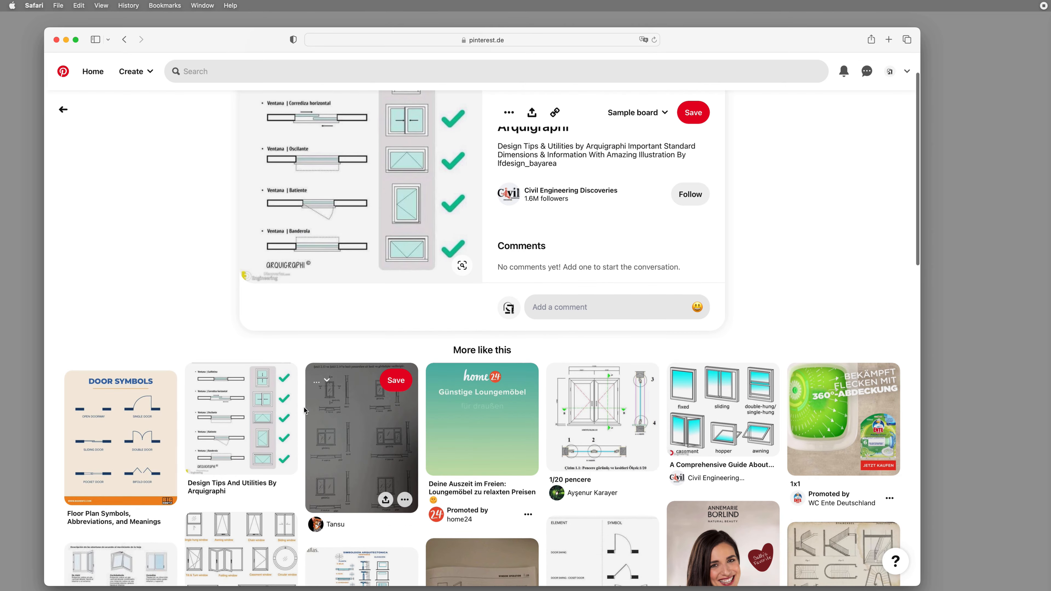
scroll(252, 330, "down", 5)
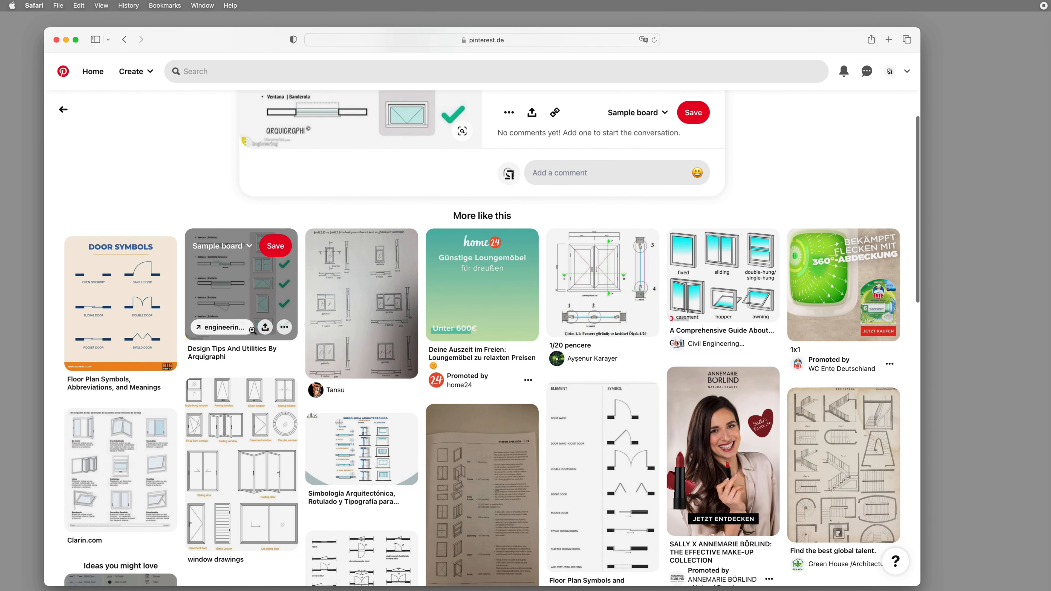
scroll(252, 329, "down", 2)
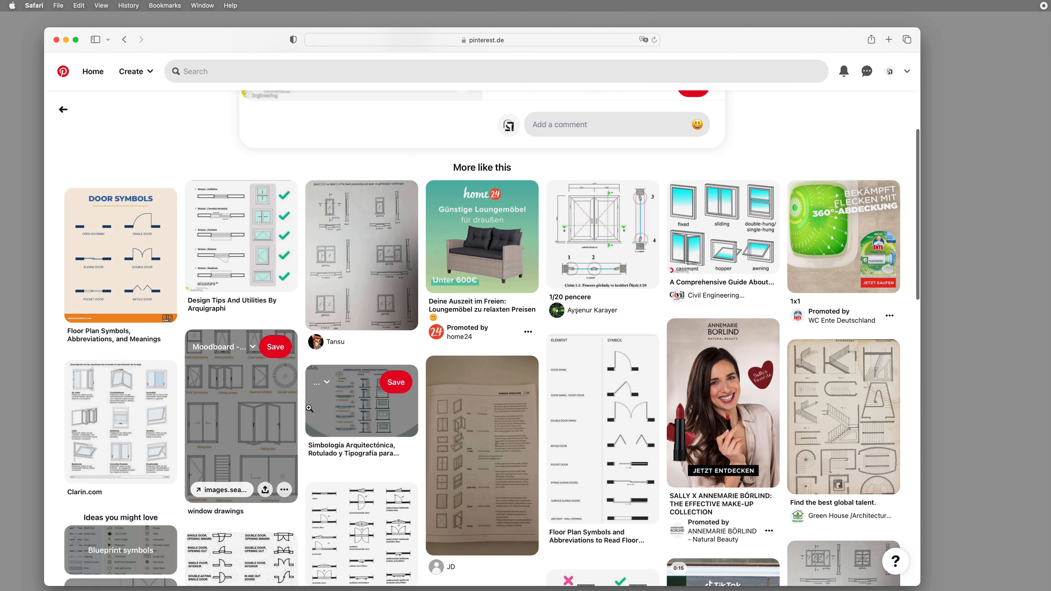
scroll(309, 408, "down", 4)
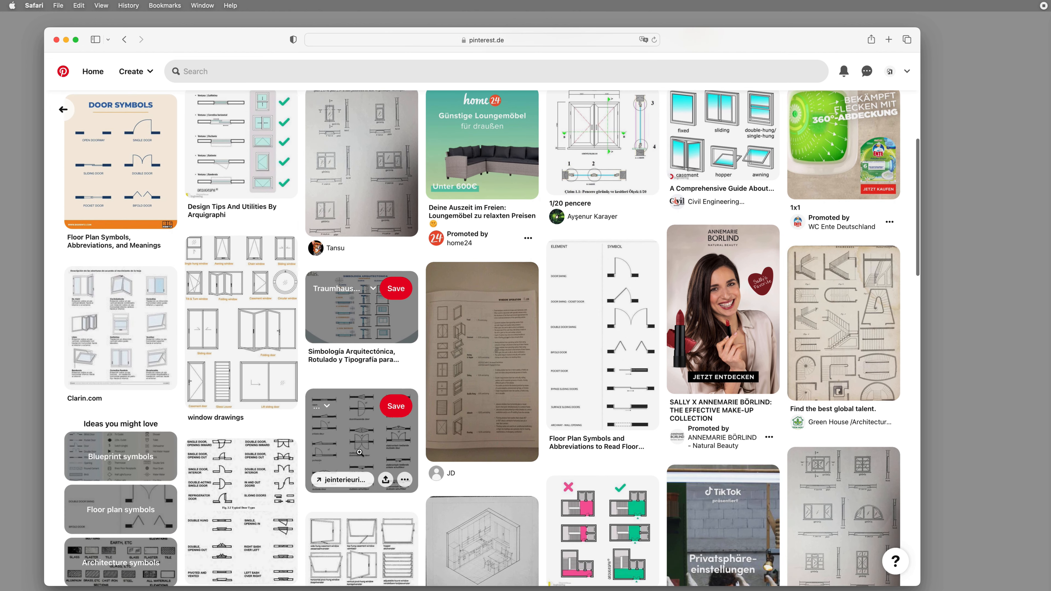
left_click(359, 452)
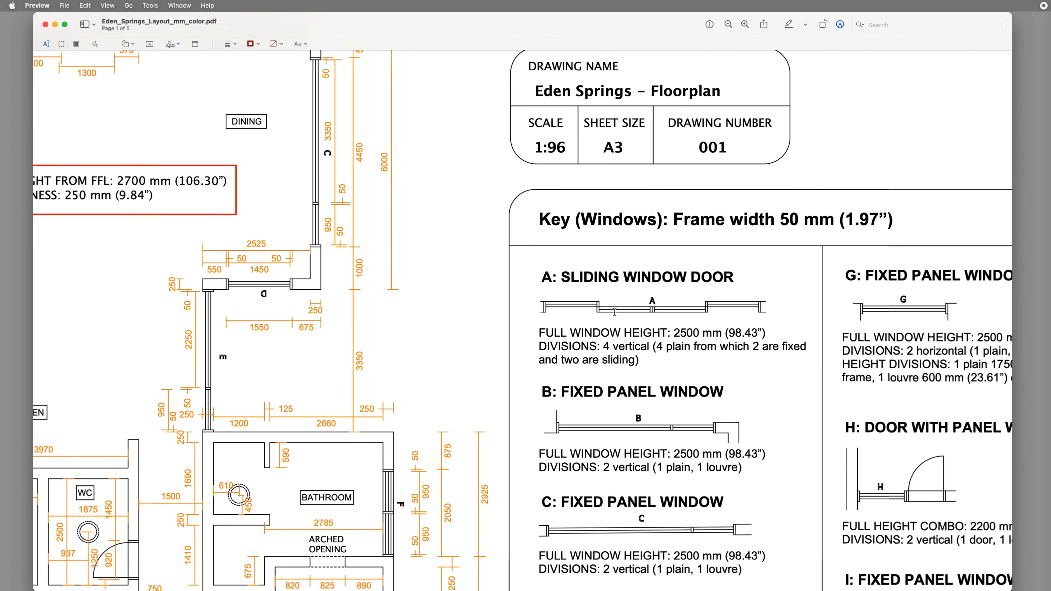
Switch to the Eden Springs layout PDF in Preview and examine the window key, including the vertical divisions of window B.
scroll(645, 317, "right", 3)
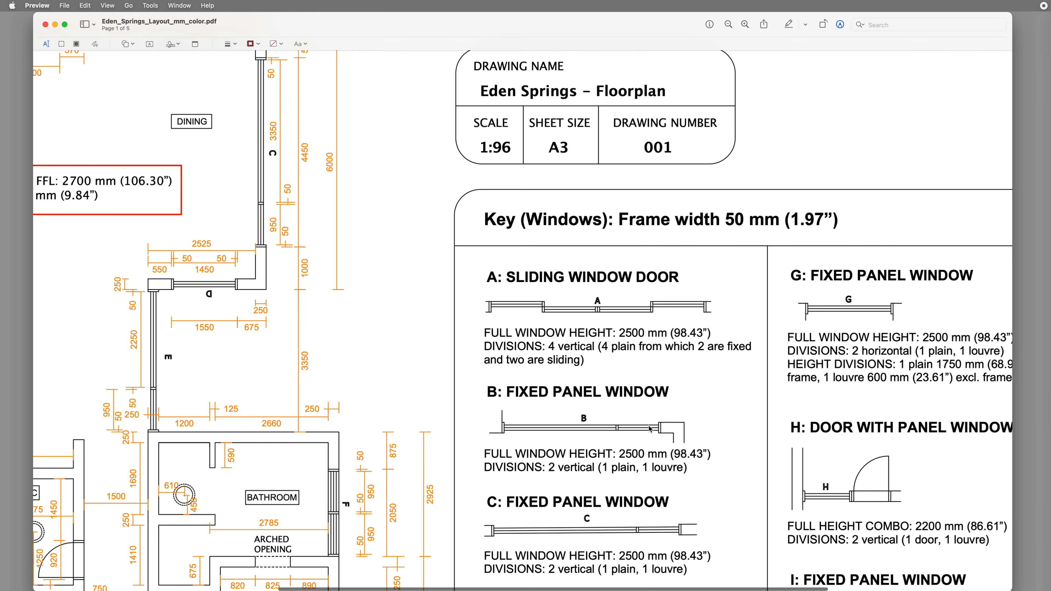
key("super+plus")
scroll(649, 427, "down", 5)
scroll(652, 426, "right", 2)
scroll(652, 426, "right", 2)
scroll(652, 425, "down", 4)
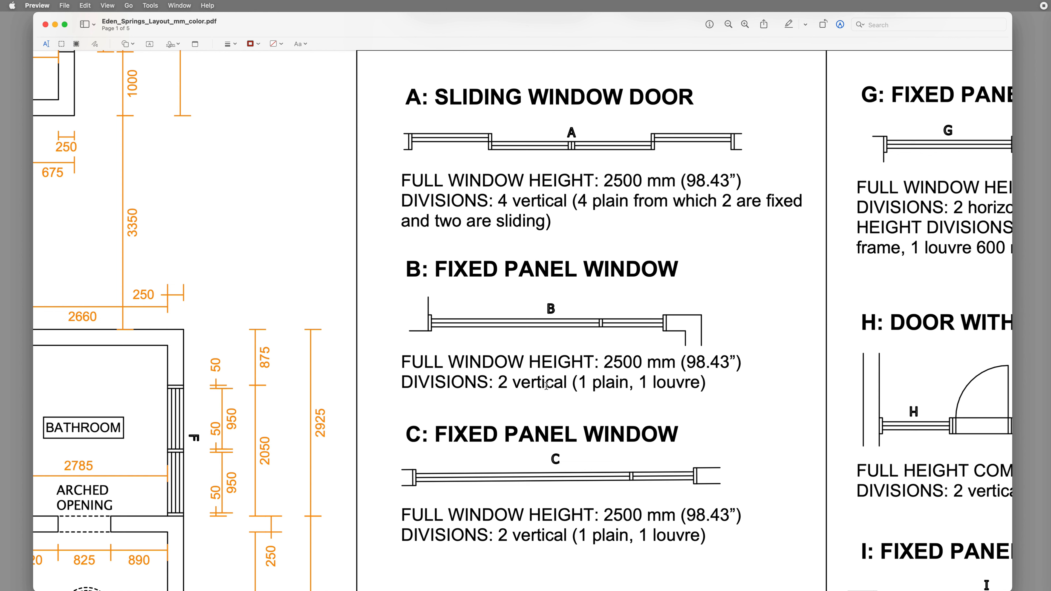
left_click_drag(483, 381, 711, 381)
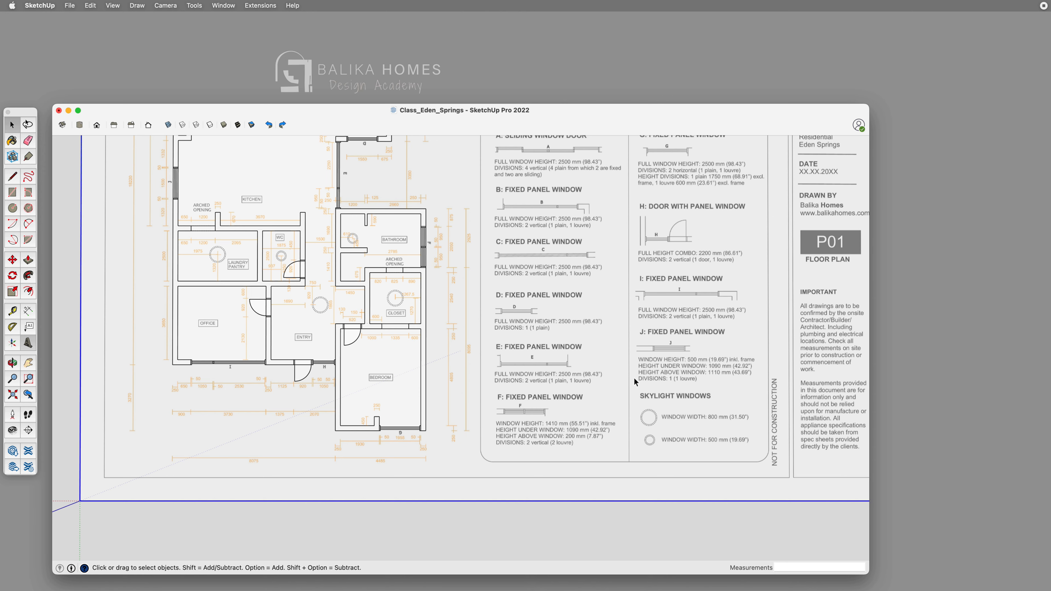
Switch to SketchUp and examine the window key and skylight entries beside the traced floor plan.
scroll(635, 380, "up", 2)
scroll(709, 390, "up", 1)
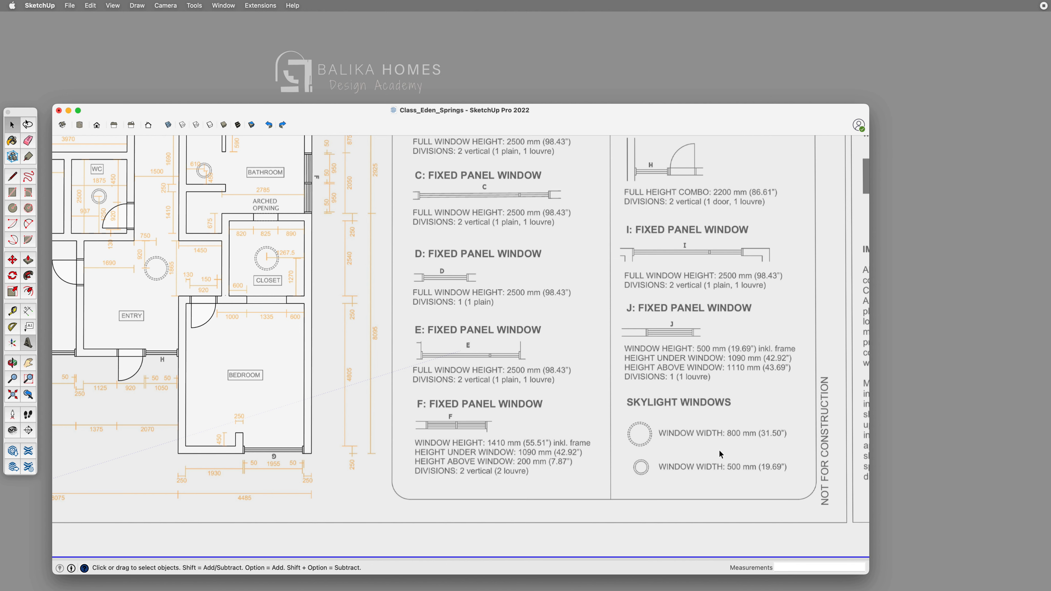
scroll(624, 455, "down", 2)
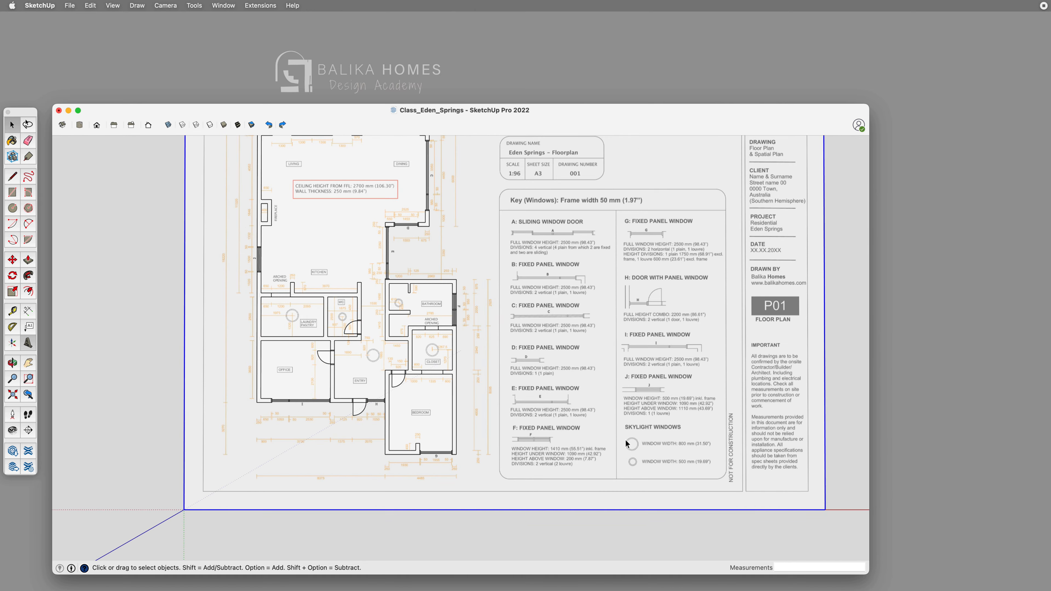
key("o")
left_click_drag(652, 316, 645, 383, "shift")
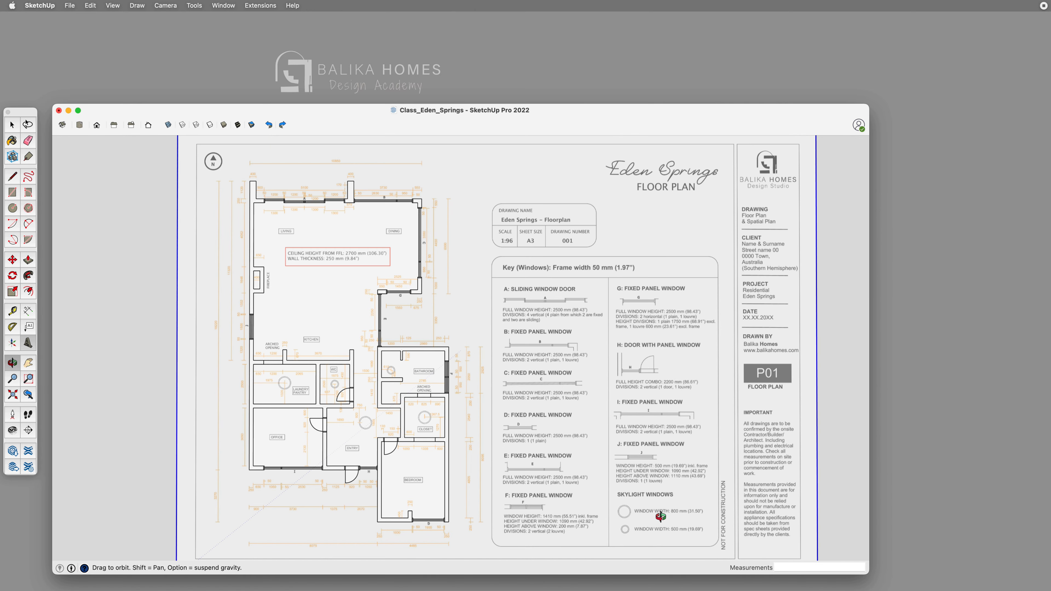
left_click_drag(500, 461, 594, 407, "shift")
Start a 3D text label for the office window and enter I as its text.
scroll(476, 459, "up", 3)
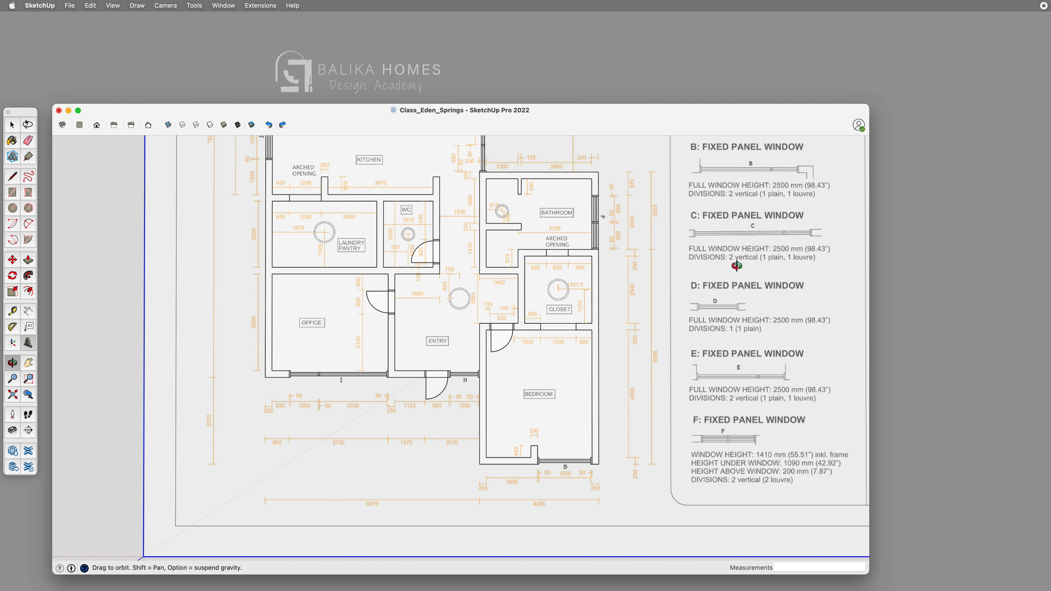
scroll(363, 419, "up", 5)
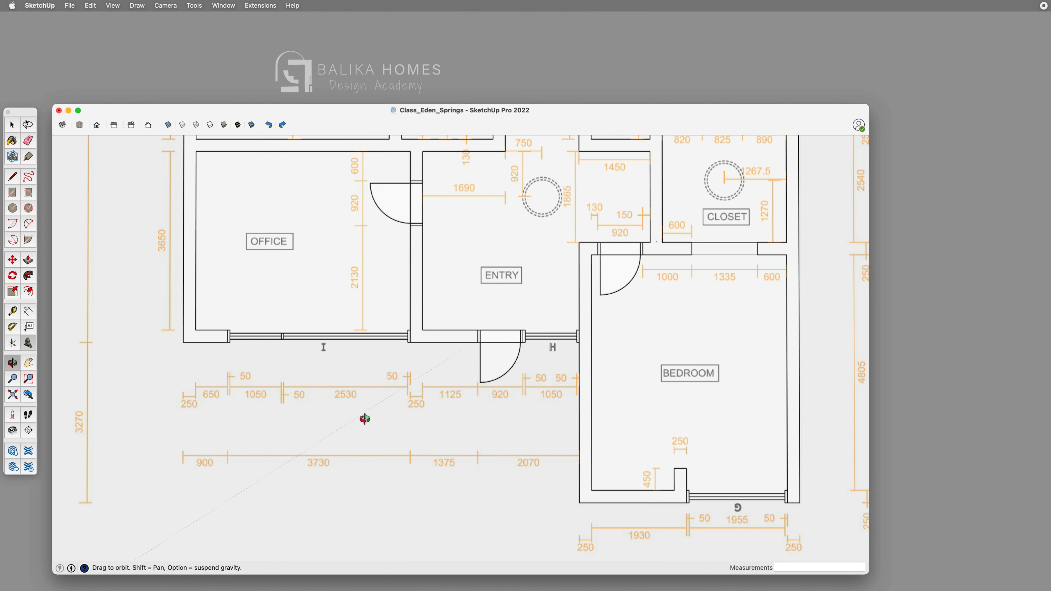
scroll(364, 419, "up", 5)
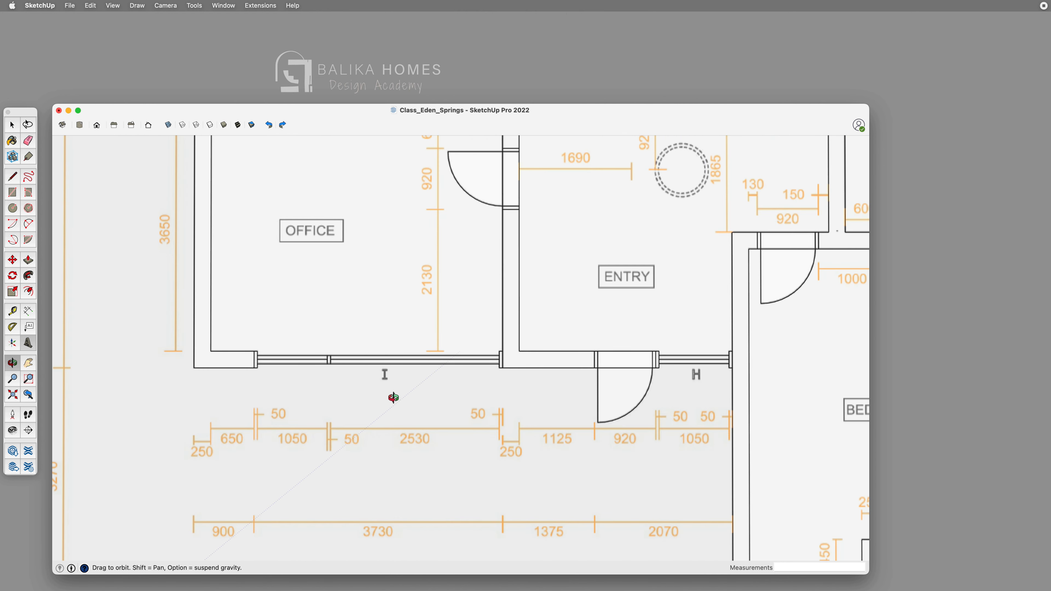
key("space")
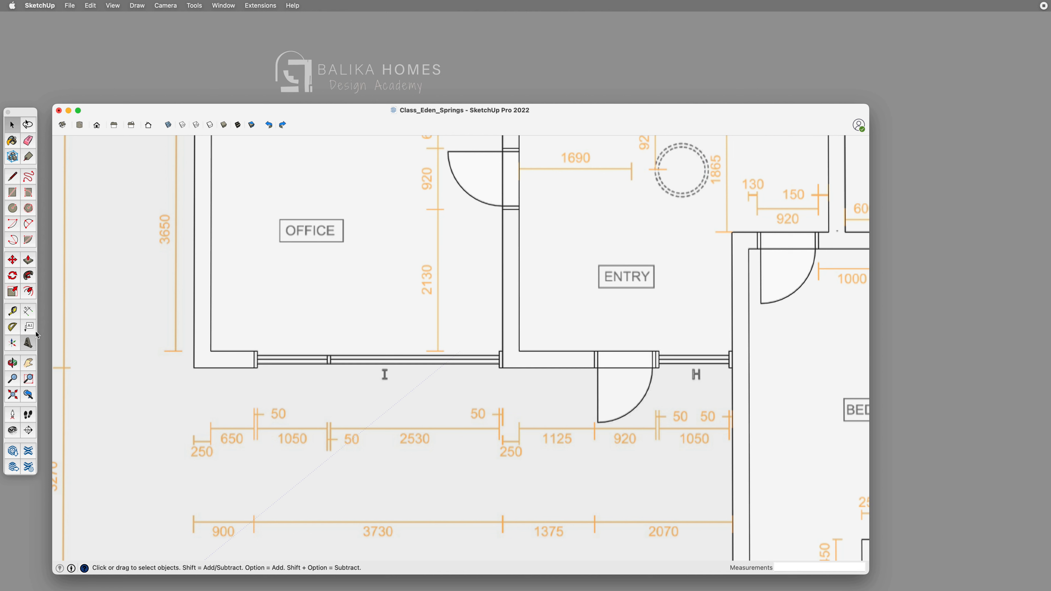
left_click(28, 345)
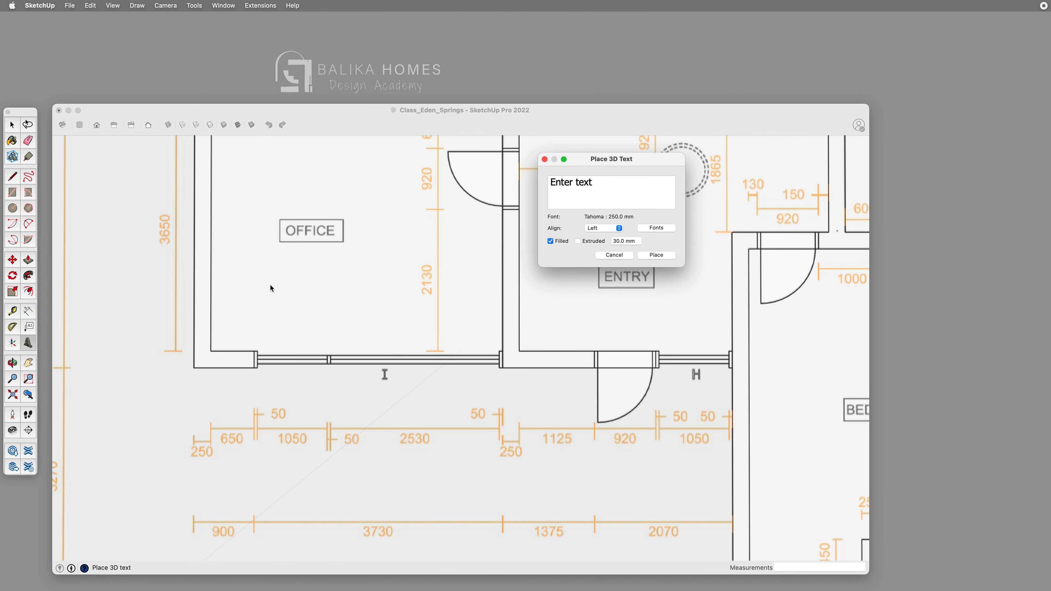
key("super+a")
key("BackSpace")
left_click_drag(620, 159, 637, 178)
Try centre alignment for the 3D text and restore left alignment.
left_click(621, 246)
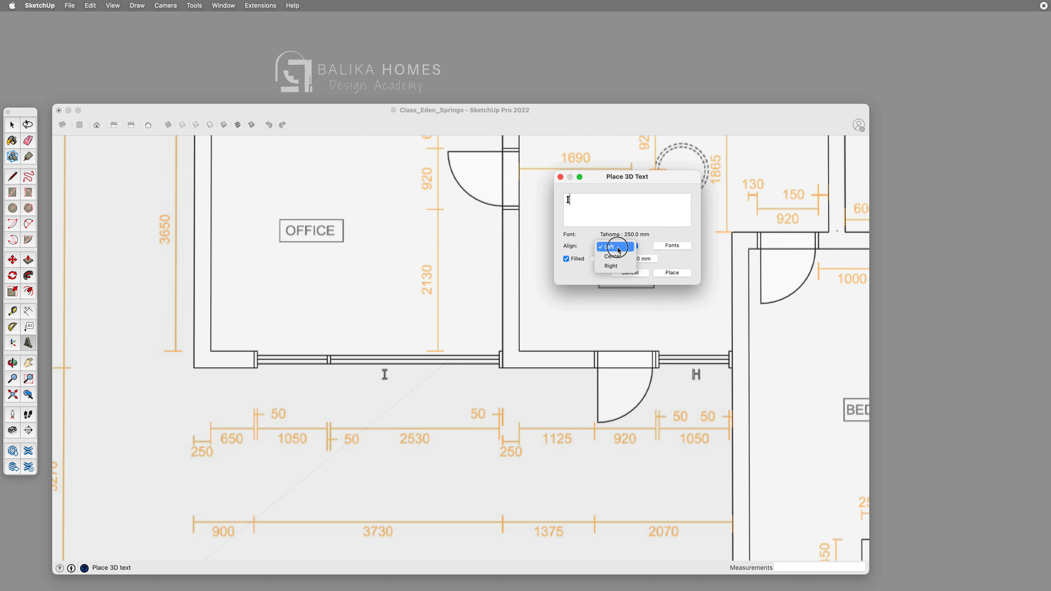
left_click(617, 257)
left_click(617, 246)
left_click(616, 238)
Place the letter I as flat, filled 3D text in Tahoma Regular, 250 mm high, beside the plan's own label under window I.
left_click(671, 245)
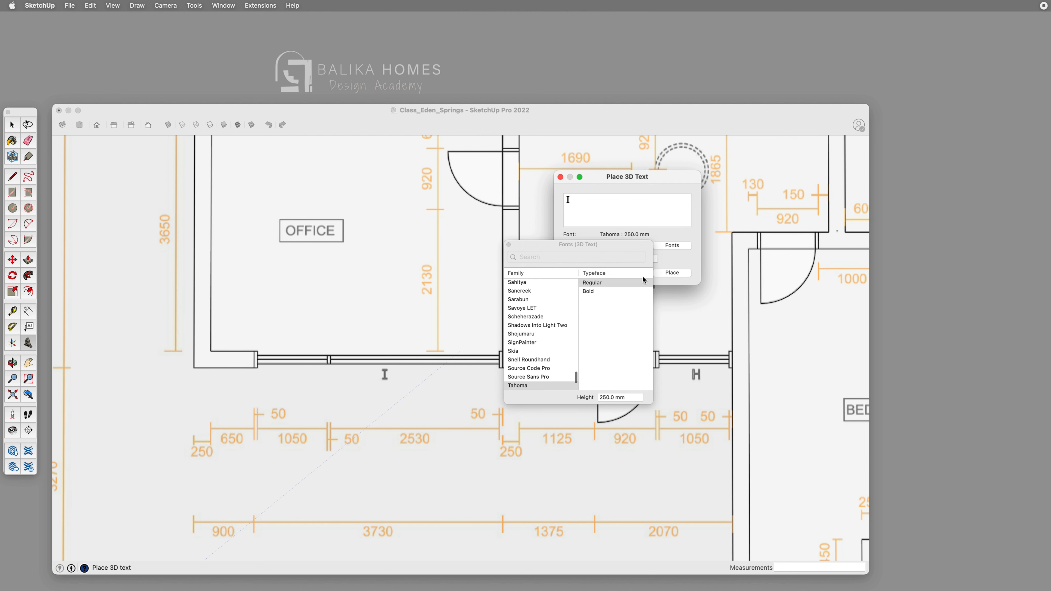
left_click(620, 397)
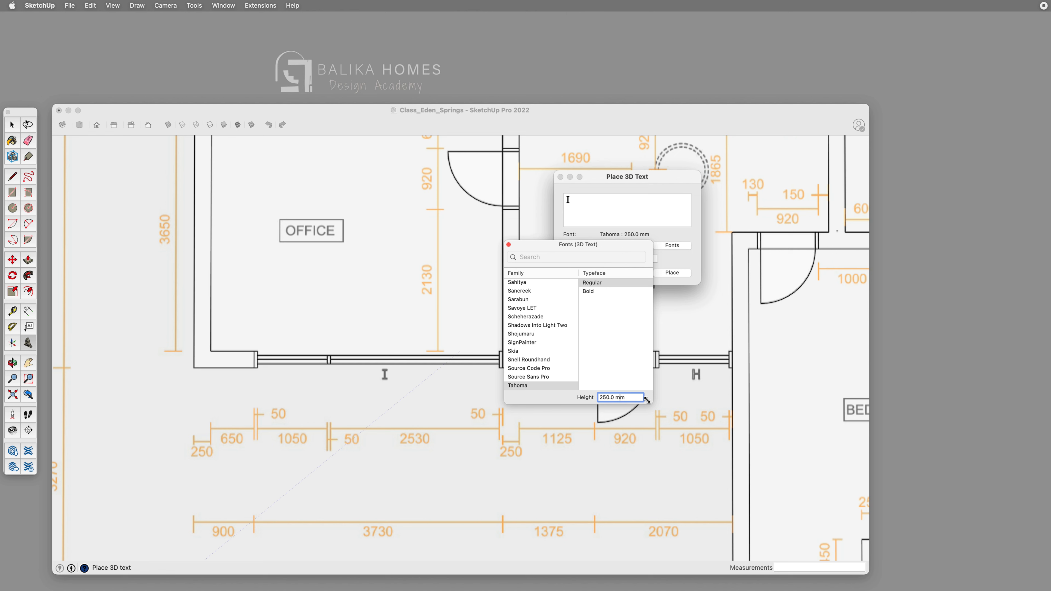
left_click_drag(596, 244, 815, 268)
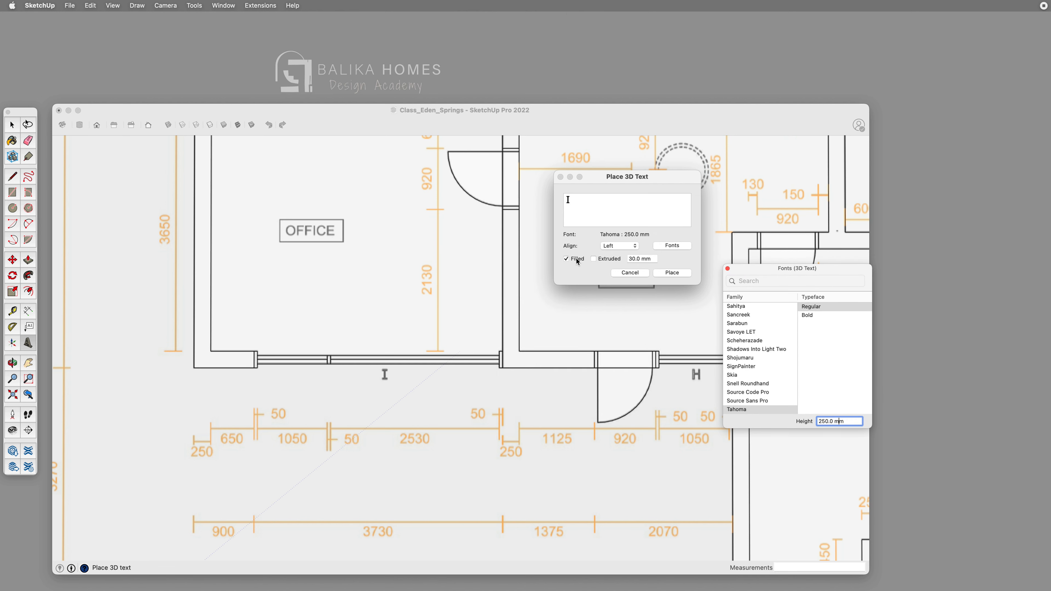
left_click(579, 266)
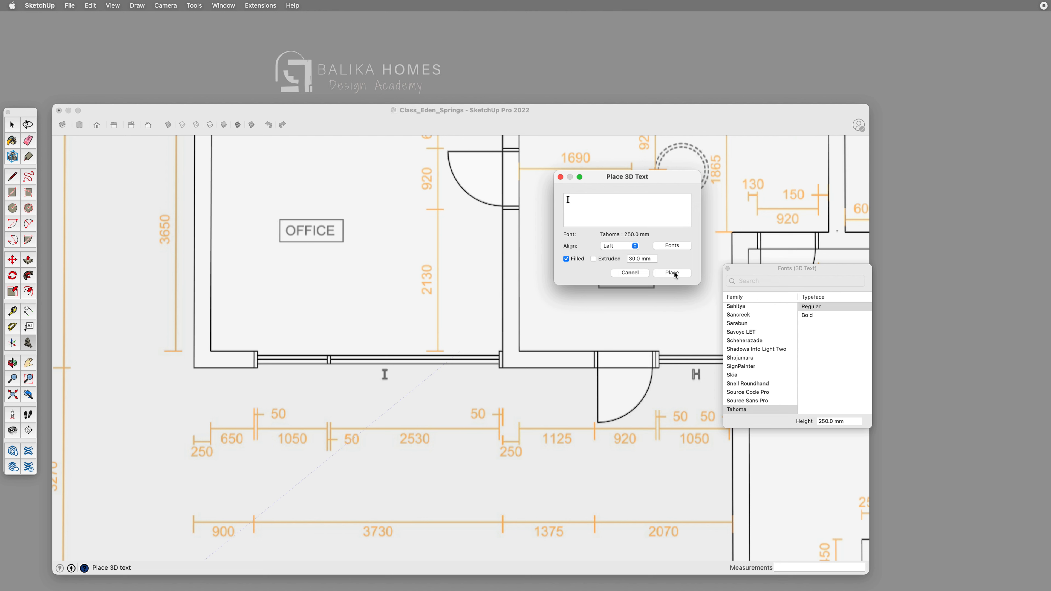
left_click(595, 259)
left_click(669, 274)
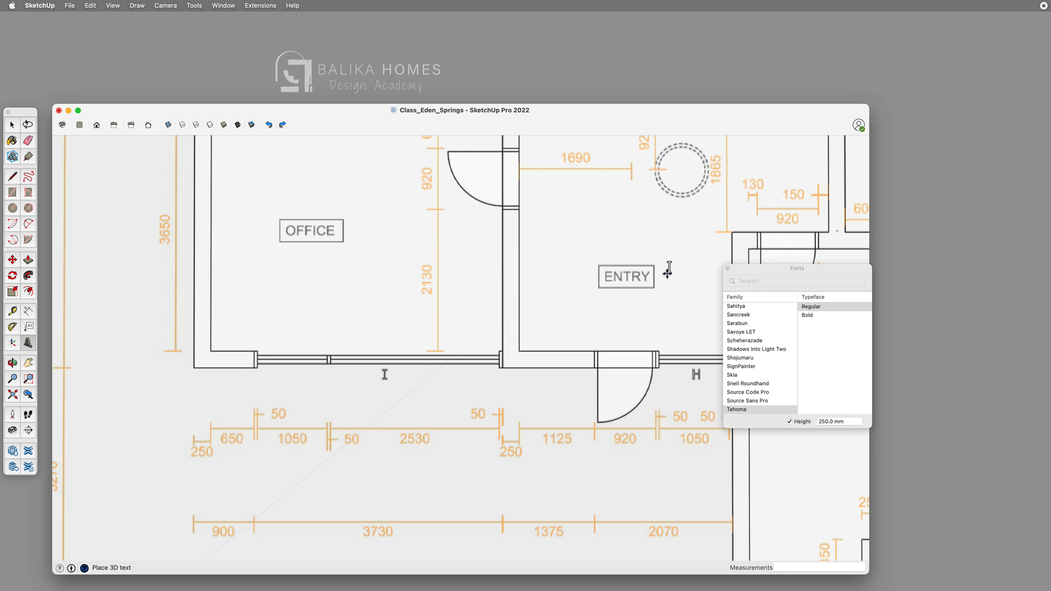
scroll(389, 381, "up", 5)
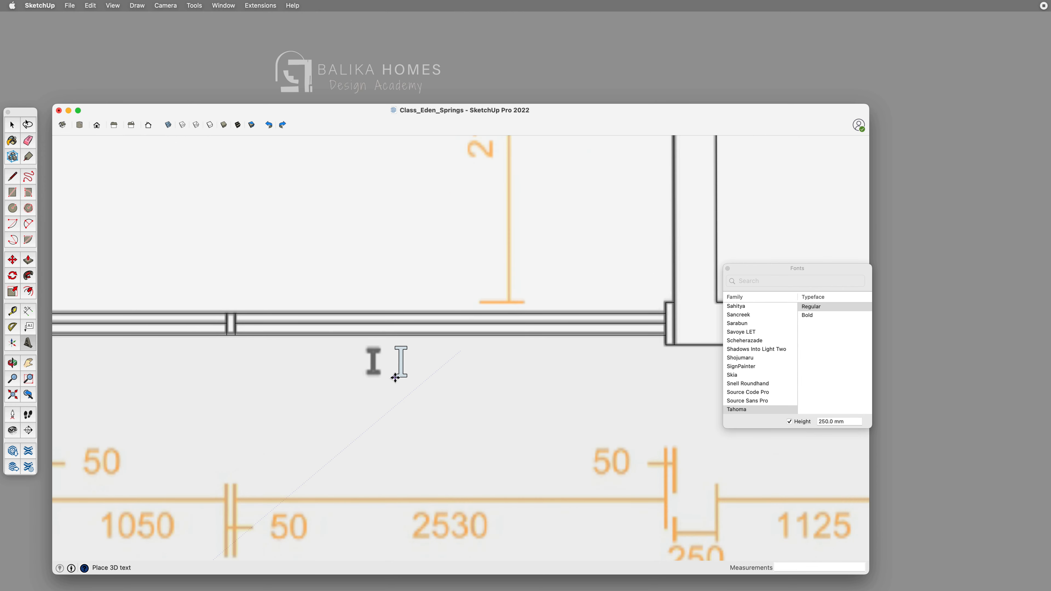
left_click(395, 377)
key("space")
Turn off the X-ray face style and reverse the faces inside the placed letter I.
scroll(396, 367, "up", 3)
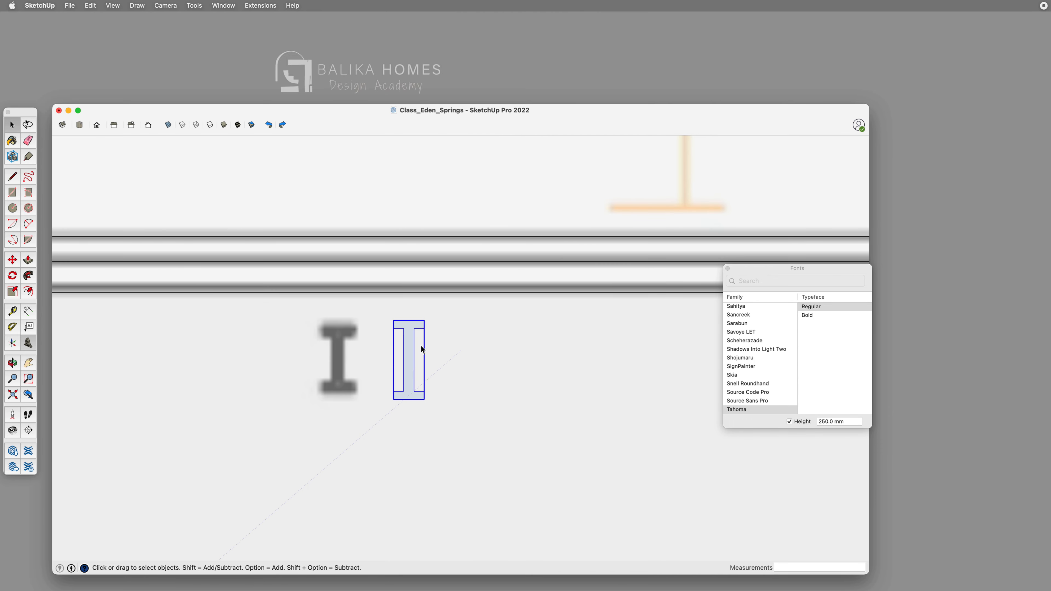
left_click(168, 124)
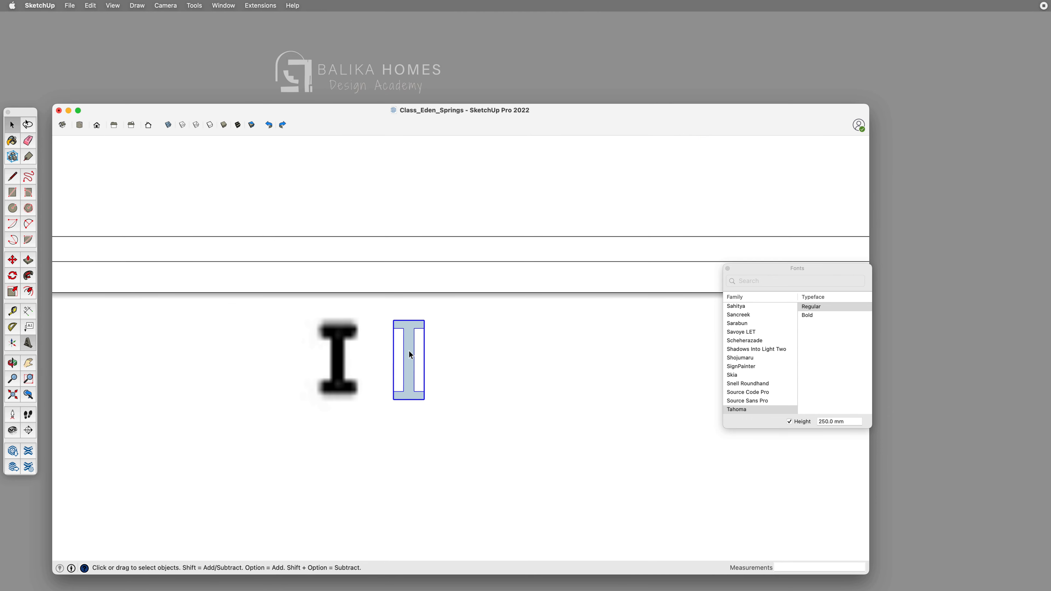
double_click(410, 354)
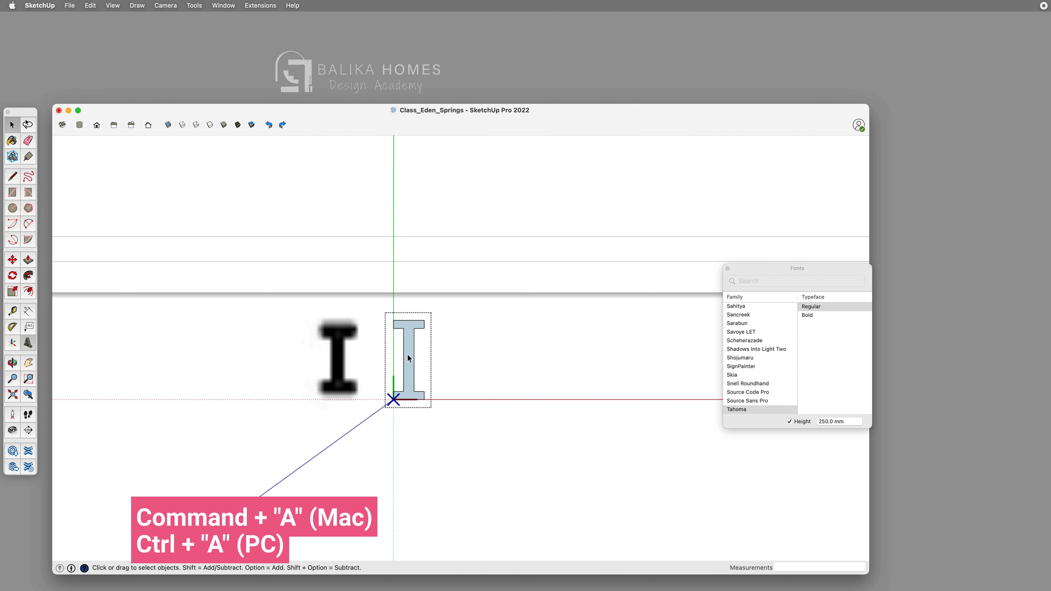
key("super+a")
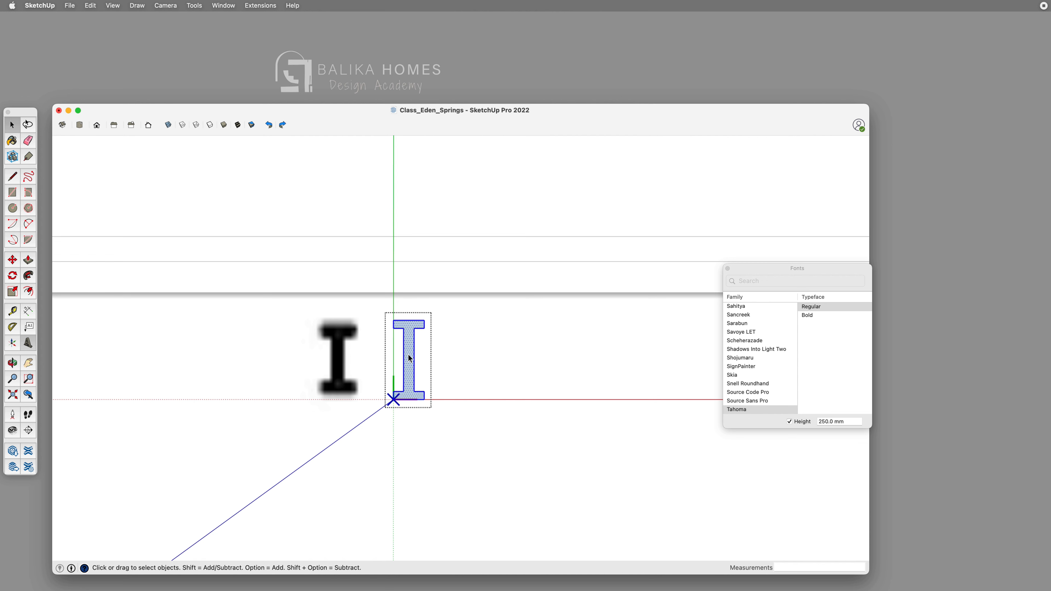
right_click(408, 355)
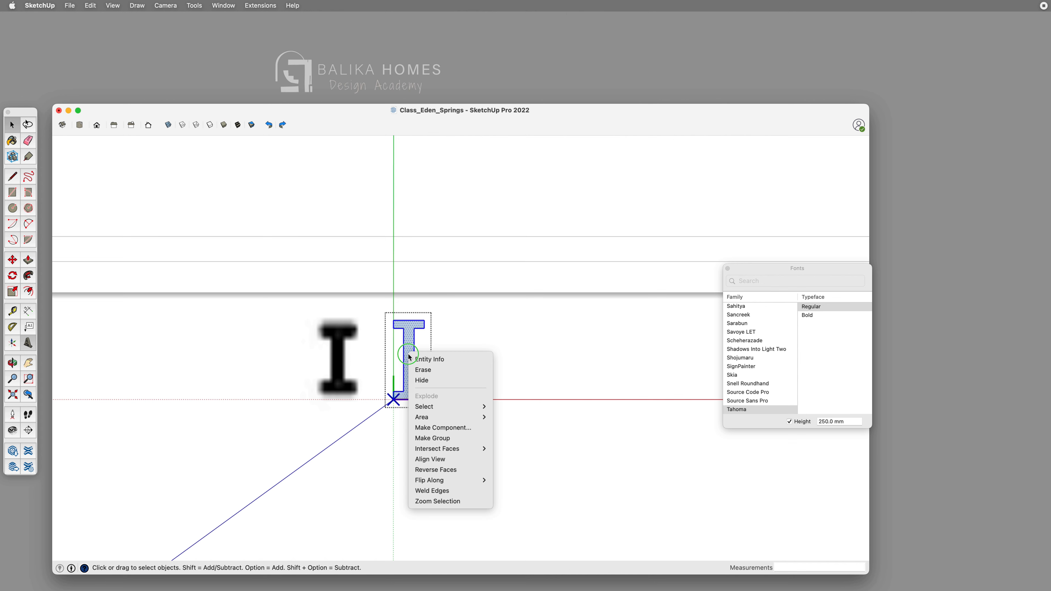
mouse_move(422, 480)
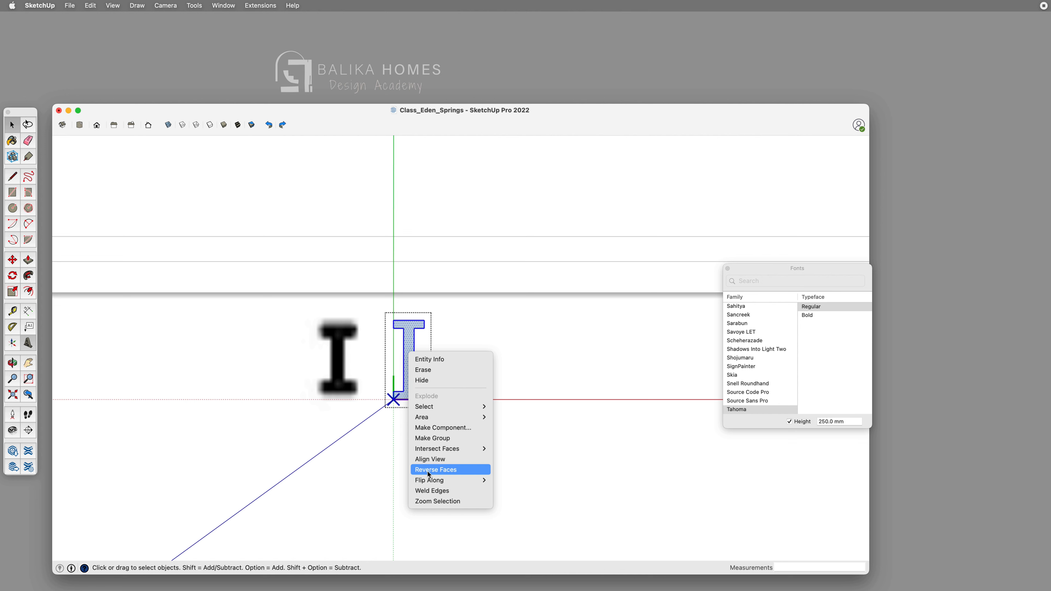
left_click(452, 470)
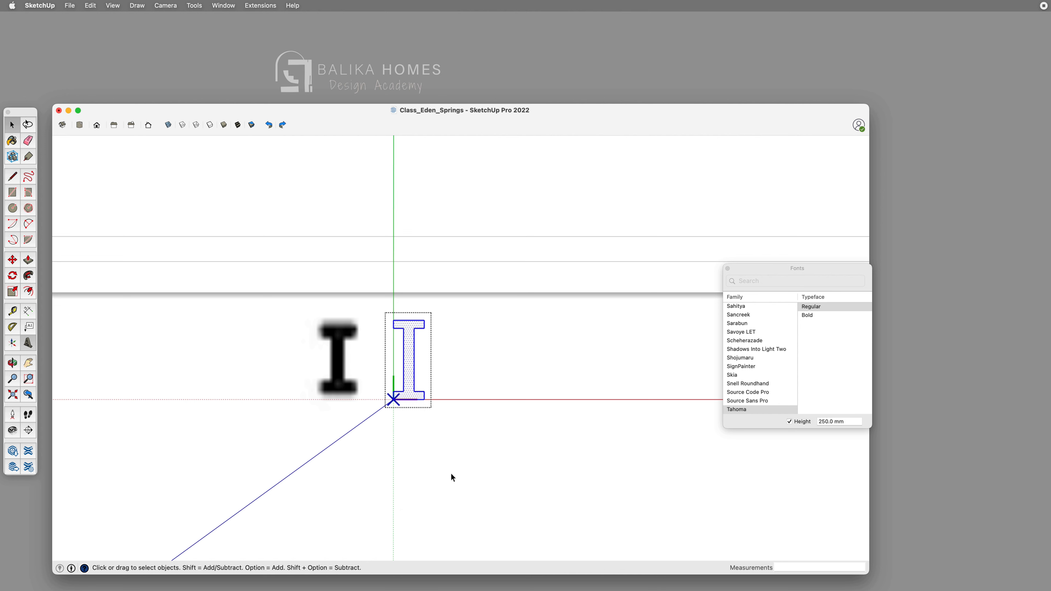
left_click(451, 473)
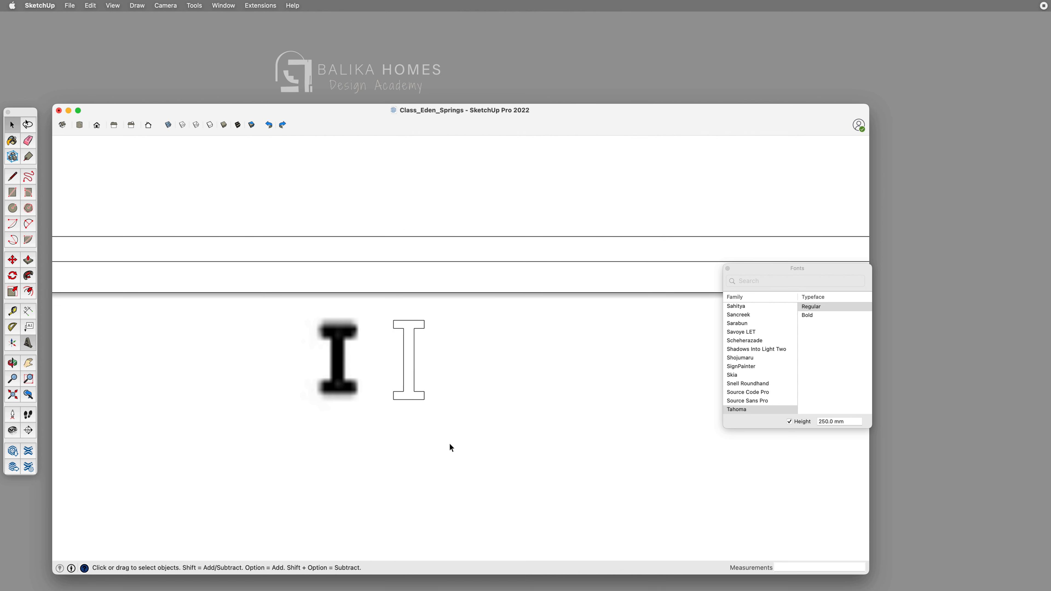
scroll(451, 447, "down", 10)
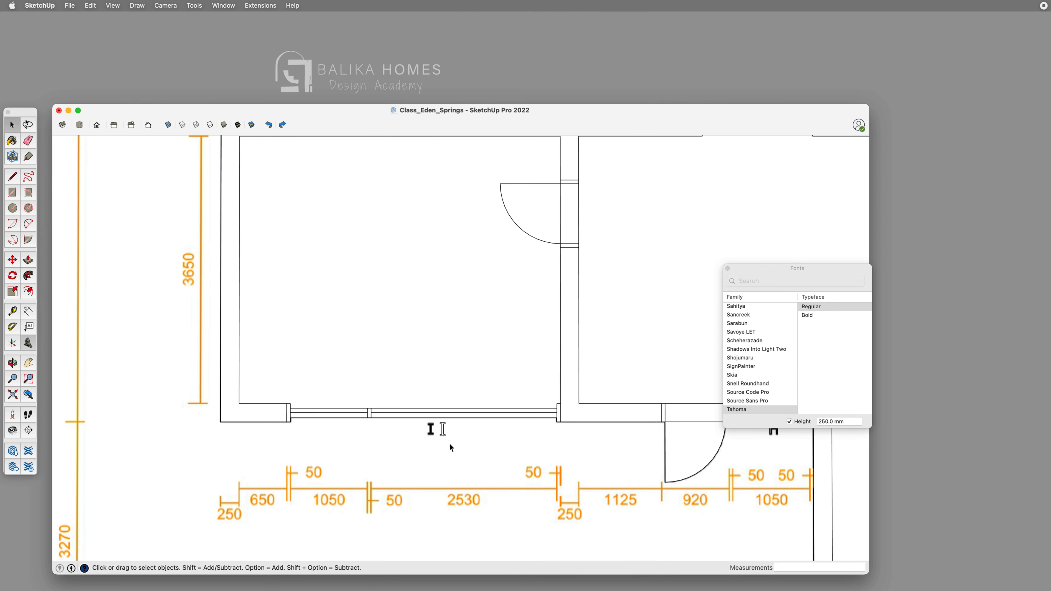
scroll(469, 448, "down", 3)
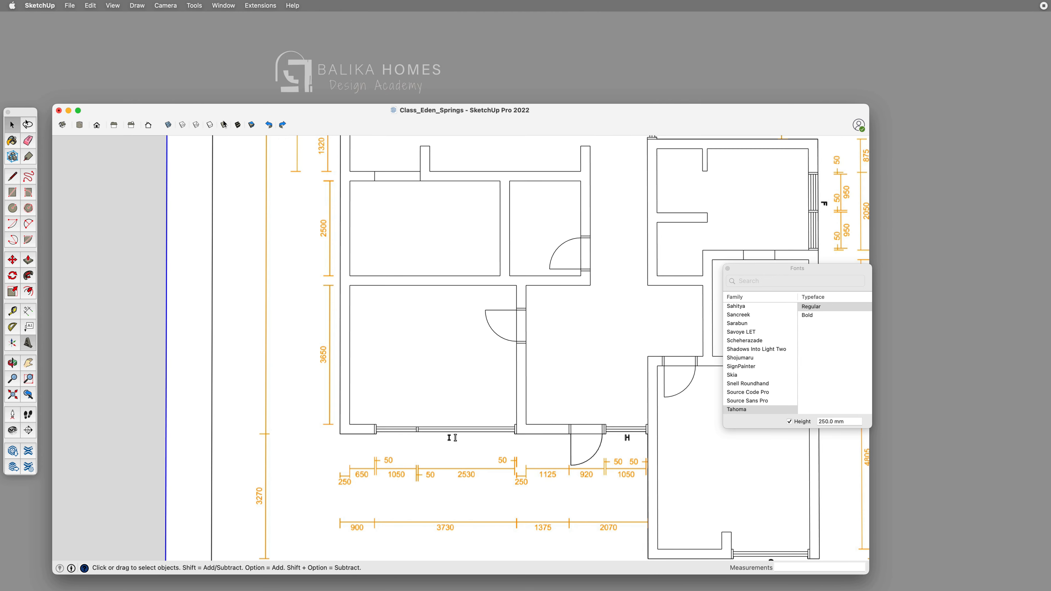